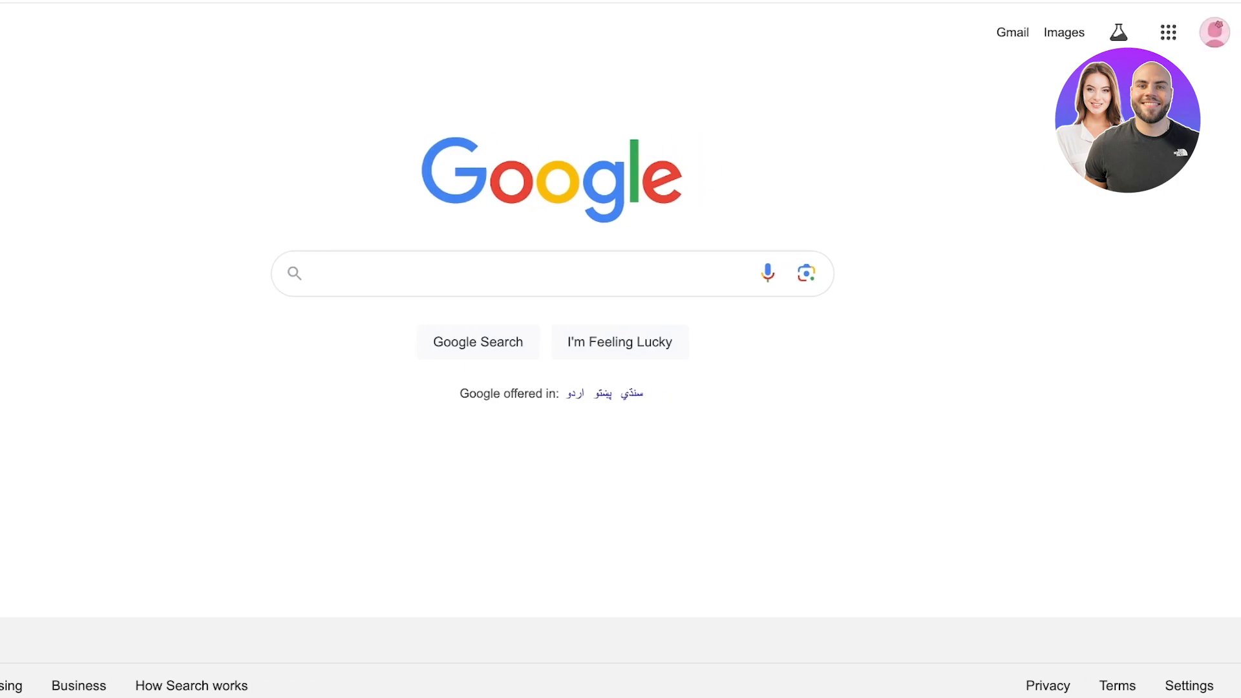
# Step: Open Google Forms from the list of Google apps
pyautogui.click(1168, 32)
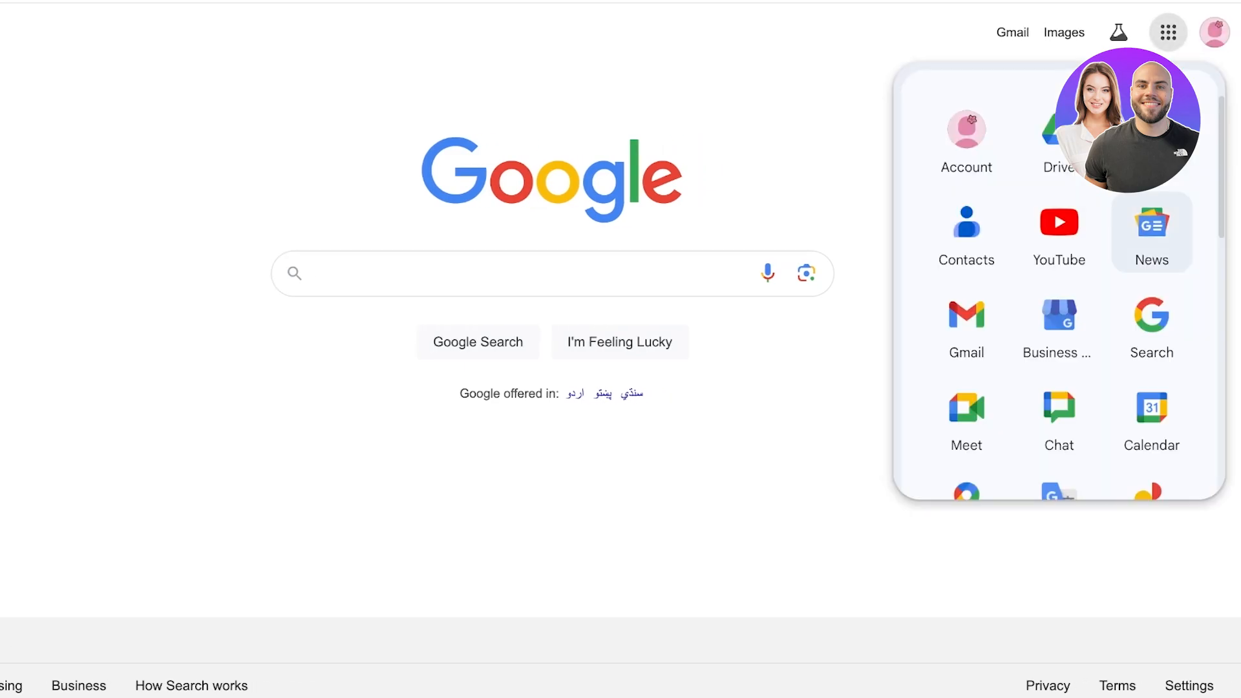
pyautogui.scroll(-3, 1152, 239)
pyautogui.scroll(-6, 1152, 243)
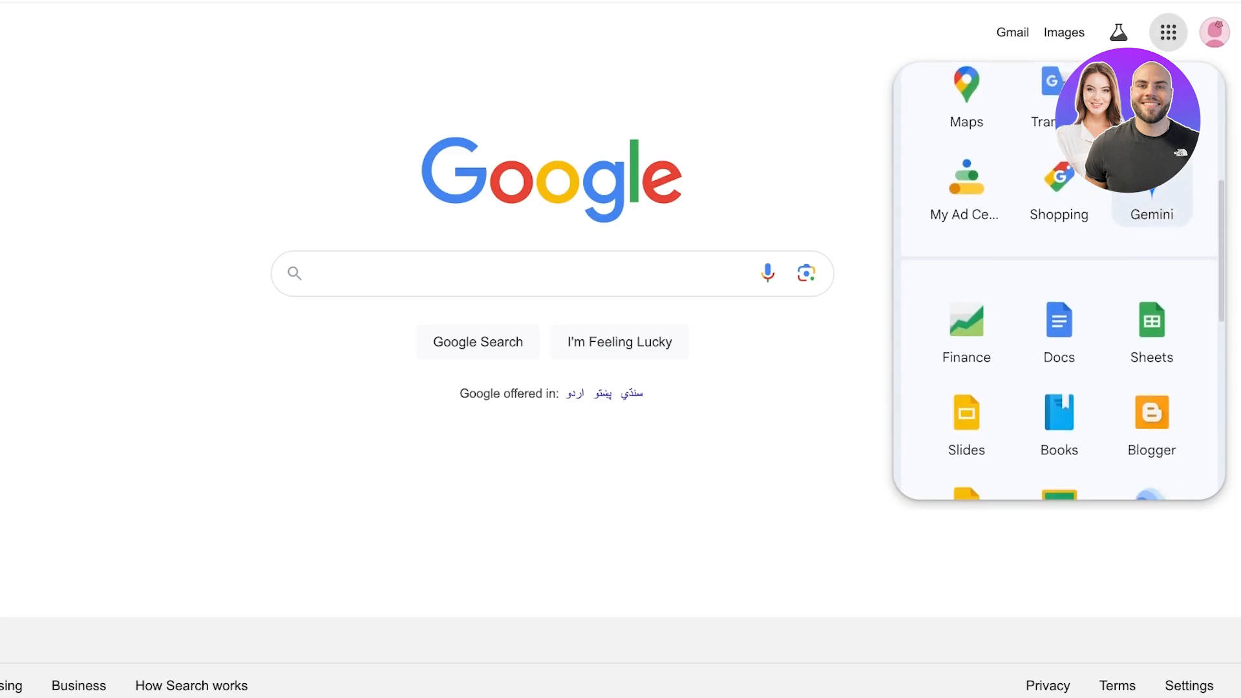
pyautogui.scroll(-3, 1152, 278)
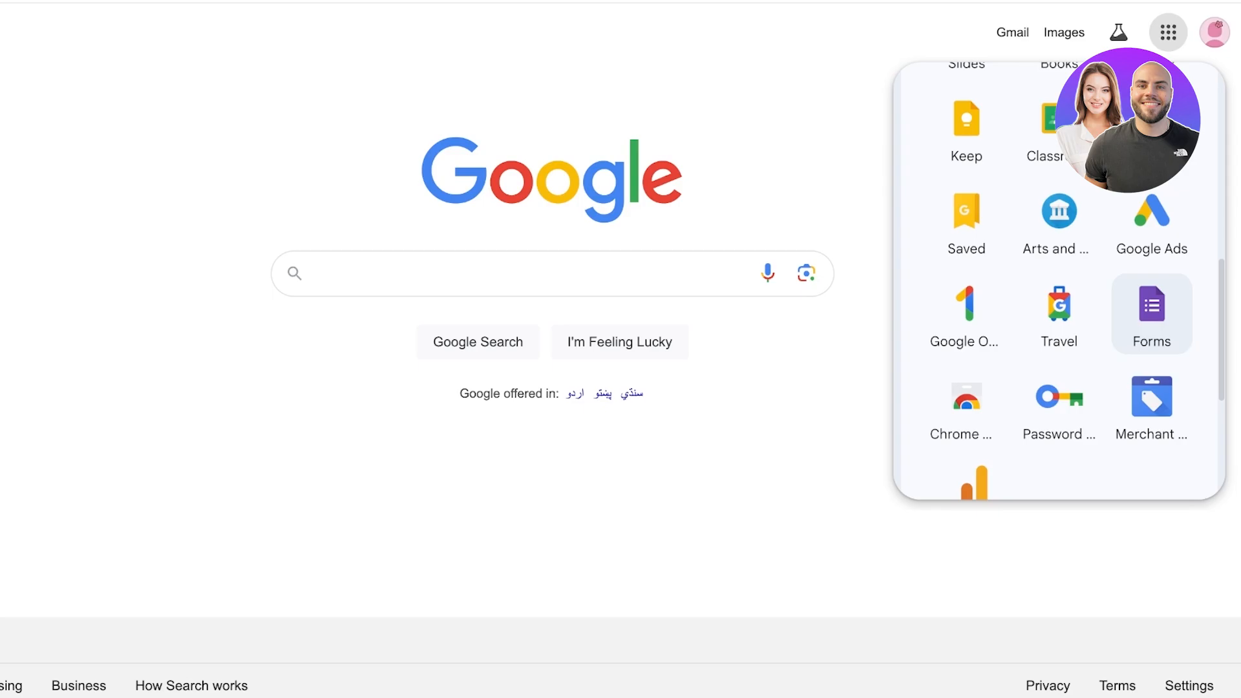
pyautogui.scroll(10, 1152, 317)
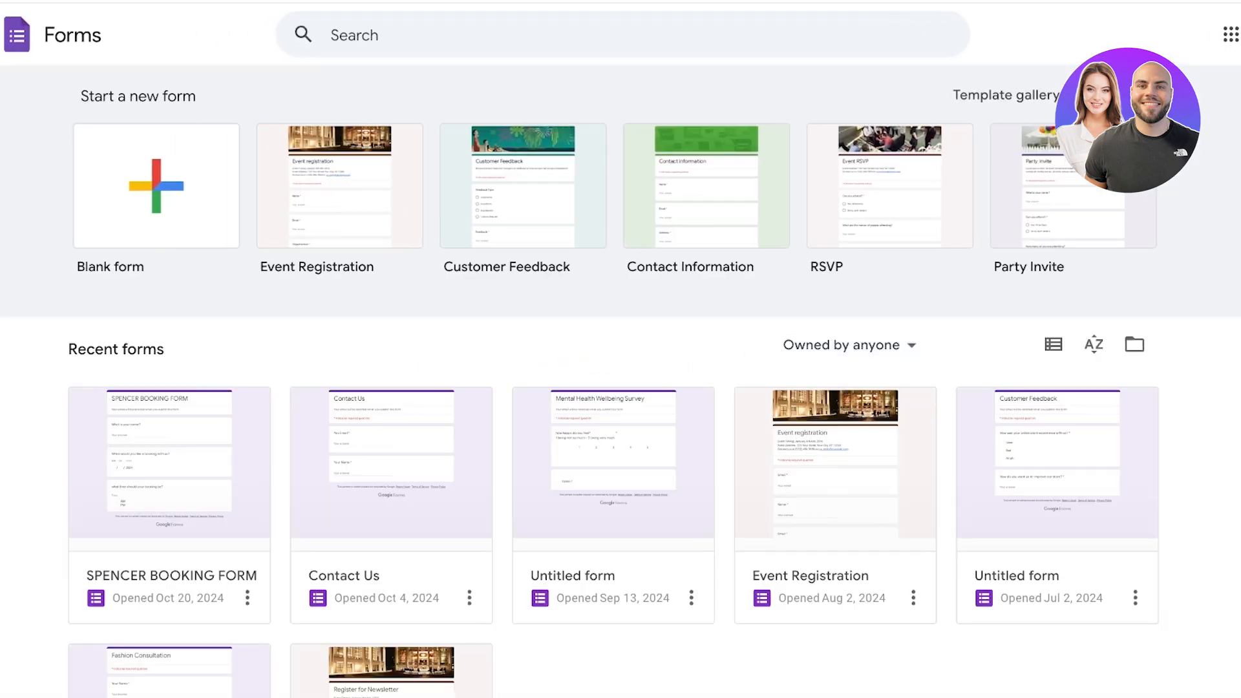
# Step: Browse the form template gallery and create a new blank form from it
pyautogui.click(1006, 95)
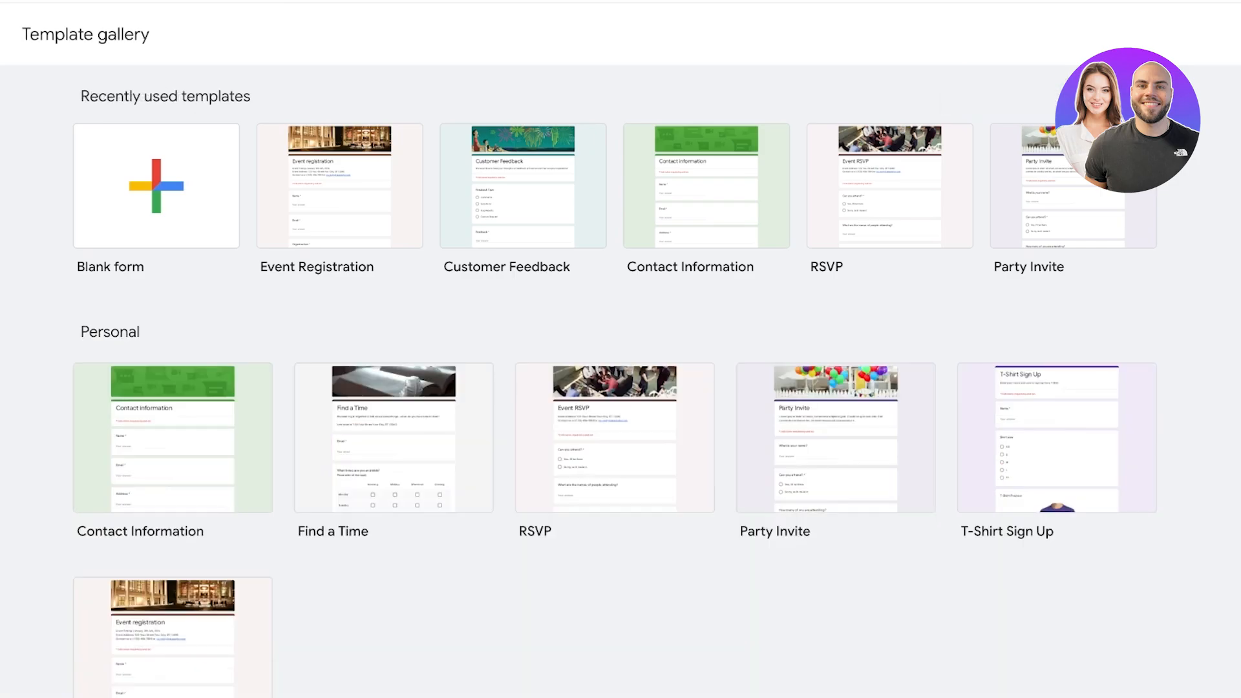
pyautogui.scroll(-10, 840, 258)
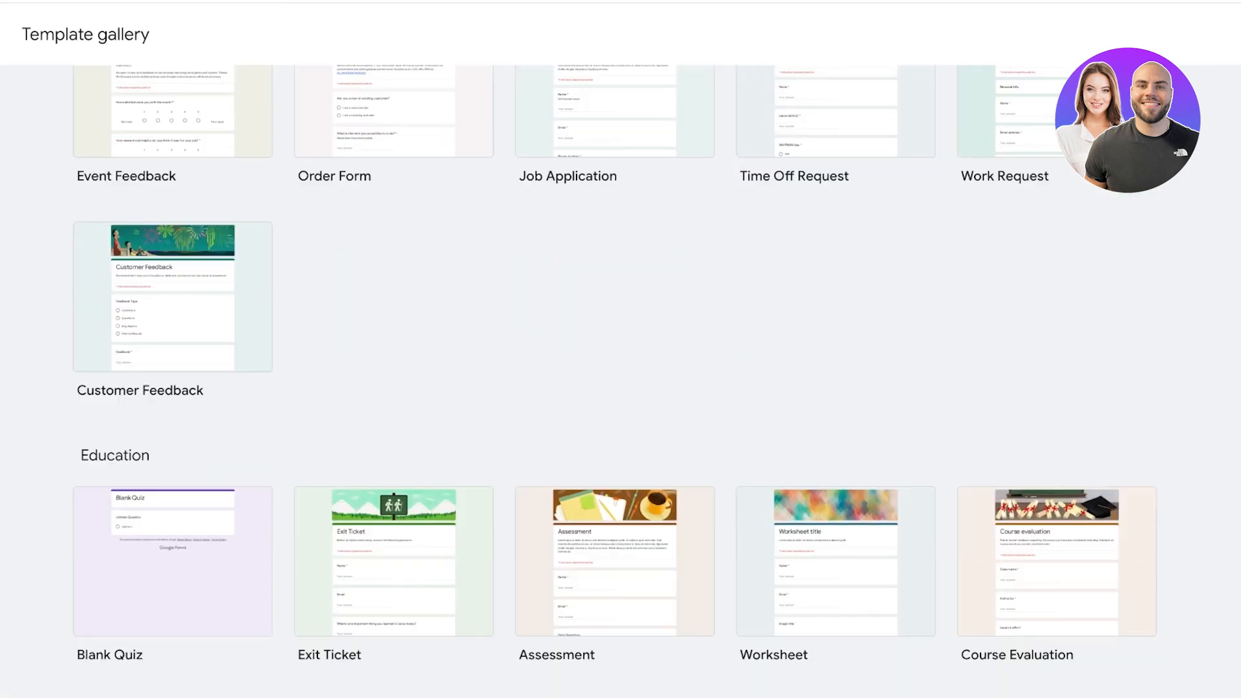
pyautogui.scroll(10, 836, 437)
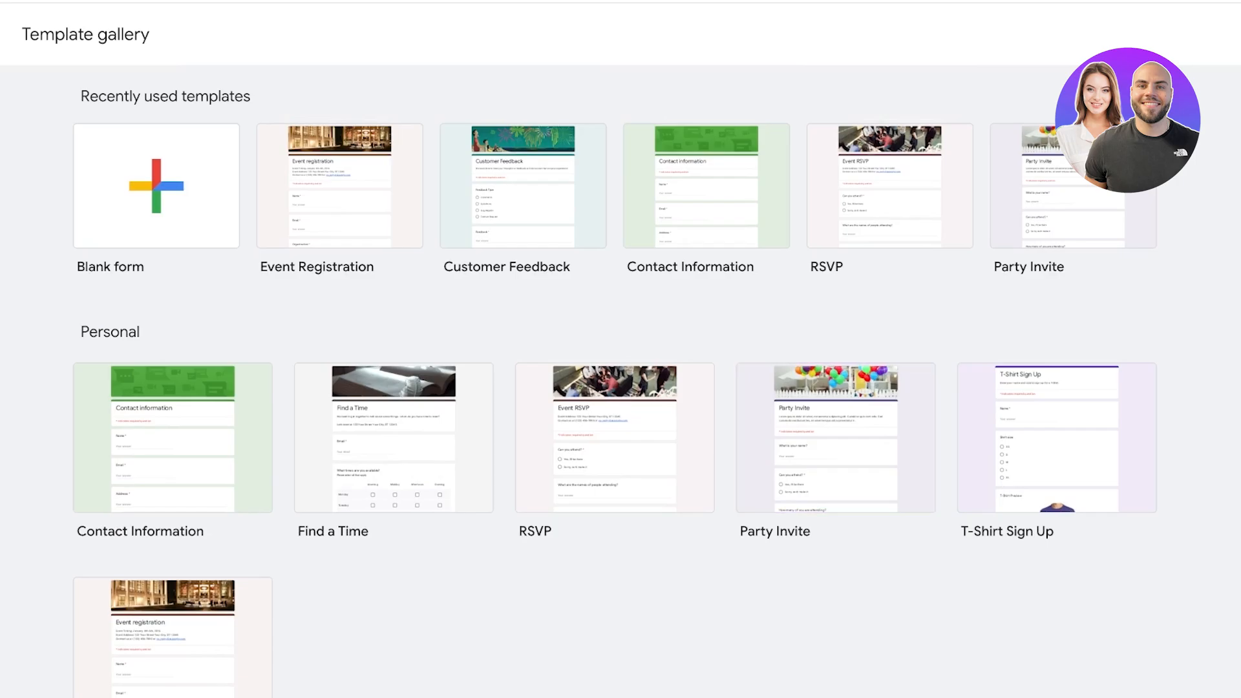
pyautogui.click(155, 186)
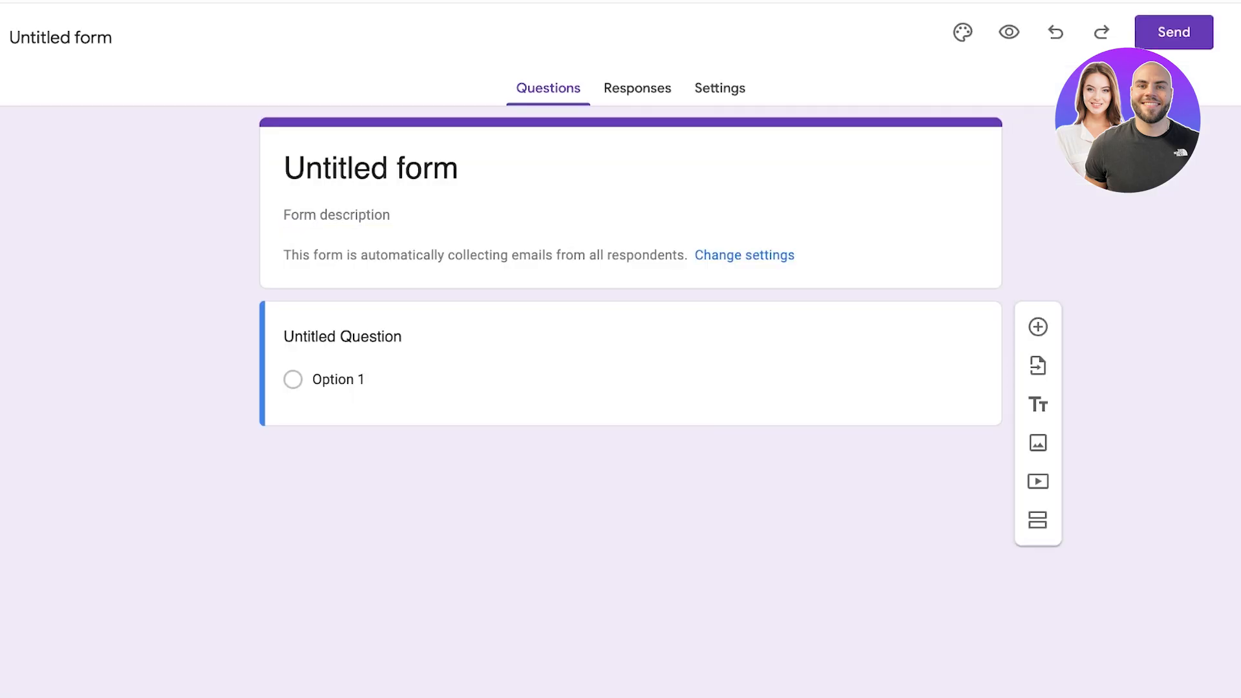
# Step: Replace the form's heading with the title "Suvery"
pyautogui.click(412, 166)
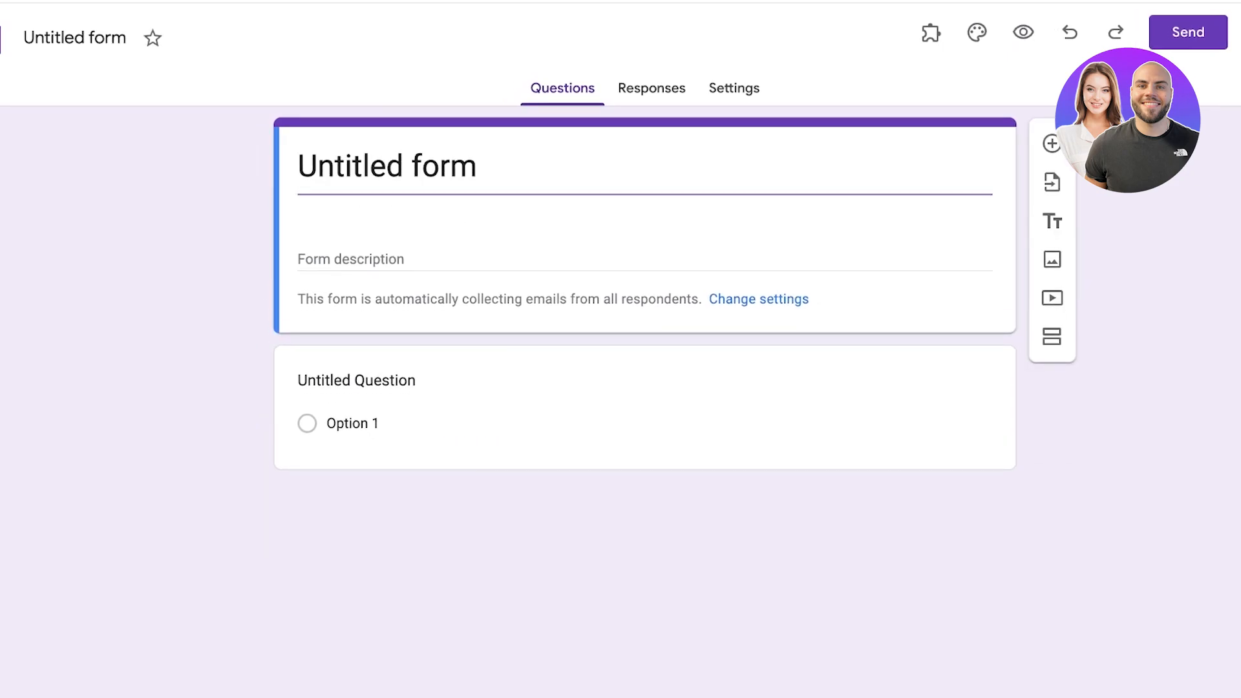
pyautogui.doubleClick(345, 167)
pyautogui.tripleClick(345, 166)
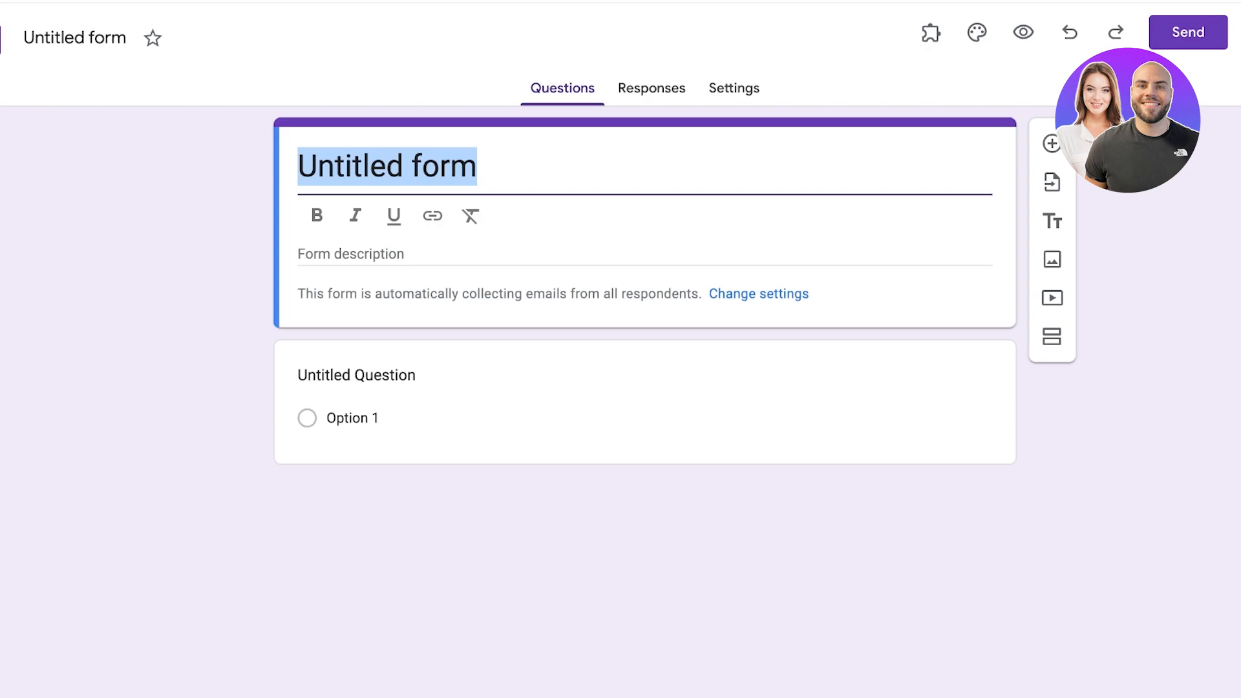
pyautogui.write('Suvery')
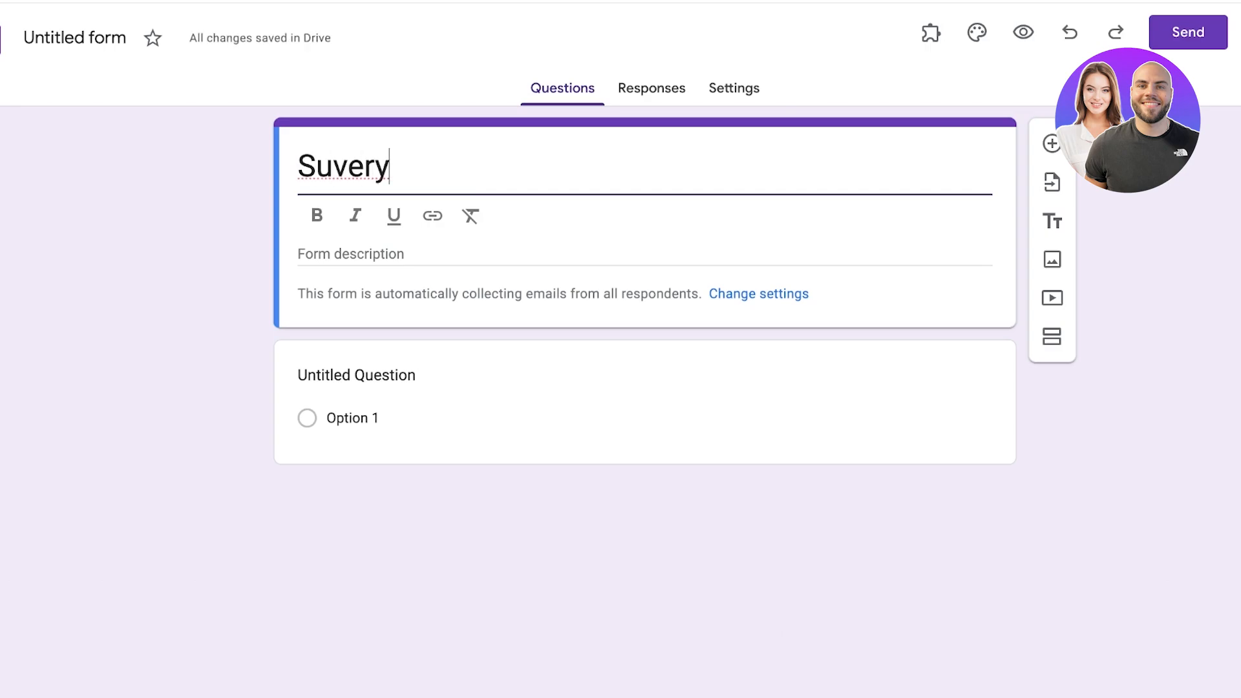
pyautogui.press('Return')
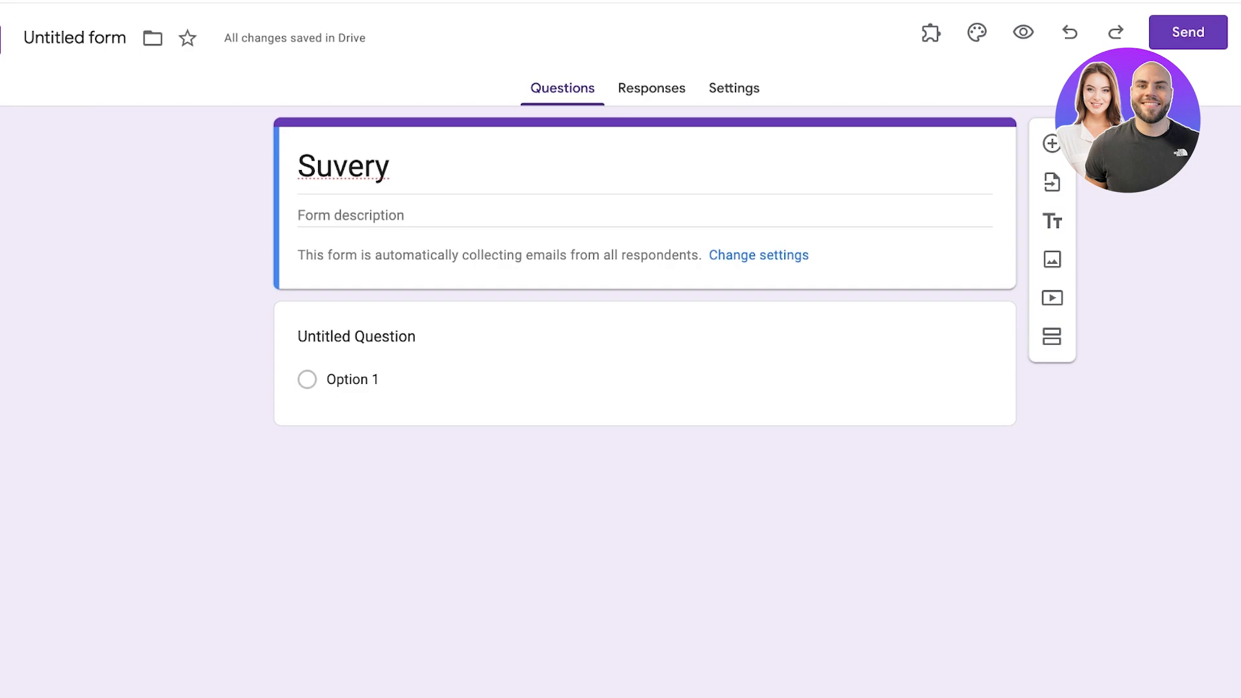
# Step: Rename the form file as "Suvery No. 1"
pyautogui.click(74, 38)
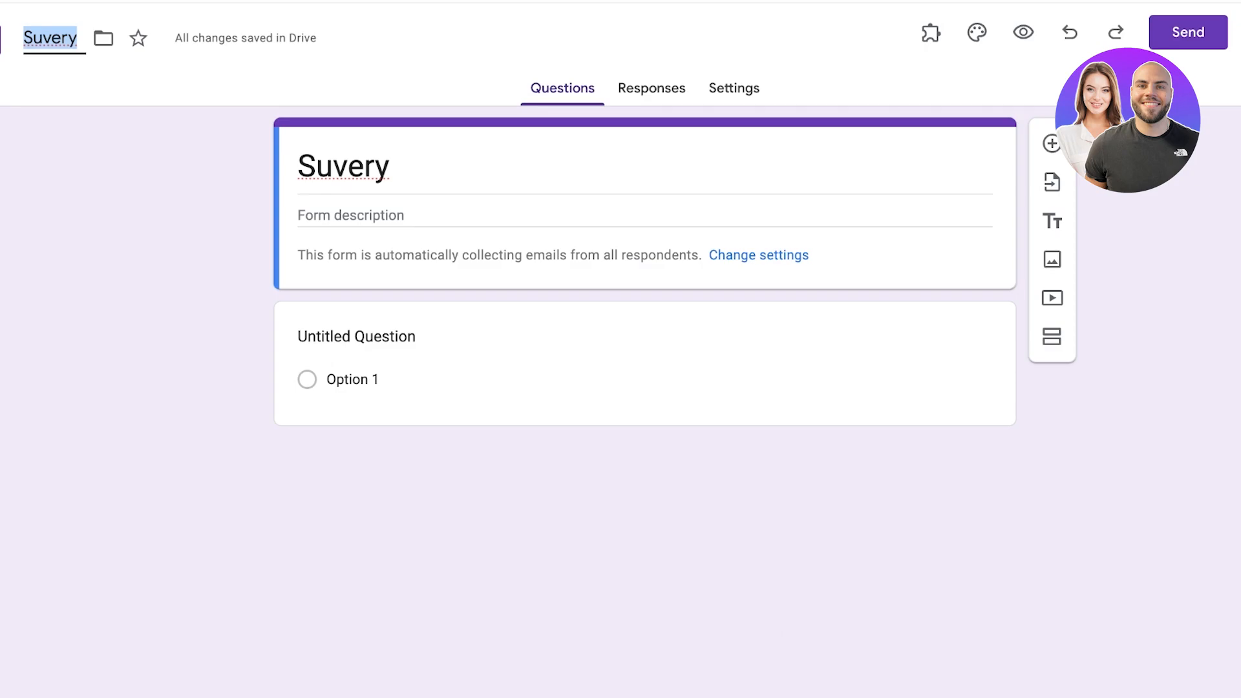
pyautogui.click(76, 37)
pyautogui.hscroll(1, 77, 38)
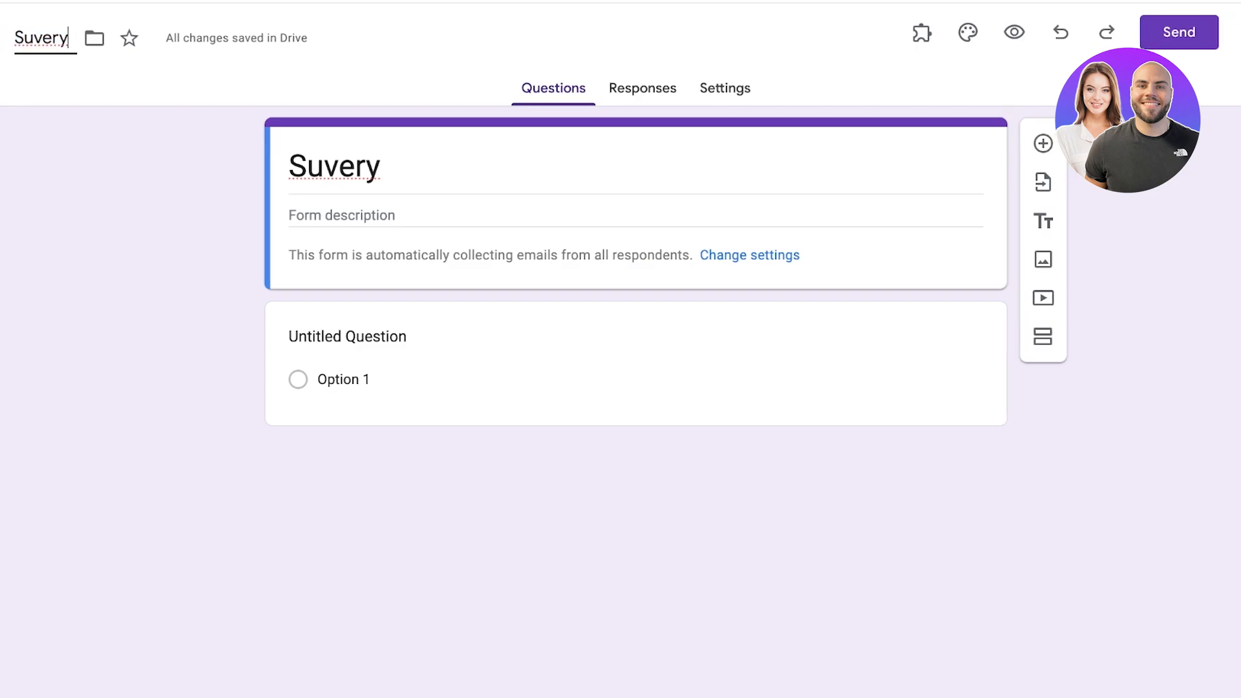
pyautogui.write('N')
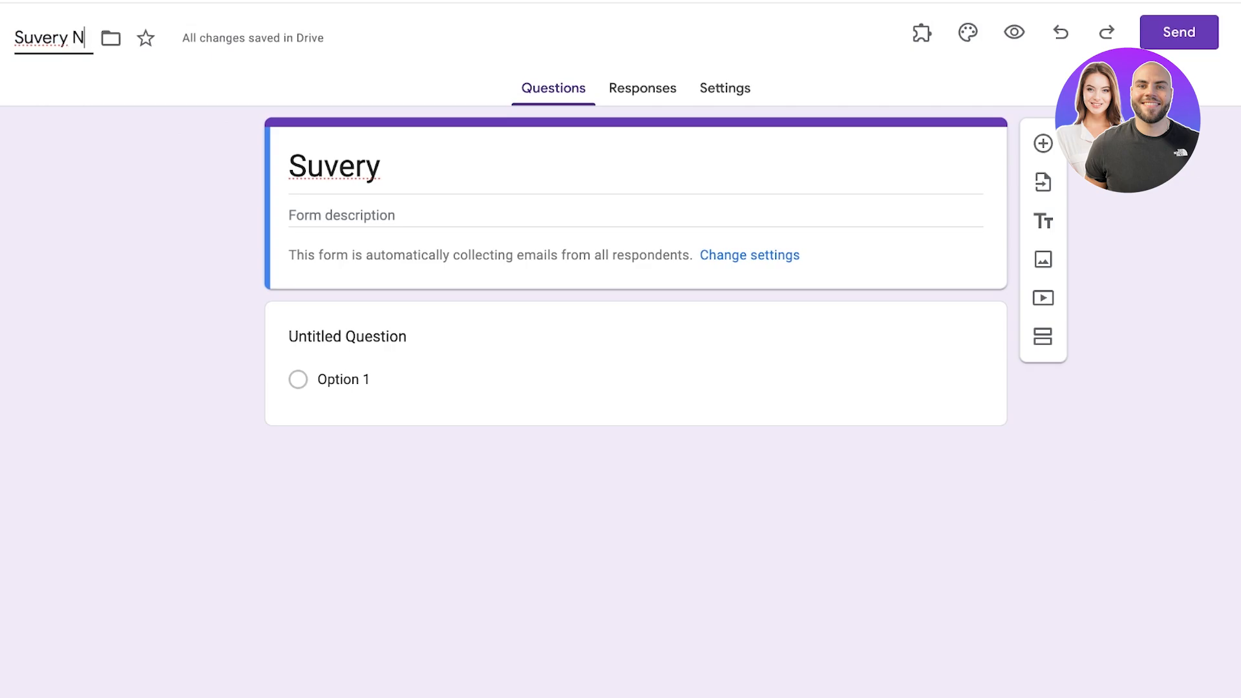
pyautogui.write('o. 1')
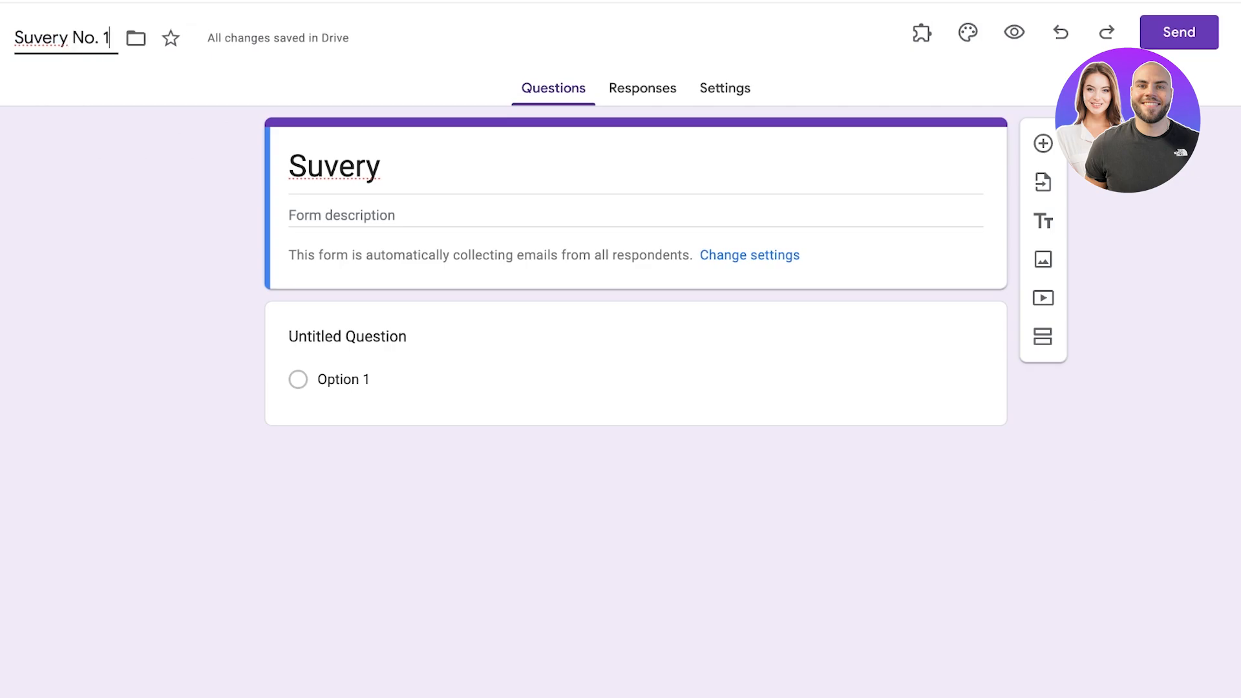
pyautogui.press('Return')
# Step: Enter the form description "Please spare 2 minutes to fill out this form."
pyautogui.click(342, 216)
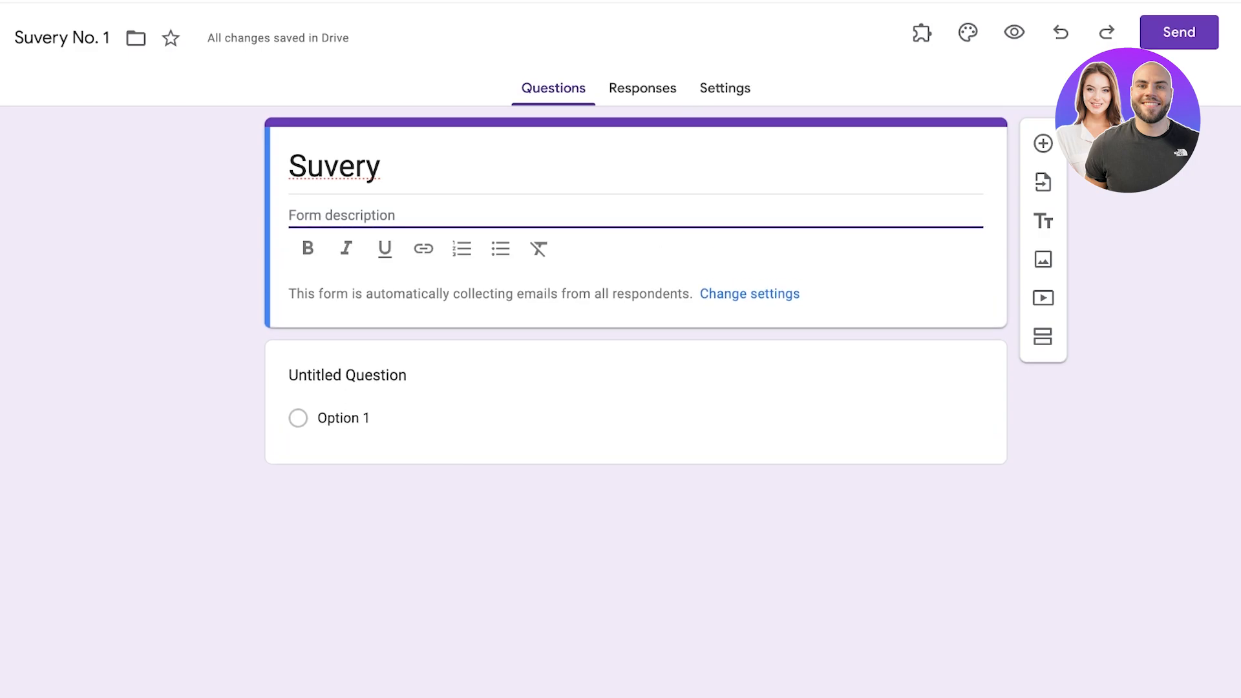
pyautogui.write('Please')
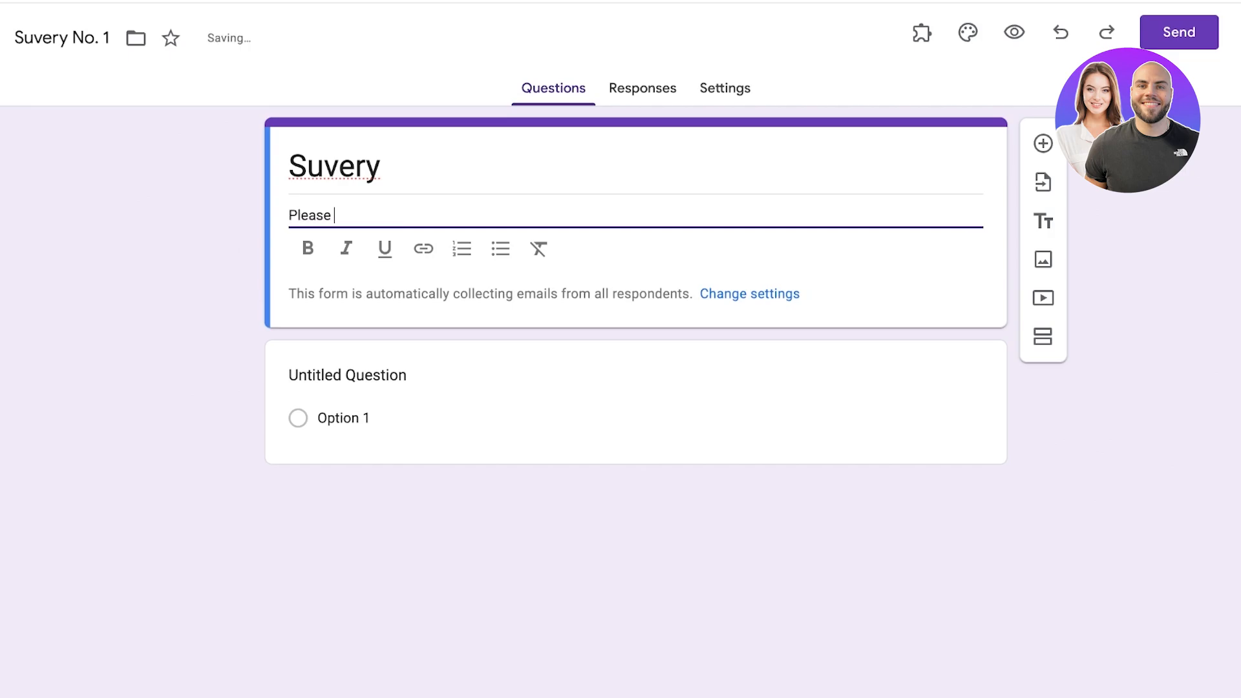
pyautogui.write(' spare 2 minute')
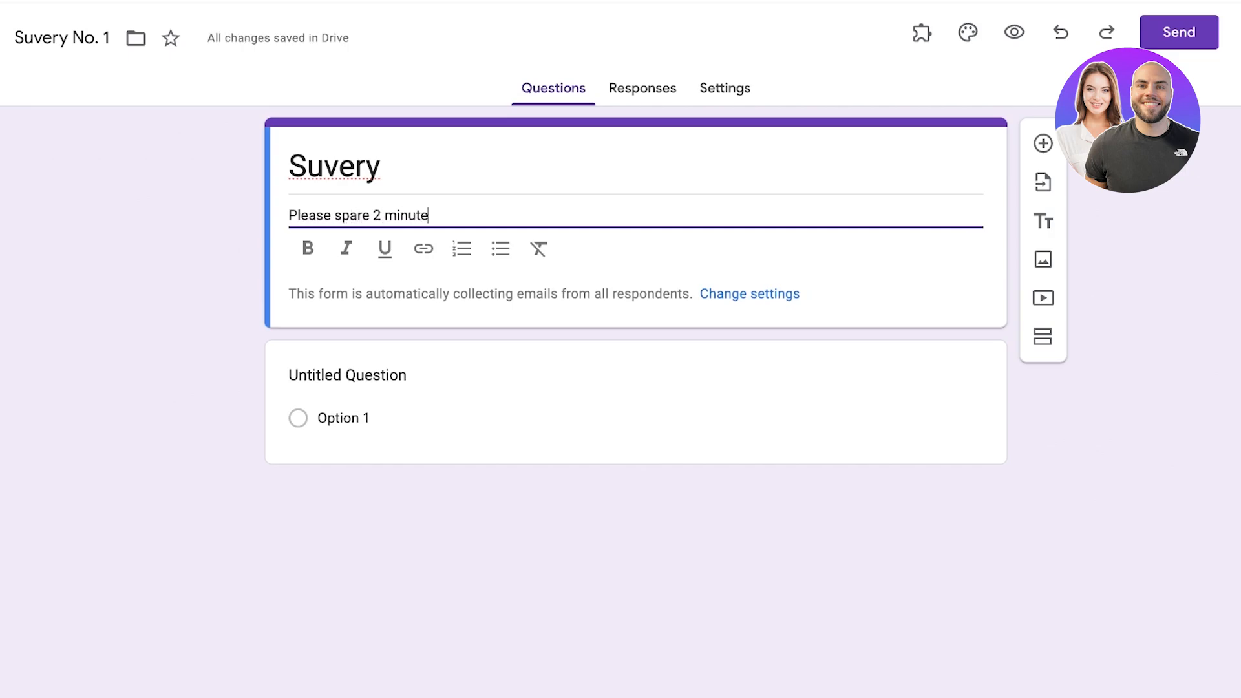
pyautogui.write('s to fill out this form.')
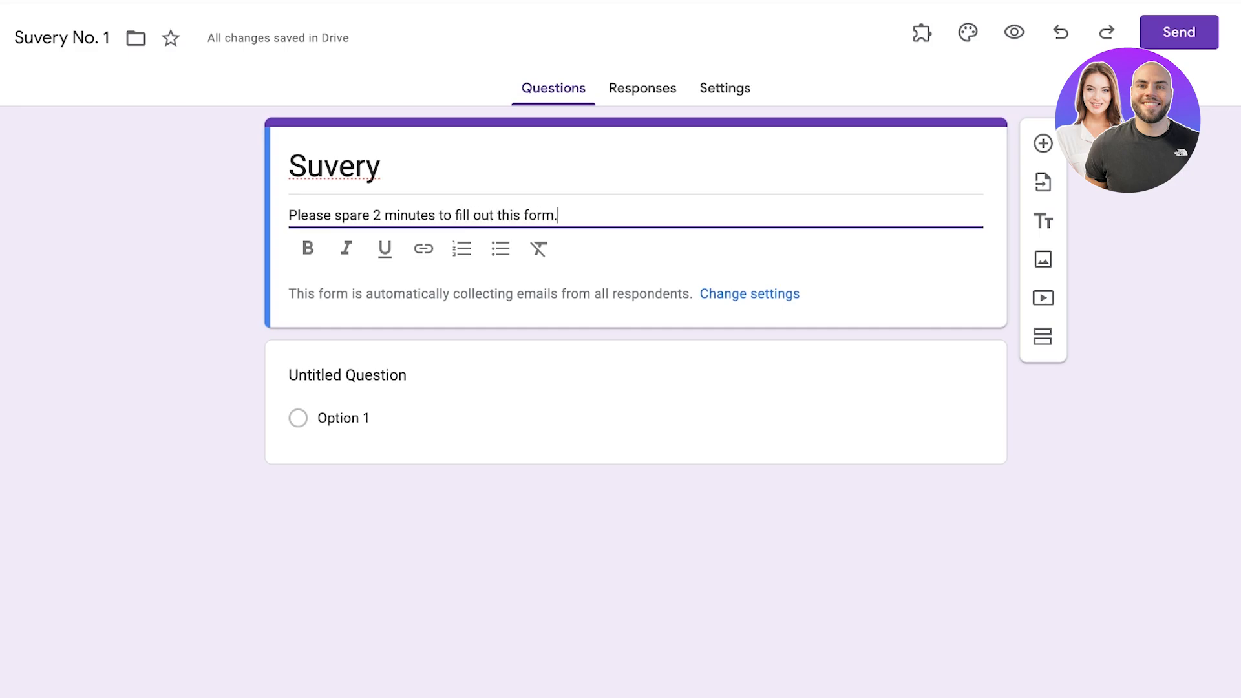
pyautogui.click(647, 317)
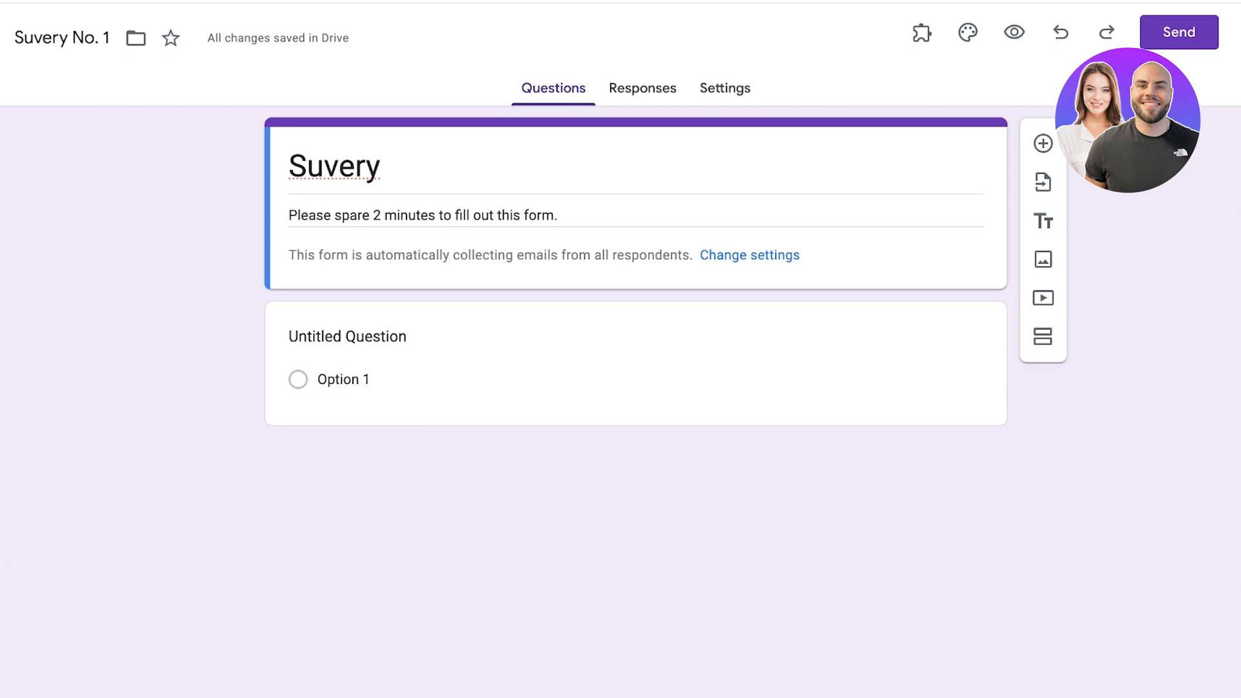
# Step: Set the first question's text to "What is you age?"
pyautogui.click(348, 337)
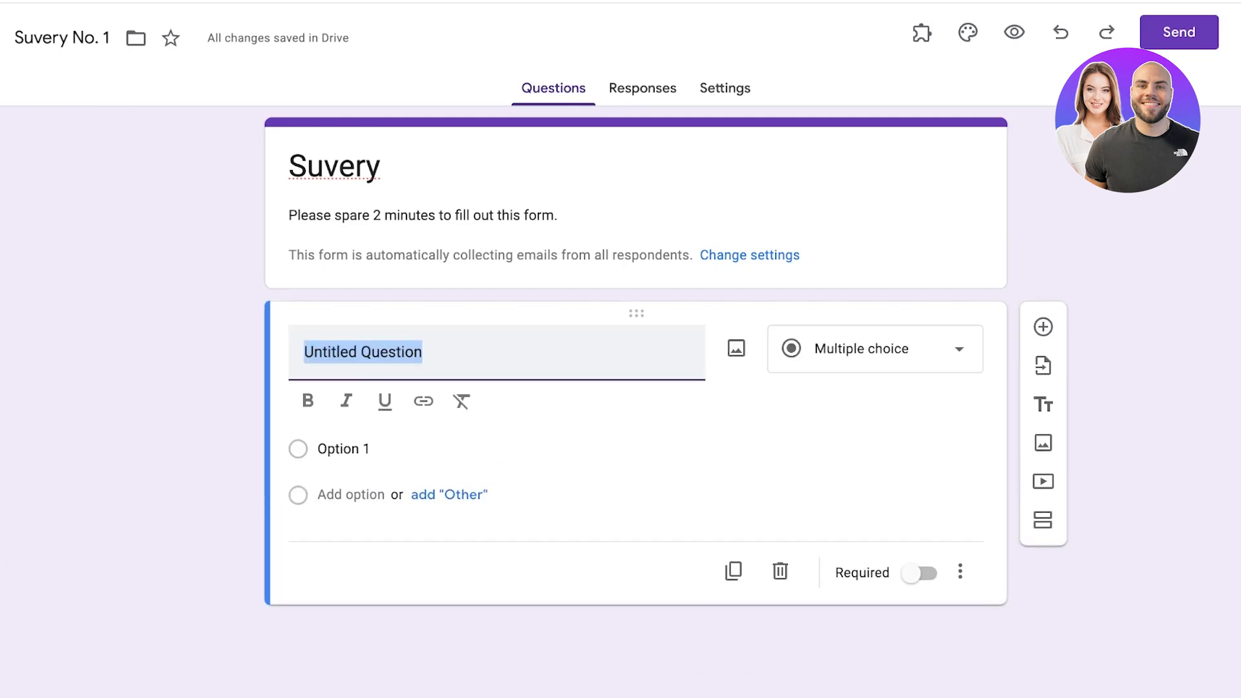
pyautogui.write('What is to')
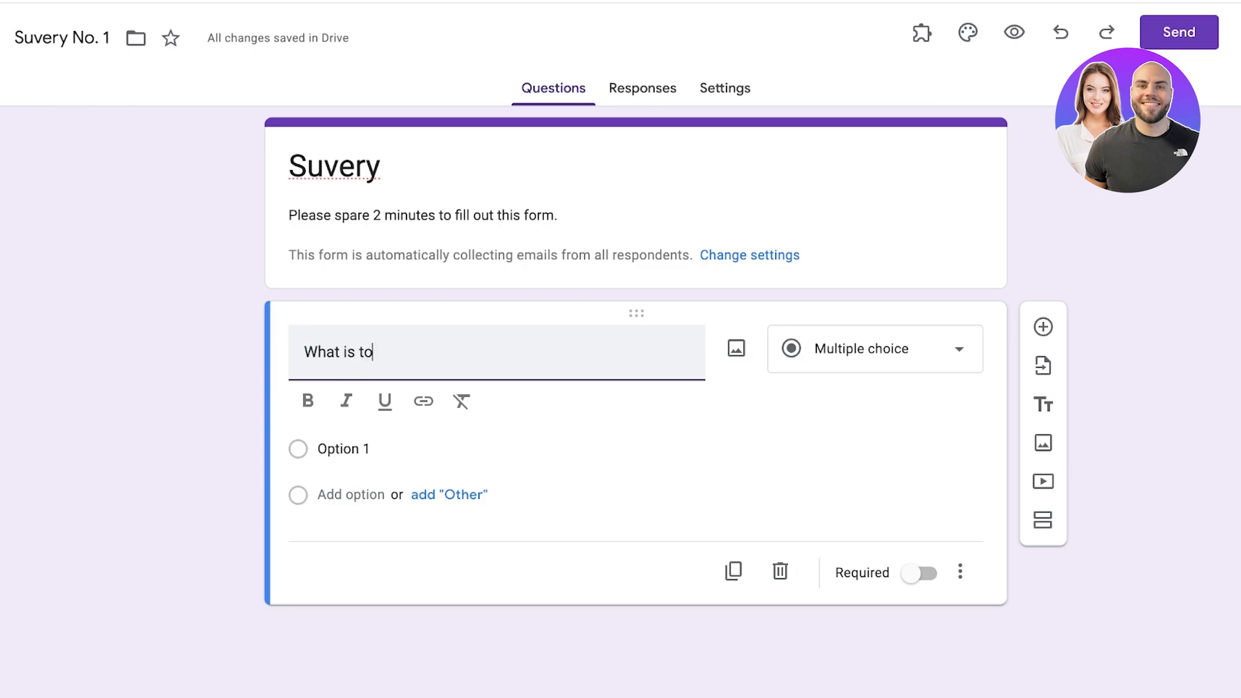
pyautogui.press('BackSpace')
pyautogui.press('BackSpace')
pyautogui.write('you age?')
pyautogui.click(646, 452)
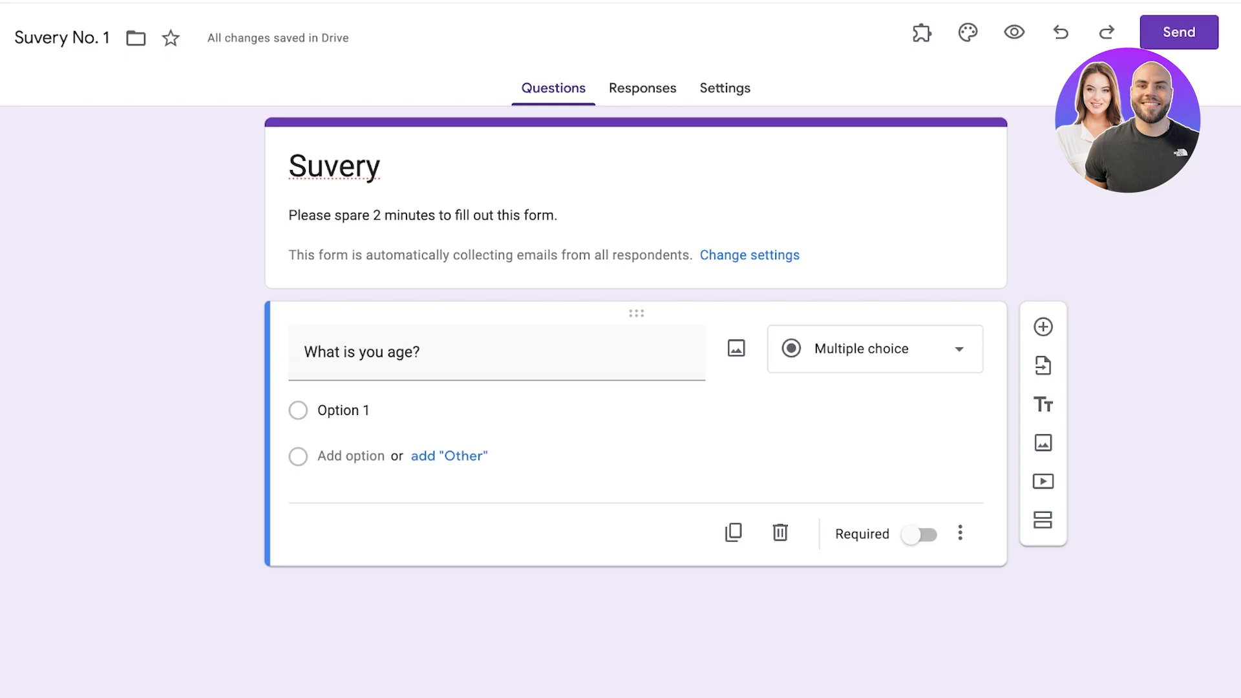
# Step: Try the Dropdown answer type on the age question and return it to Multiple choice
pyautogui.click(876, 349)
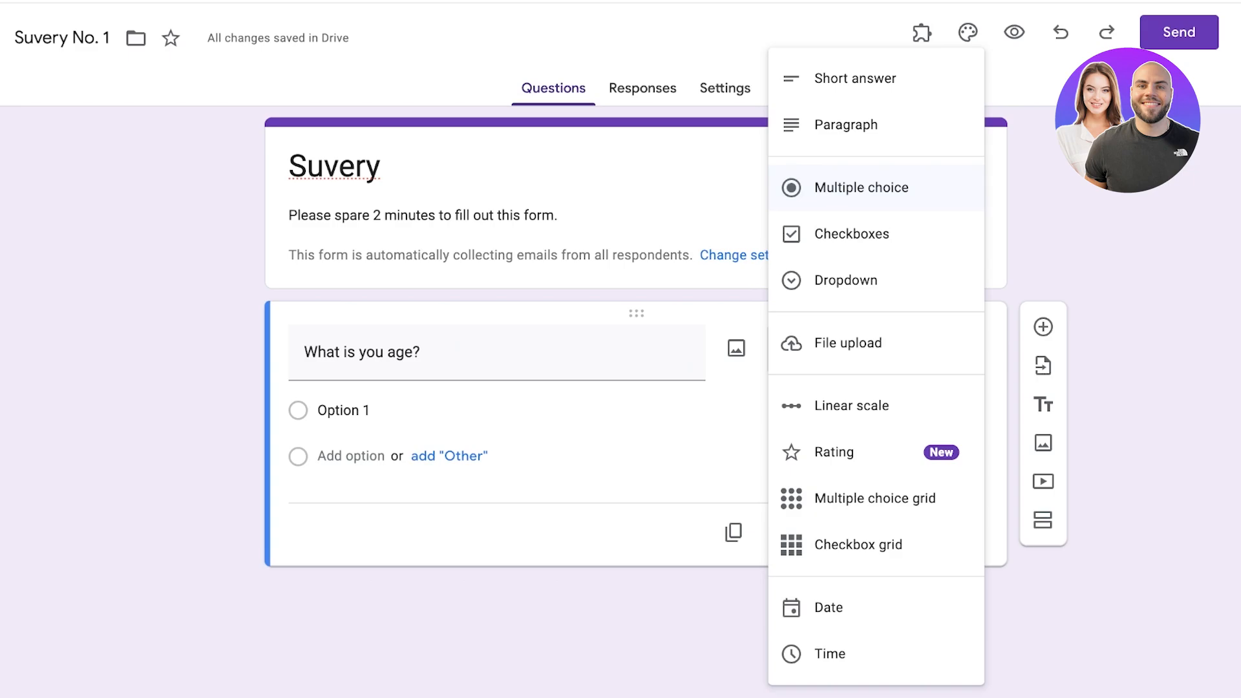
pyautogui.click(882, 280)
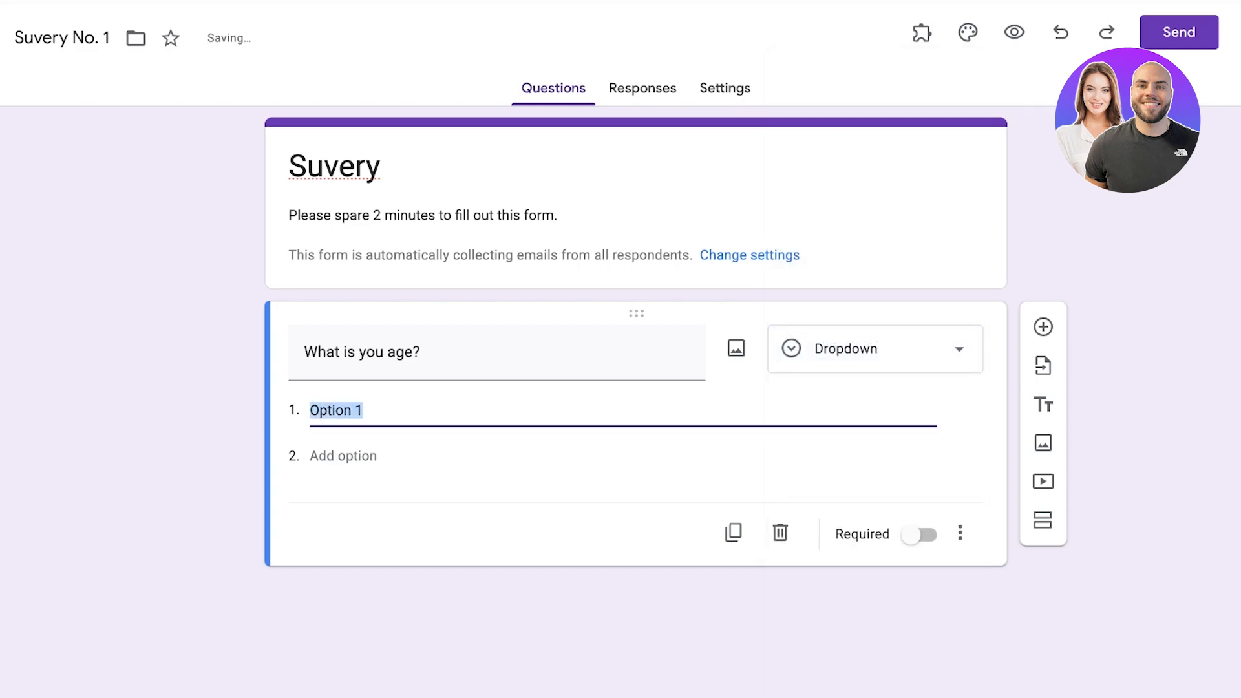
pyautogui.click(881, 349)
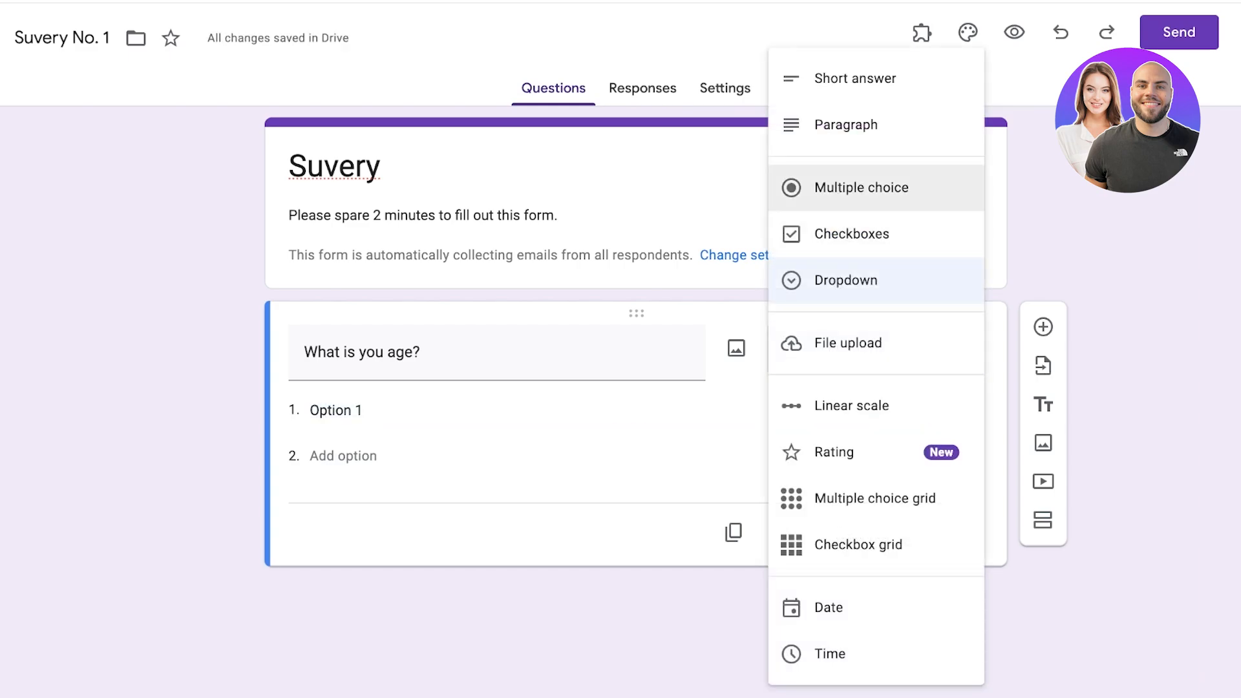
pyautogui.click(861, 188)
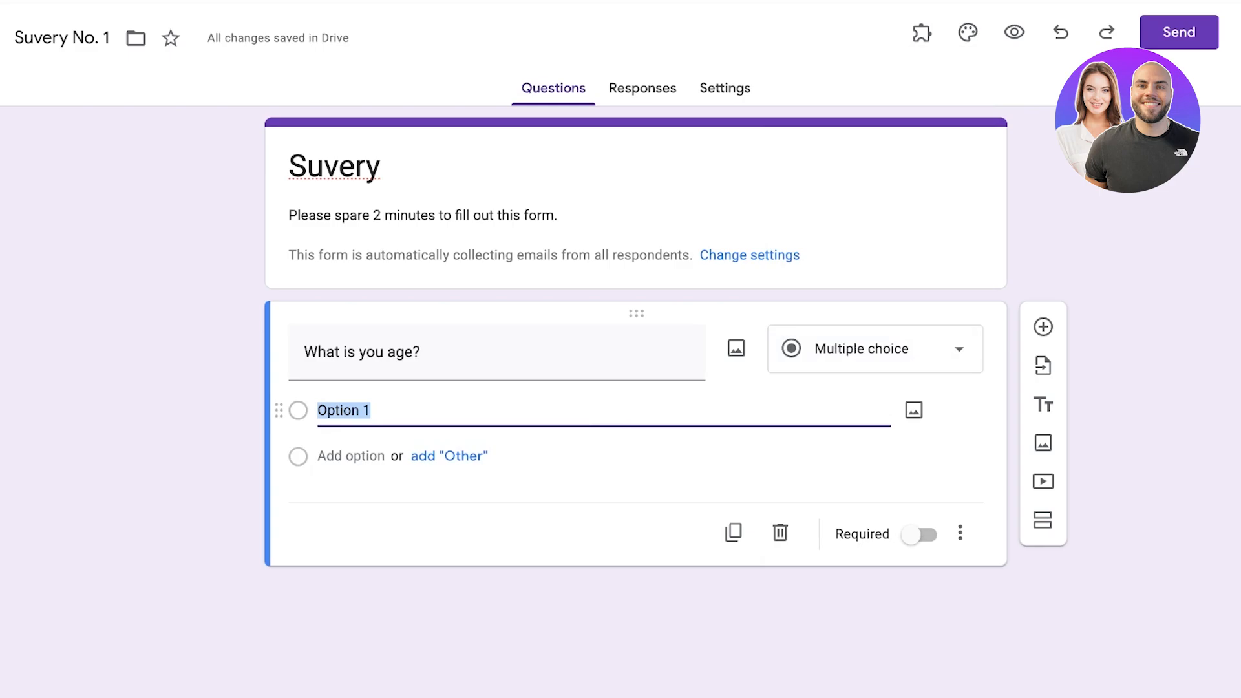
# Step: Enter 18-30 and 31-40 as the age question's first two options and add a third option
pyautogui.write('A')
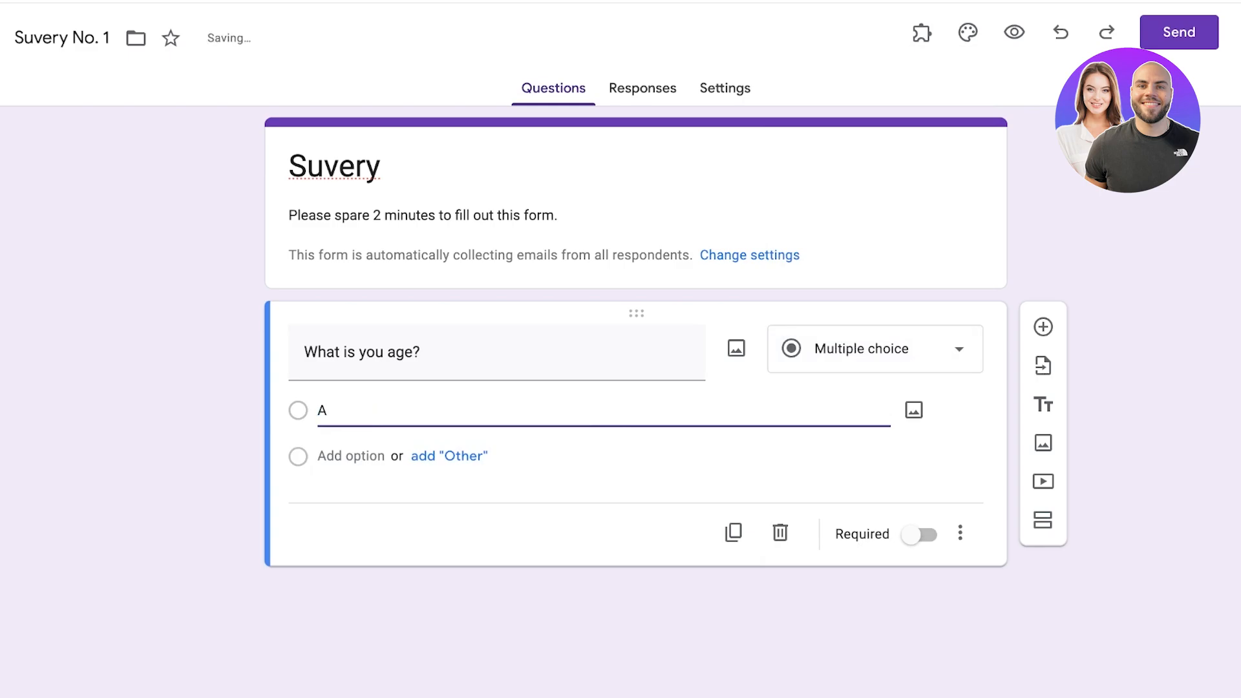
pyautogui.press('BackSpace')
pyautogui.write('18-30')
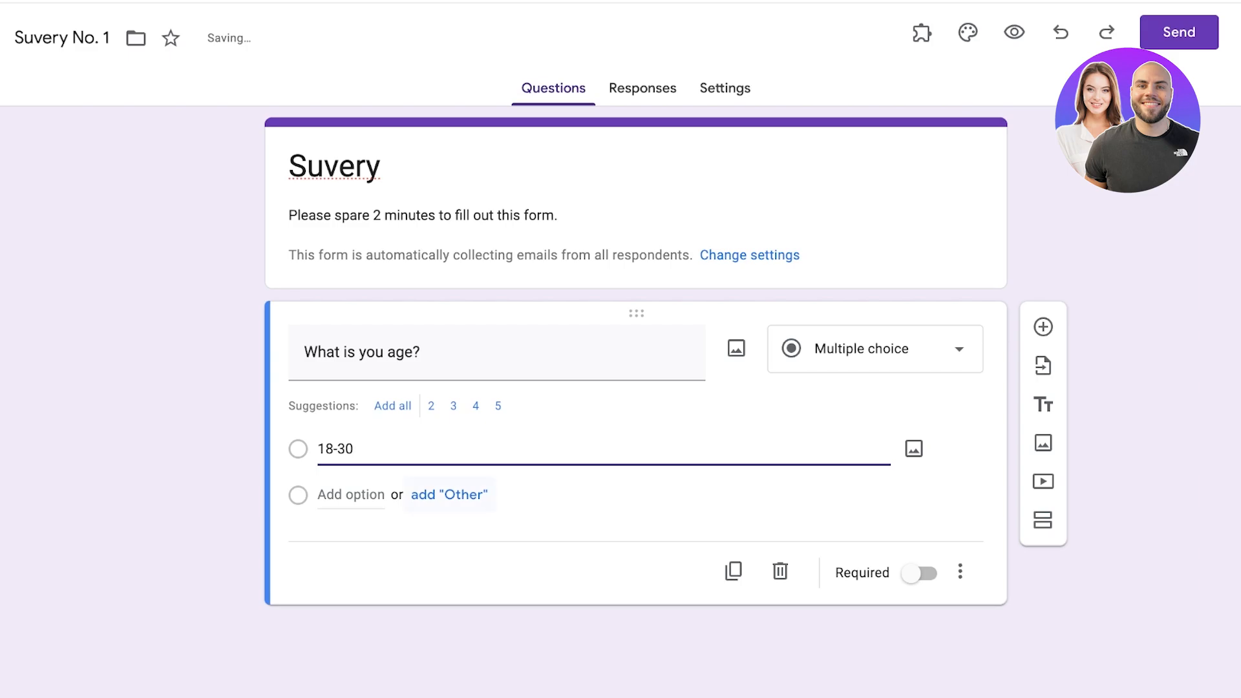
pyautogui.press('Return')
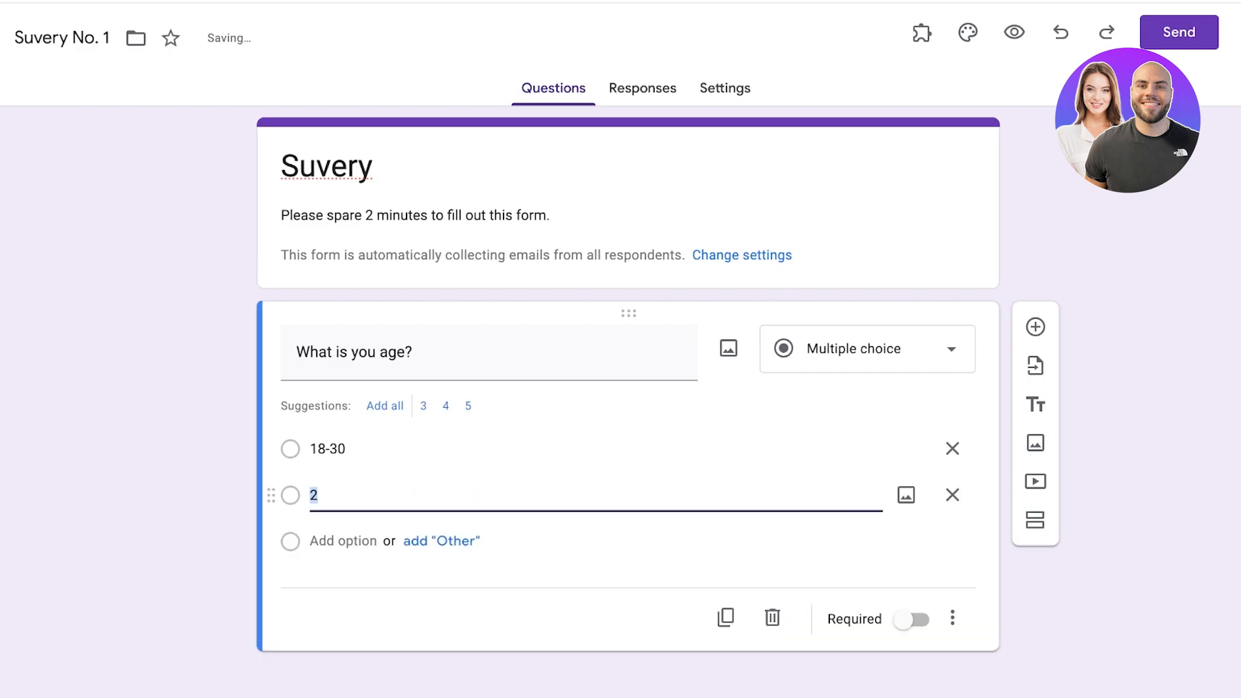
pyautogui.press('BackSpace')
pyautogui.write('31-40')
pyautogui.click(357, 542)
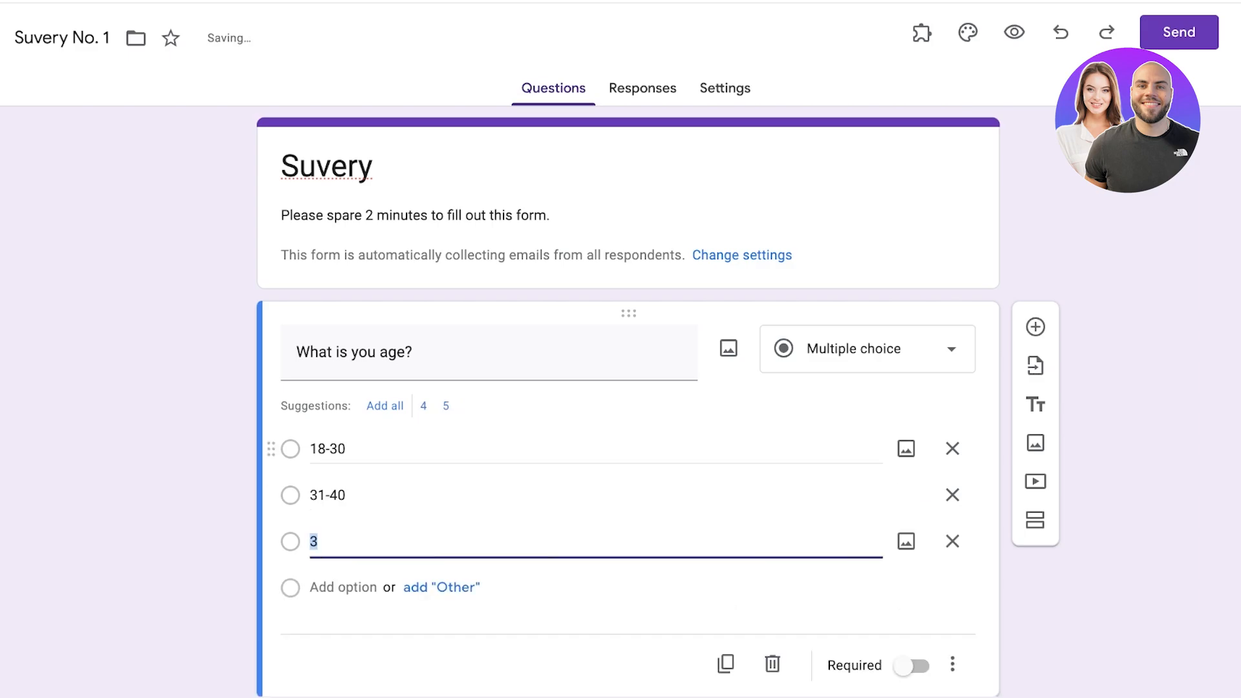
# Step: Change the age question's first option to 18-25
pyautogui.click(426, 450)
pyautogui.click(337, 449)
pyautogui.press('BackSpace')
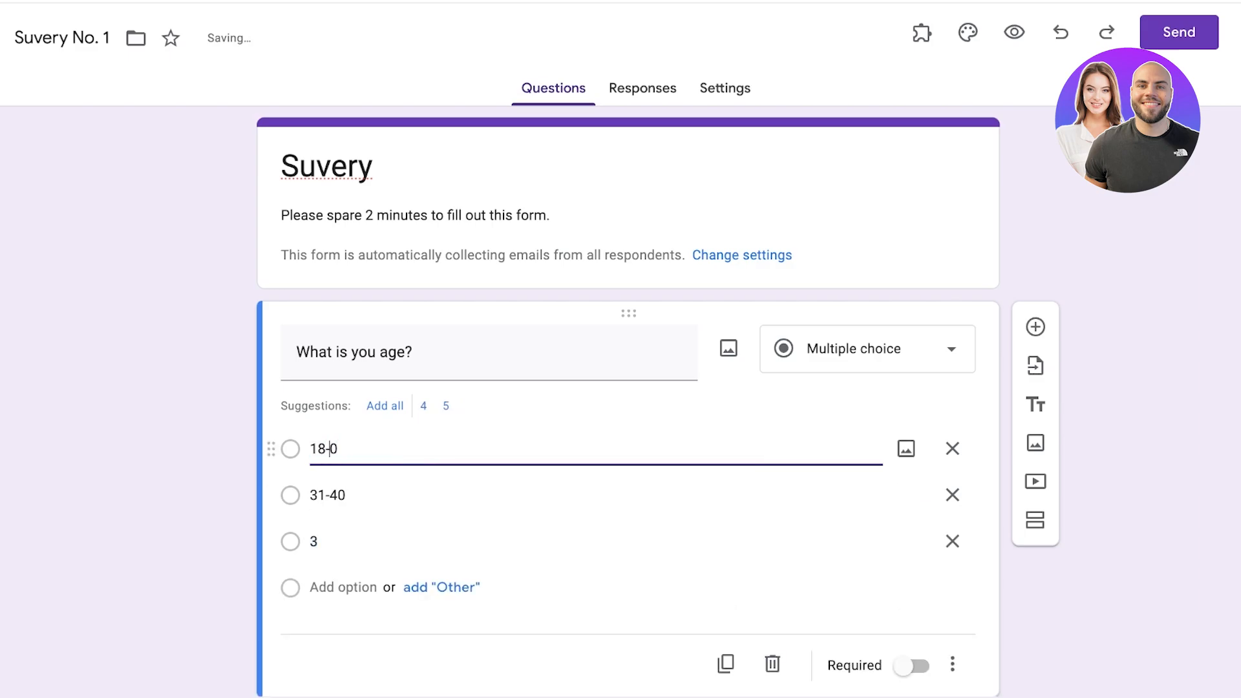
pyautogui.press('Delete')
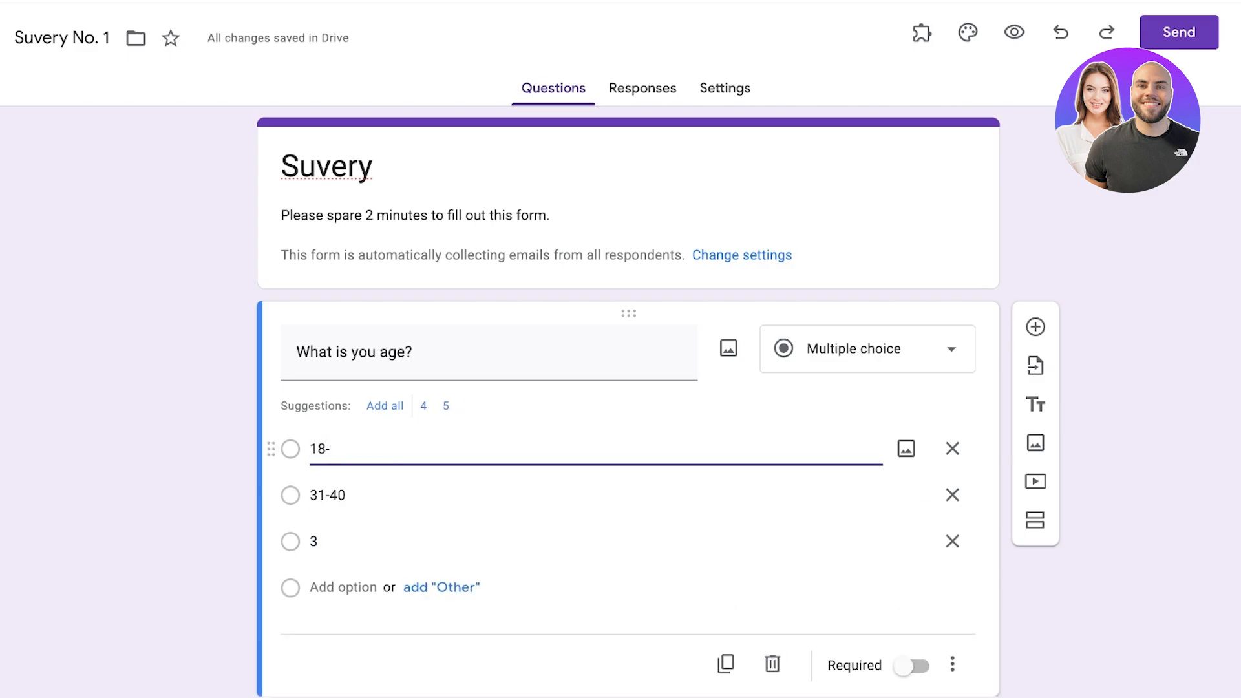
pyautogui.write('25')
# Step: Set the age question's second and third options to 26-35 and 36-45 and add a fourth option 45+
pyautogui.doubleClick(348, 495)
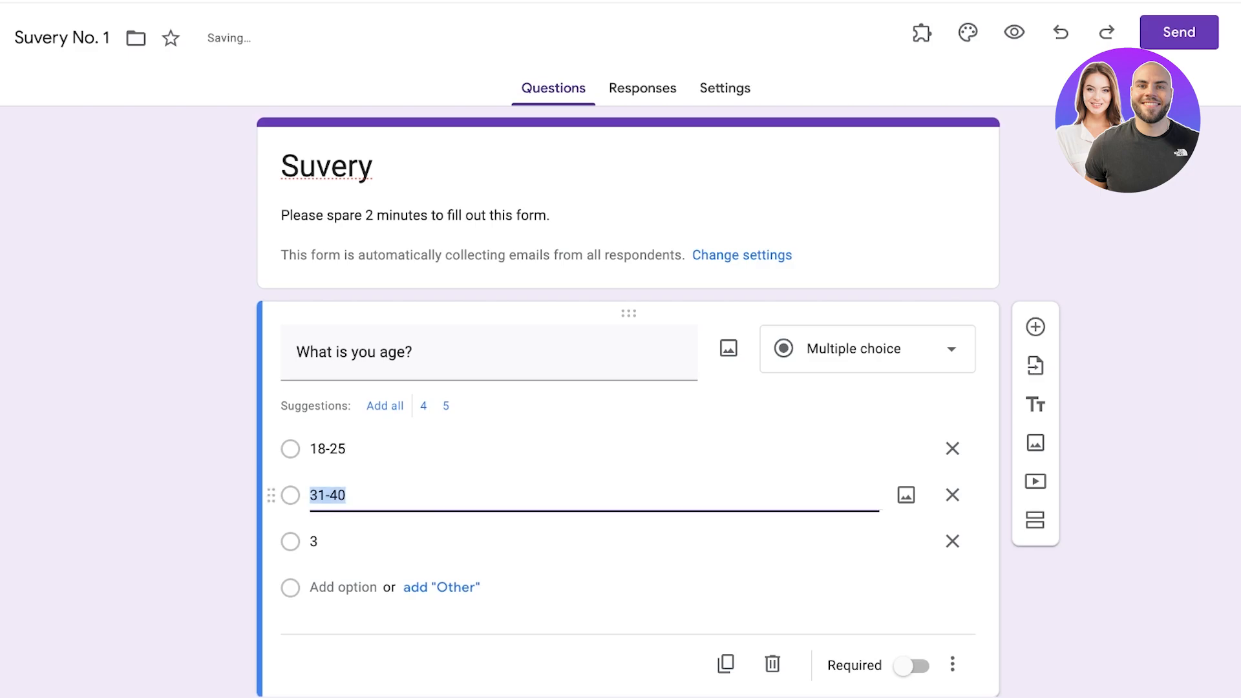
pyautogui.hotkey('ctrl', 'a')
pyautogui.write('26')
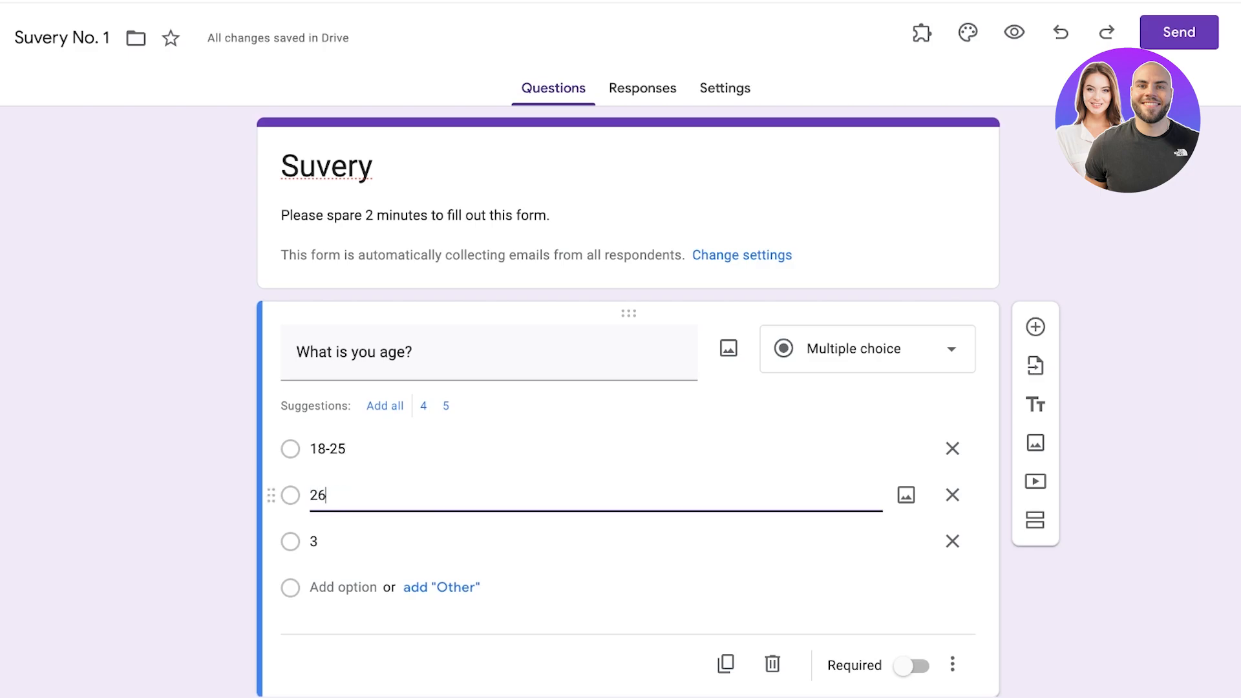
pyautogui.write('-35')
pyautogui.click(323, 542)
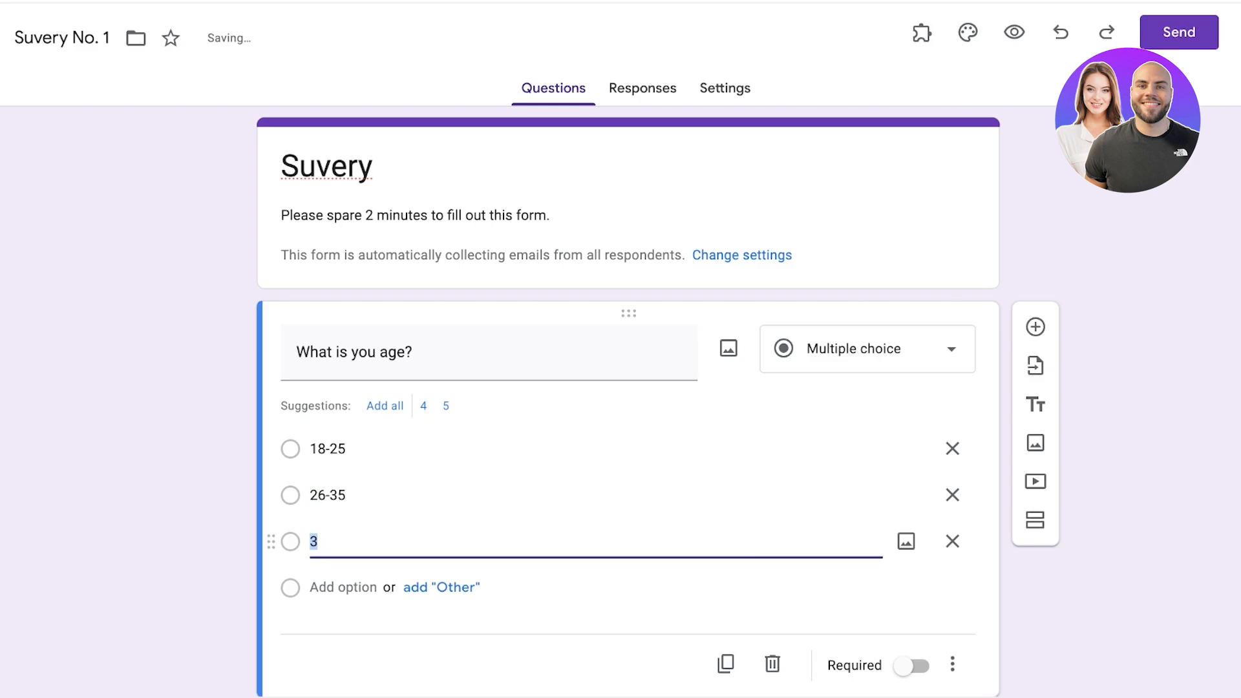
pyautogui.write('36-45')
pyautogui.press('Return')
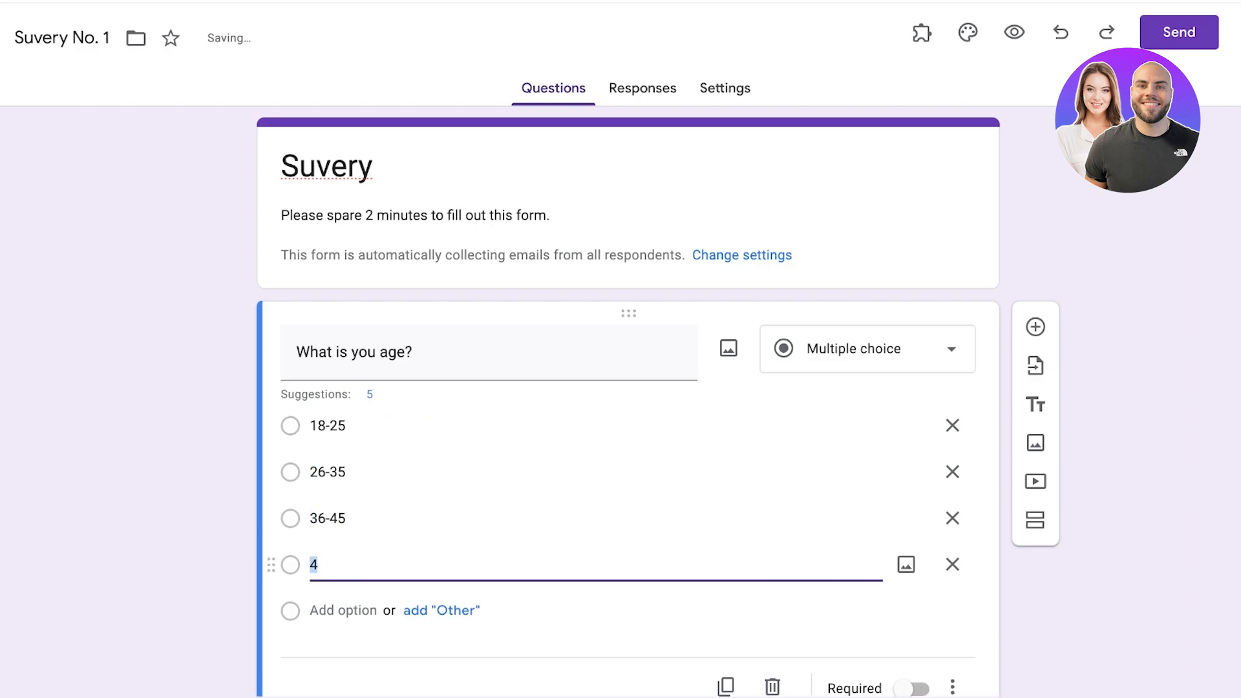
pyautogui.write('45+')
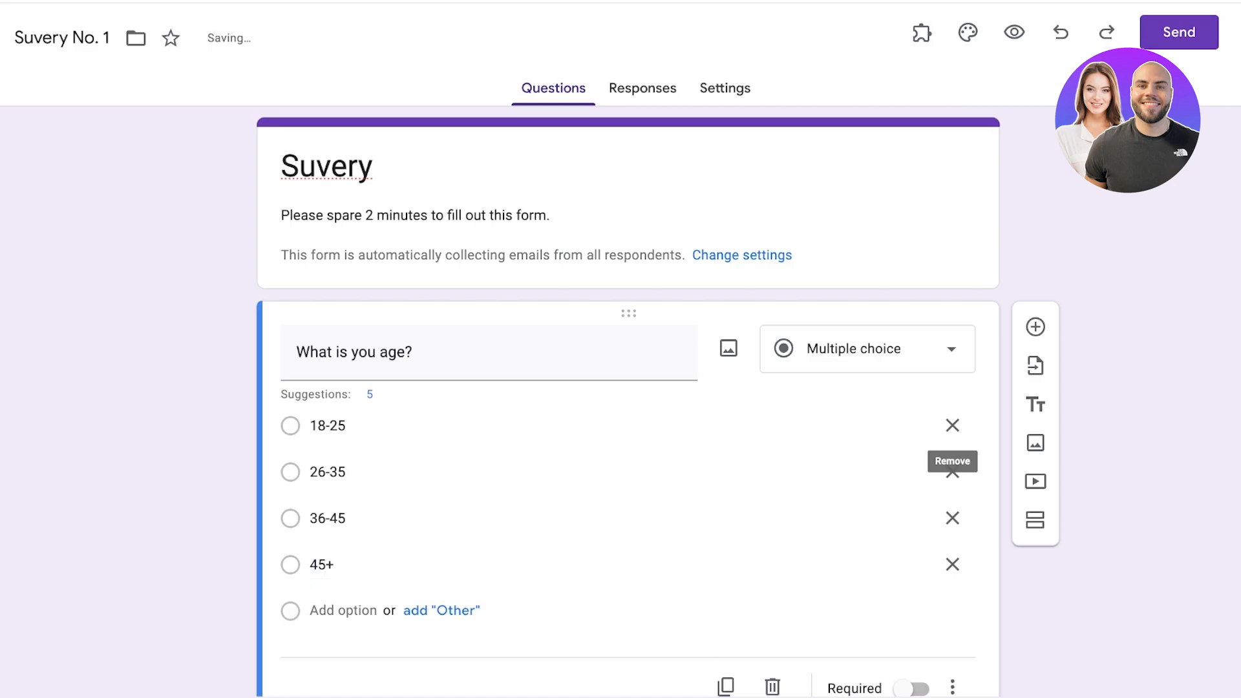
pyautogui.click(335, 426)
pyautogui.click(336, 426)
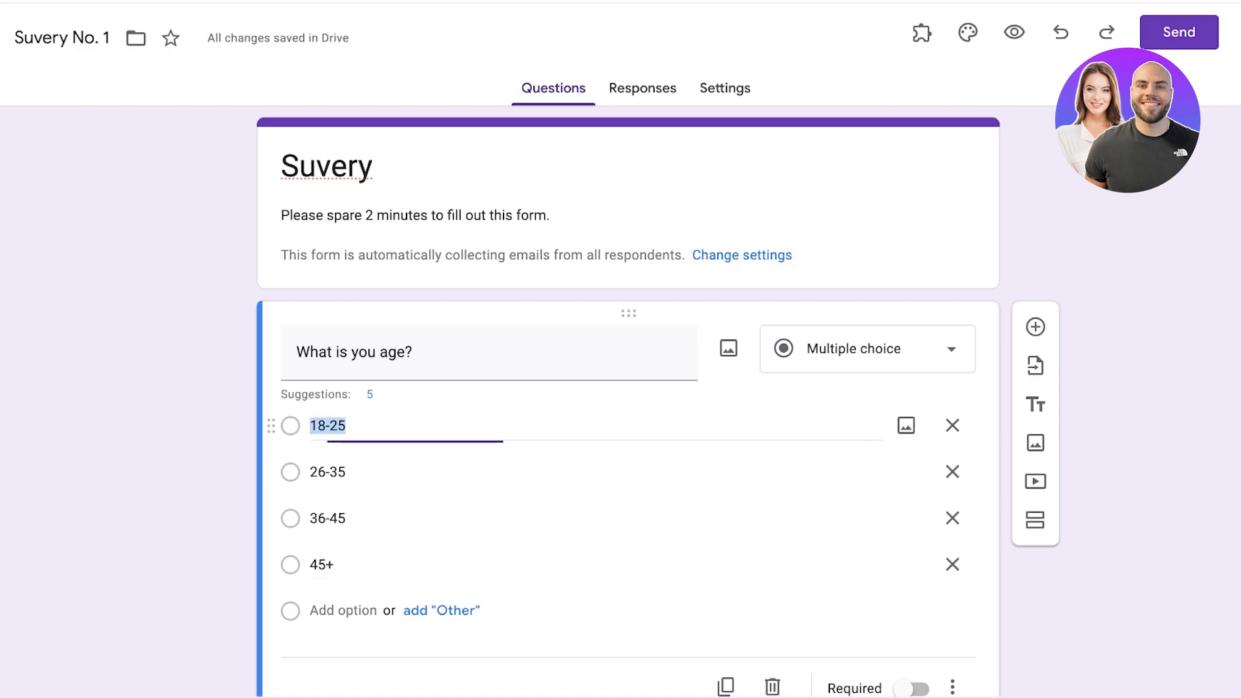
pyautogui.click(207, 428)
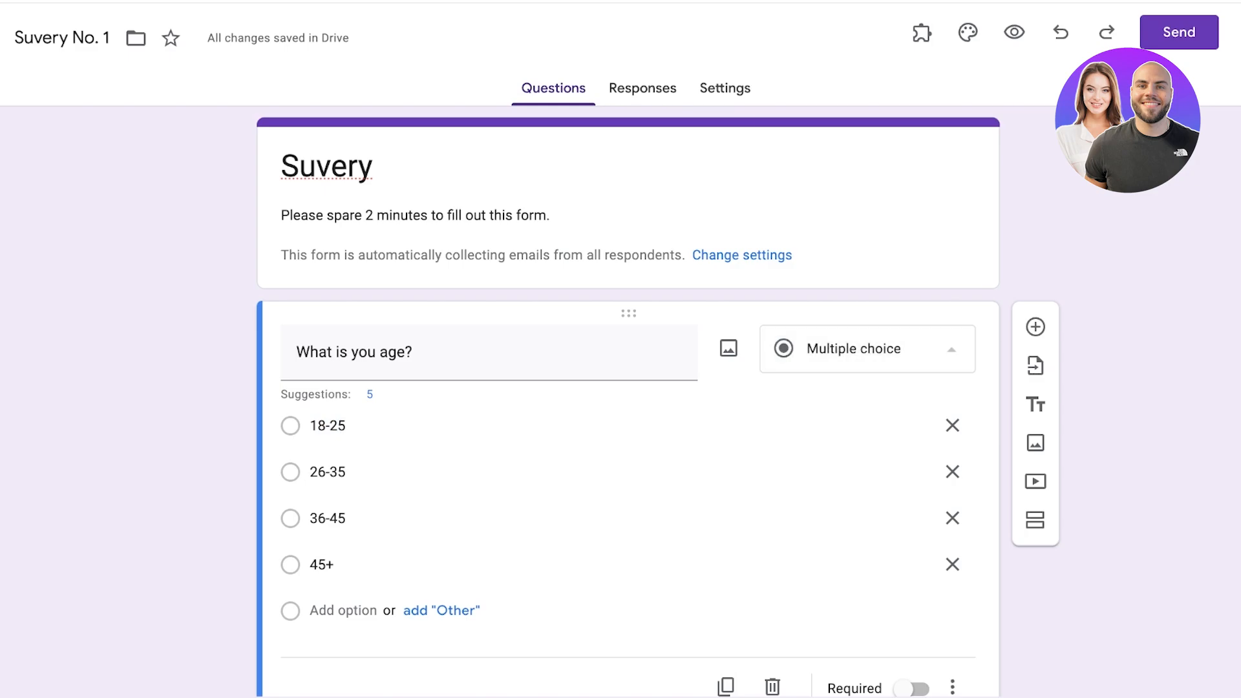
# Step: Keep Multiple choice as the age question's answer type and make the question required
pyautogui.click(868, 349)
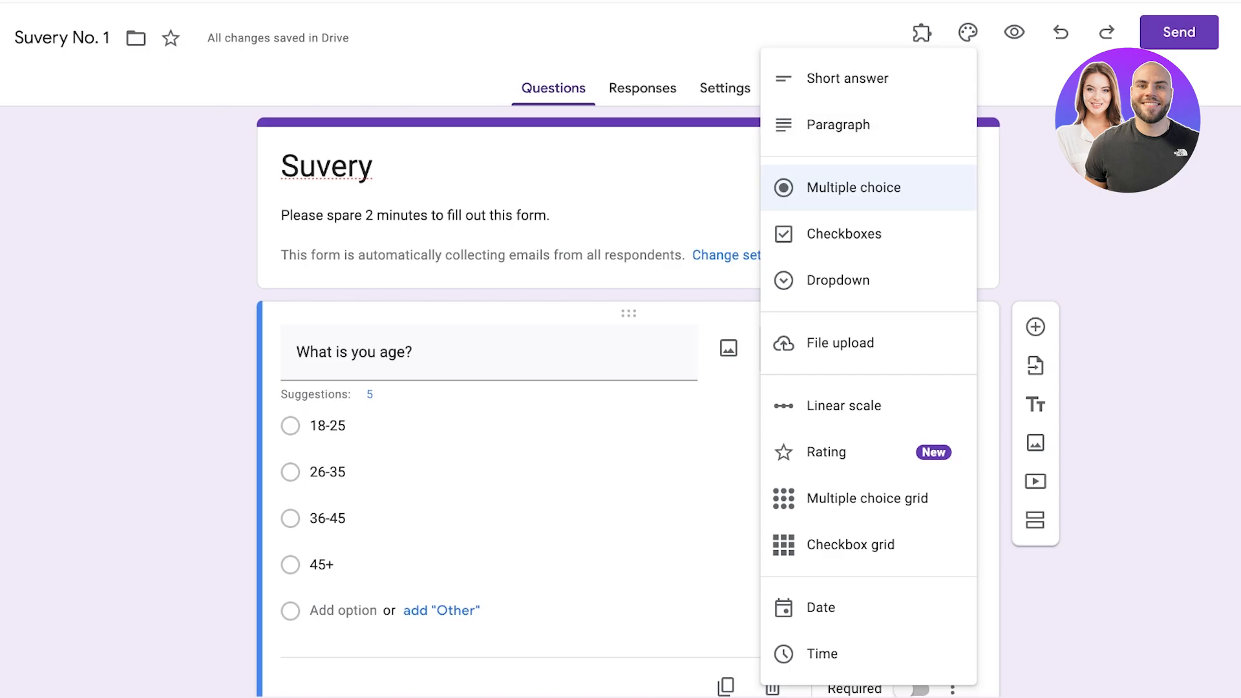
pyautogui.click(854, 188)
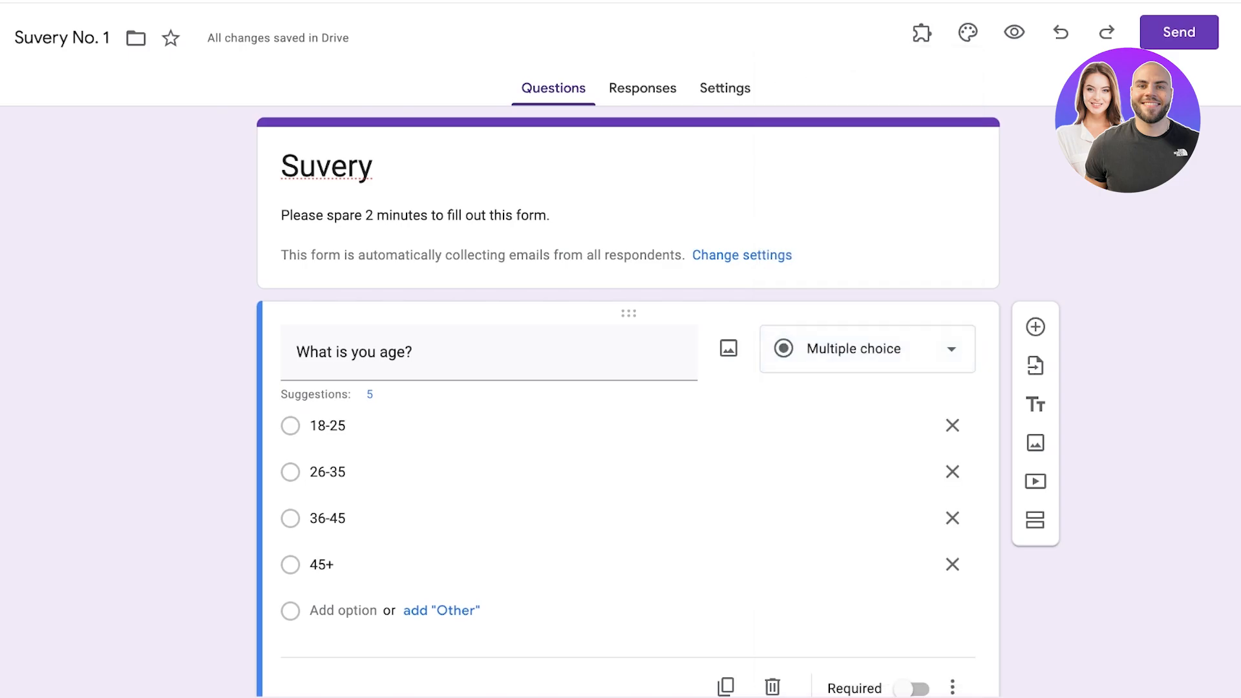
pyautogui.scroll(-2, 905, 432)
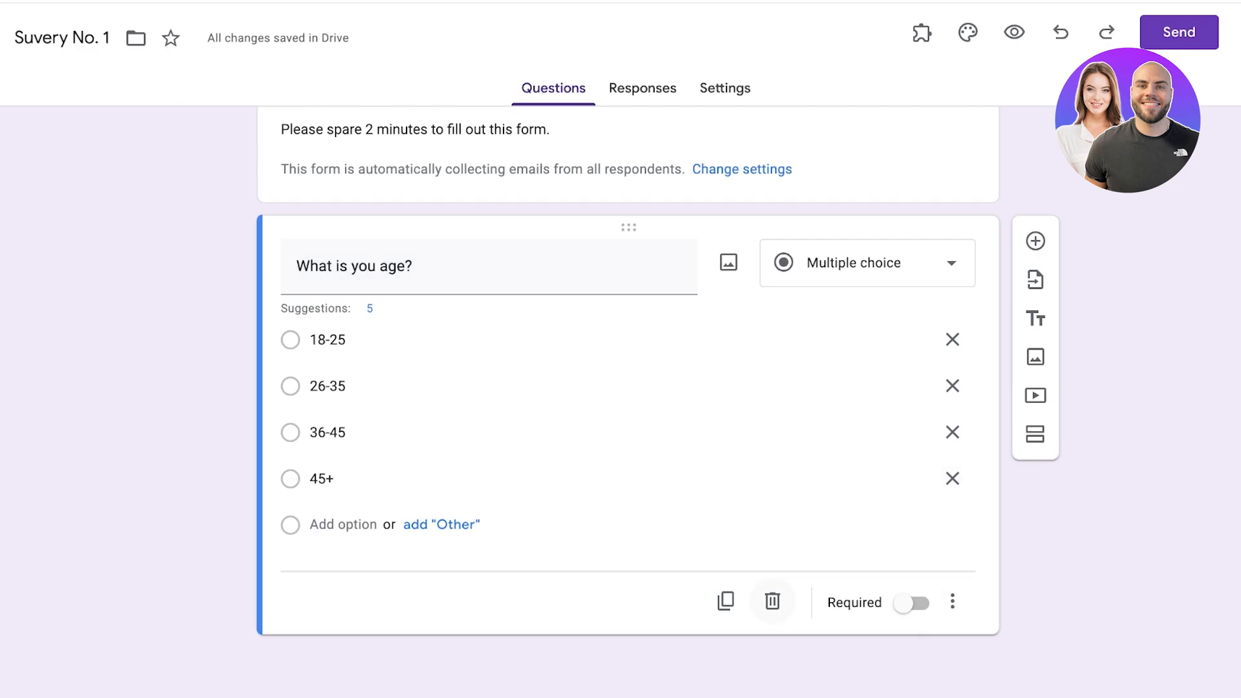
pyautogui.click(913, 603)
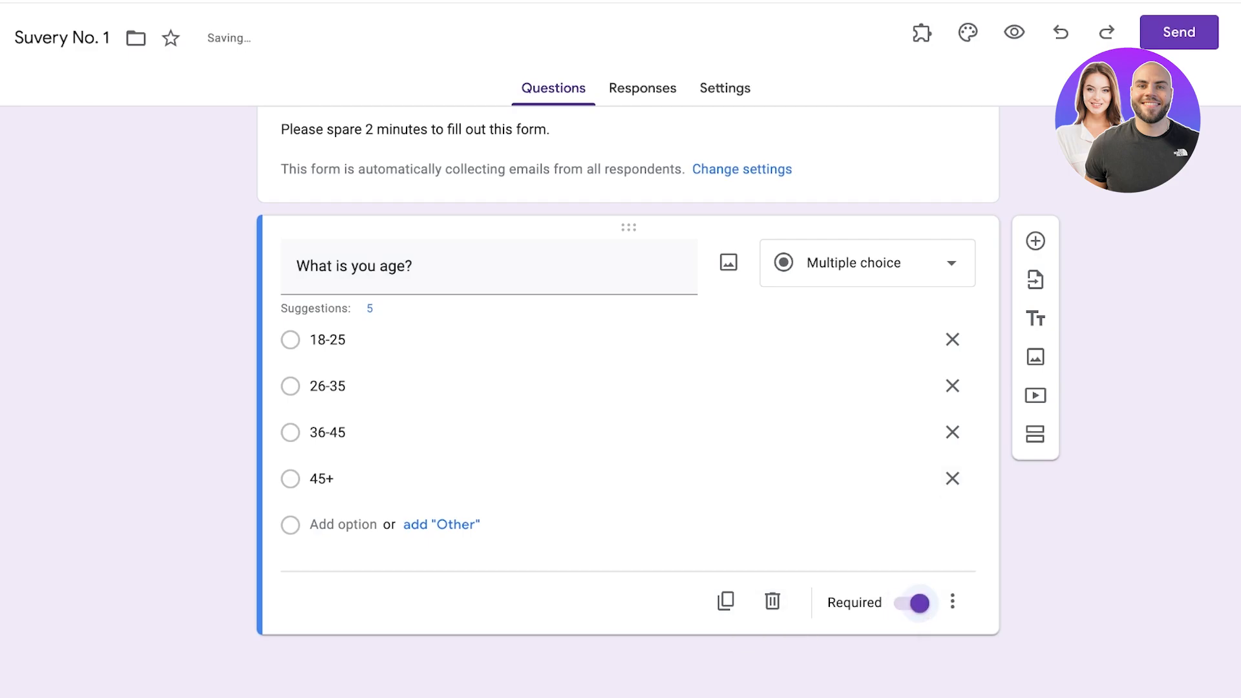
# Step: Try showing a description on the age question and hide it again
pyautogui.click(953, 602)
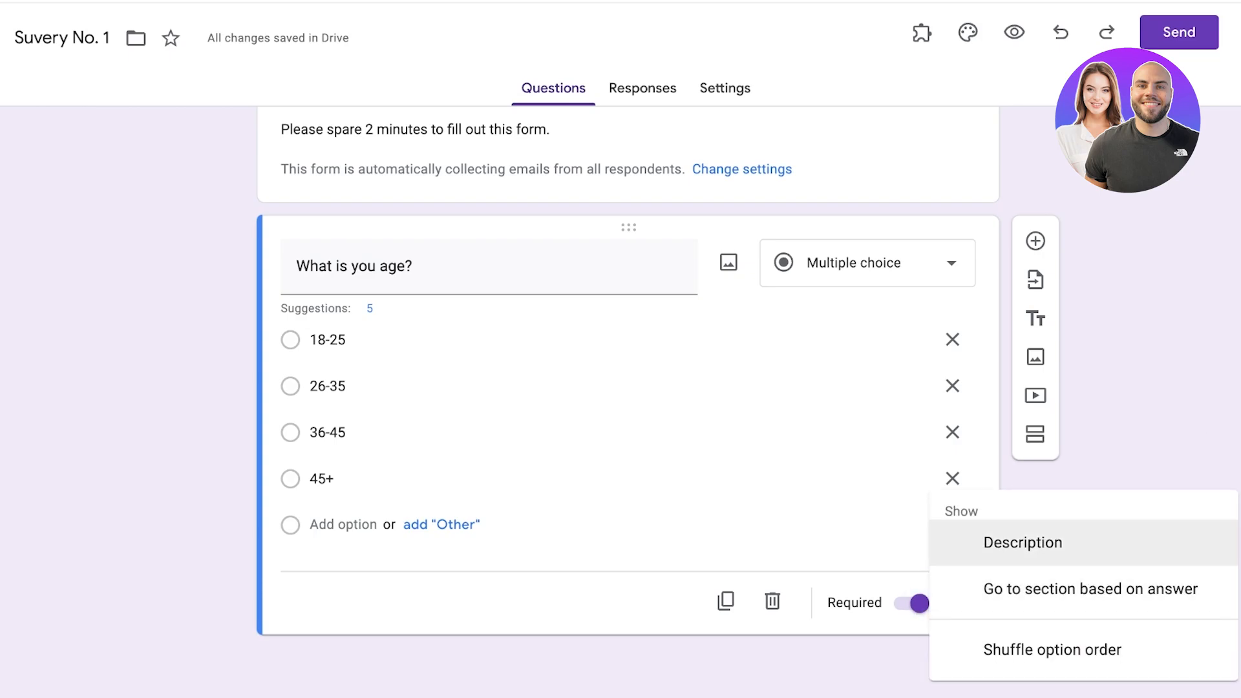
pyautogui.click(1023, 543)
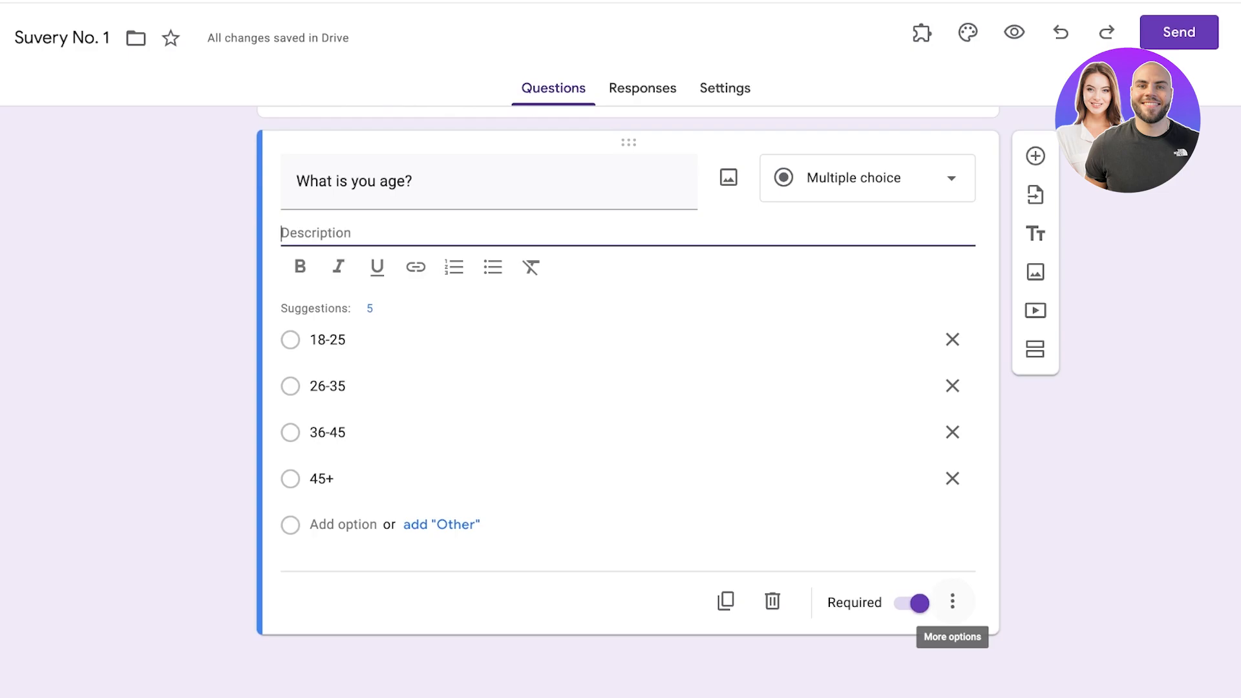
pyautogui.click(952, 602)
pyautogui.click(1019, 562)
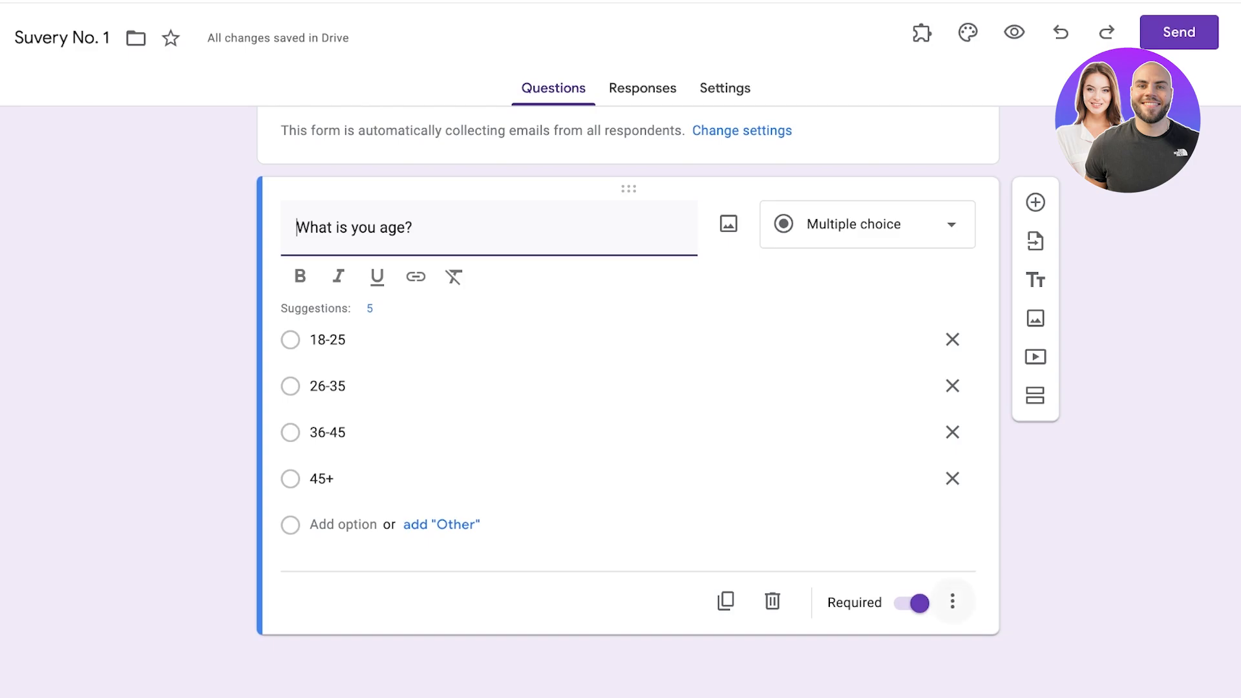
# Step: Try Go to section based on answer on the age question, review the options' destination choices, and turn it off
pyautogui.click(952, 602)
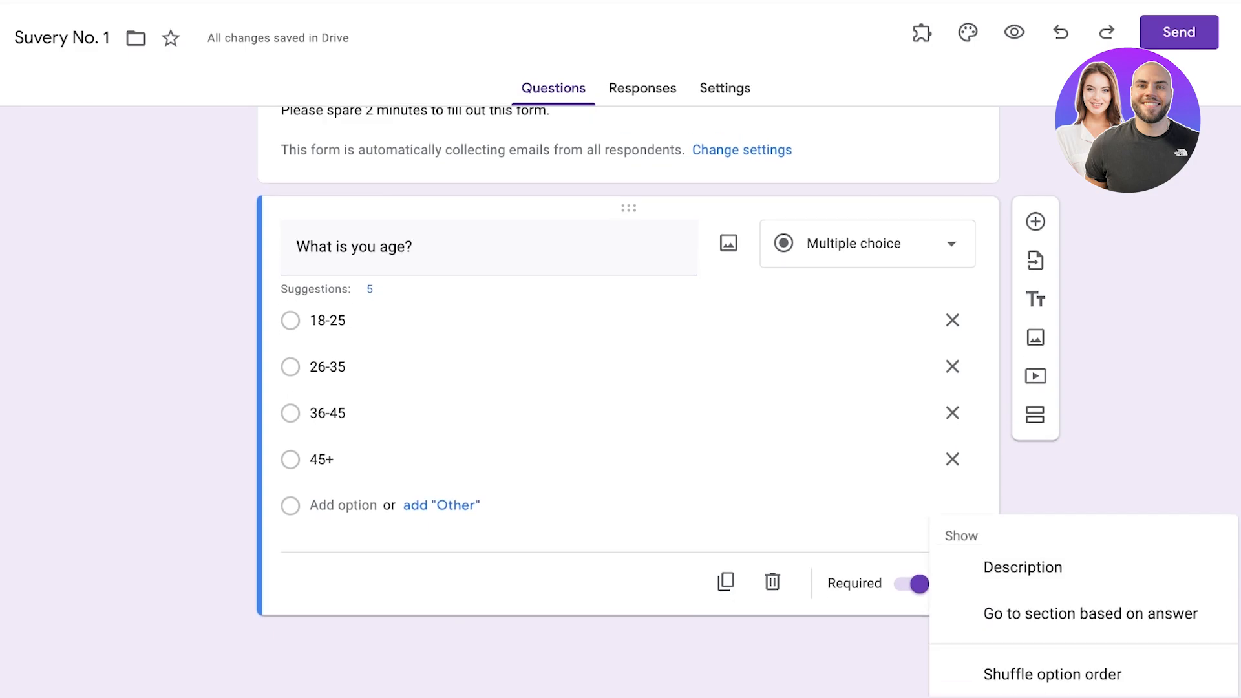
pyautogui.click(1090, 614)
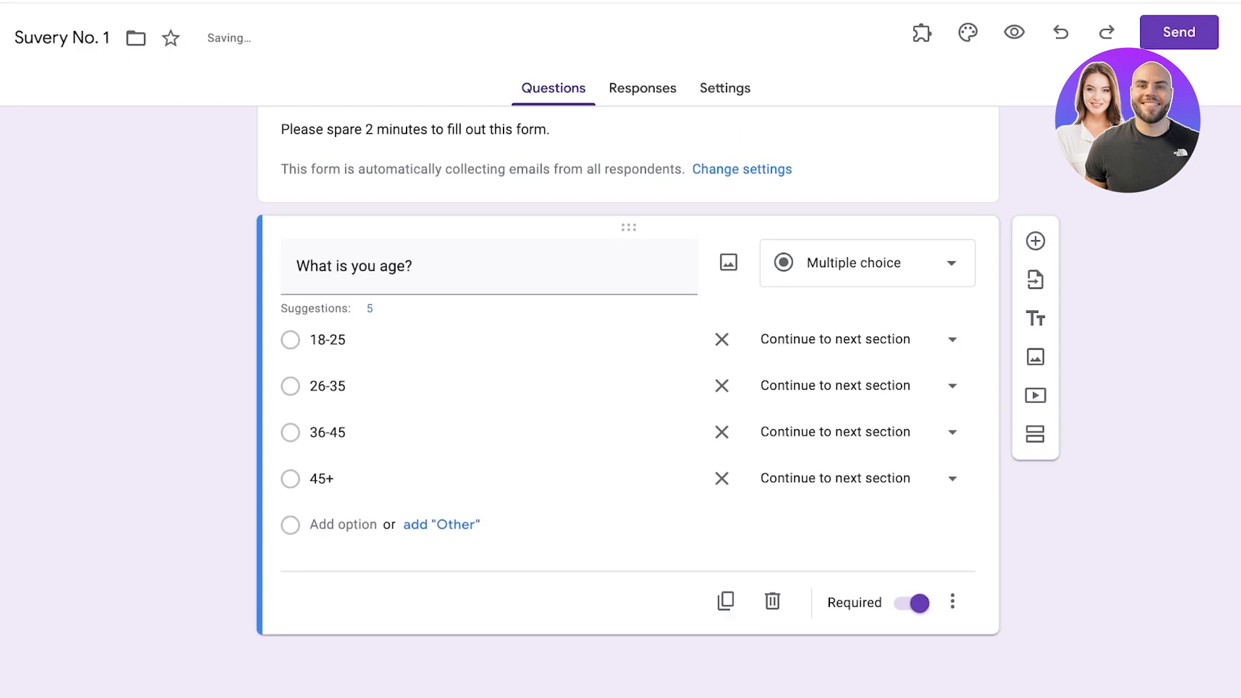
pyautogui.click(953, 339)
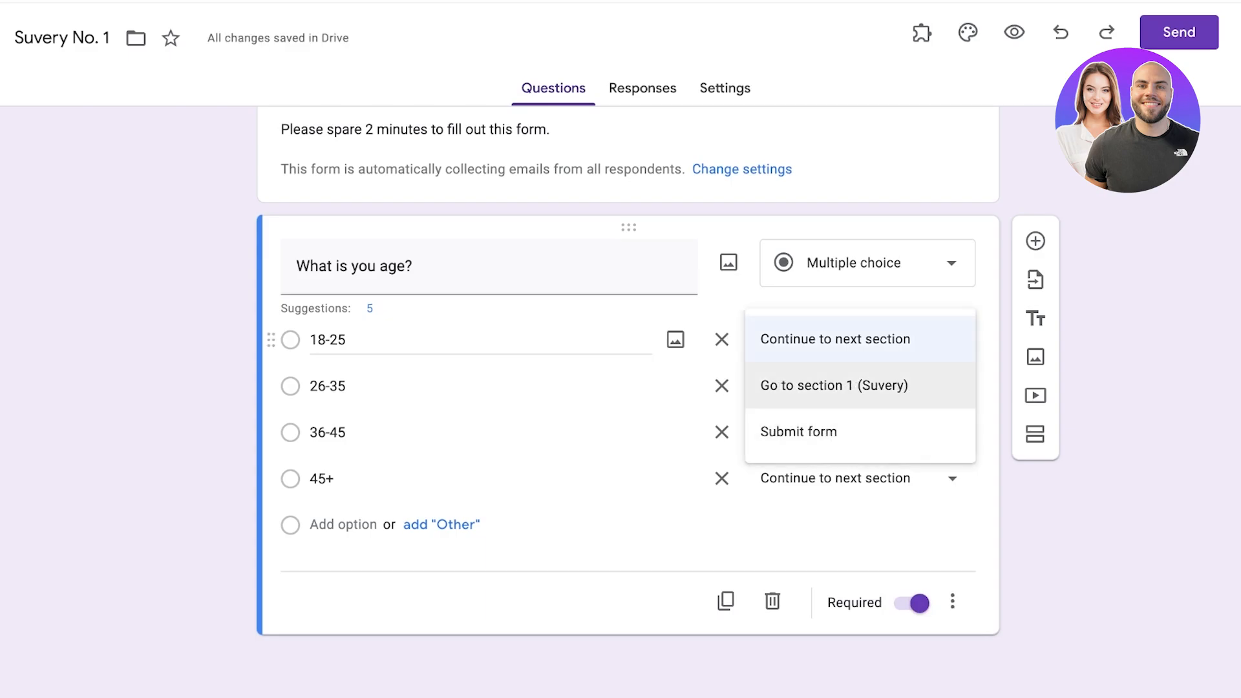
pyautogui.click(952, 478)
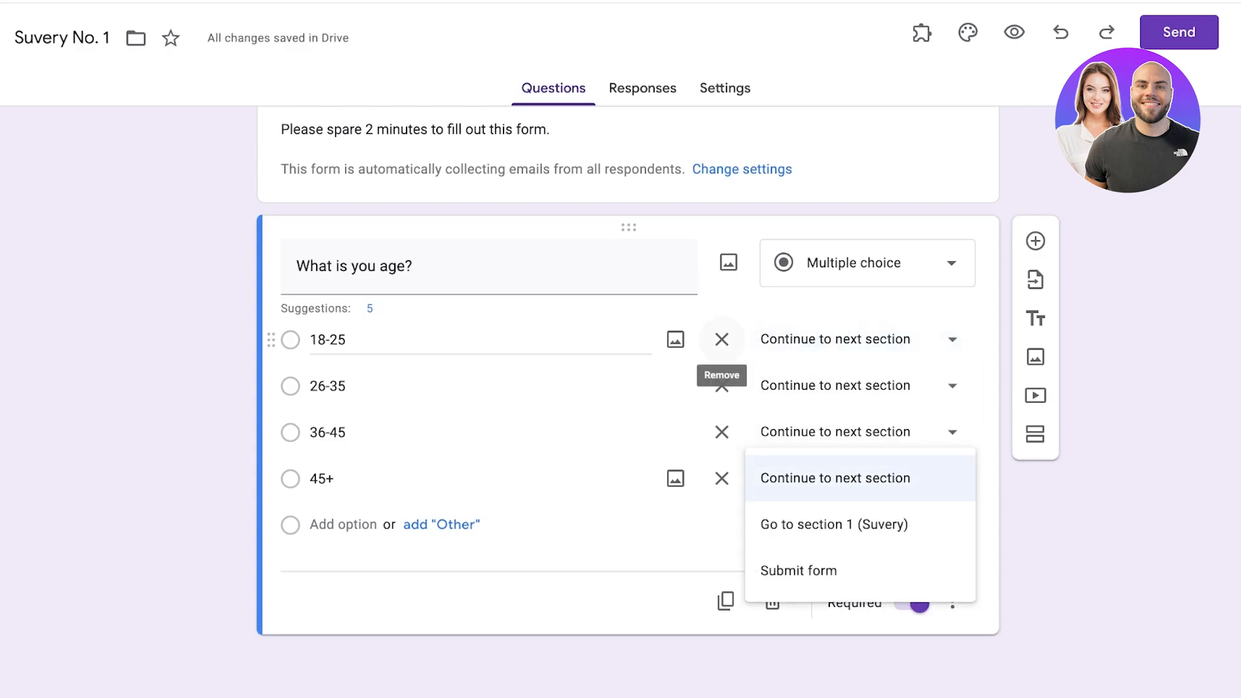
pyautogui.click(955, 436)
pyautogui.click(953, 601)
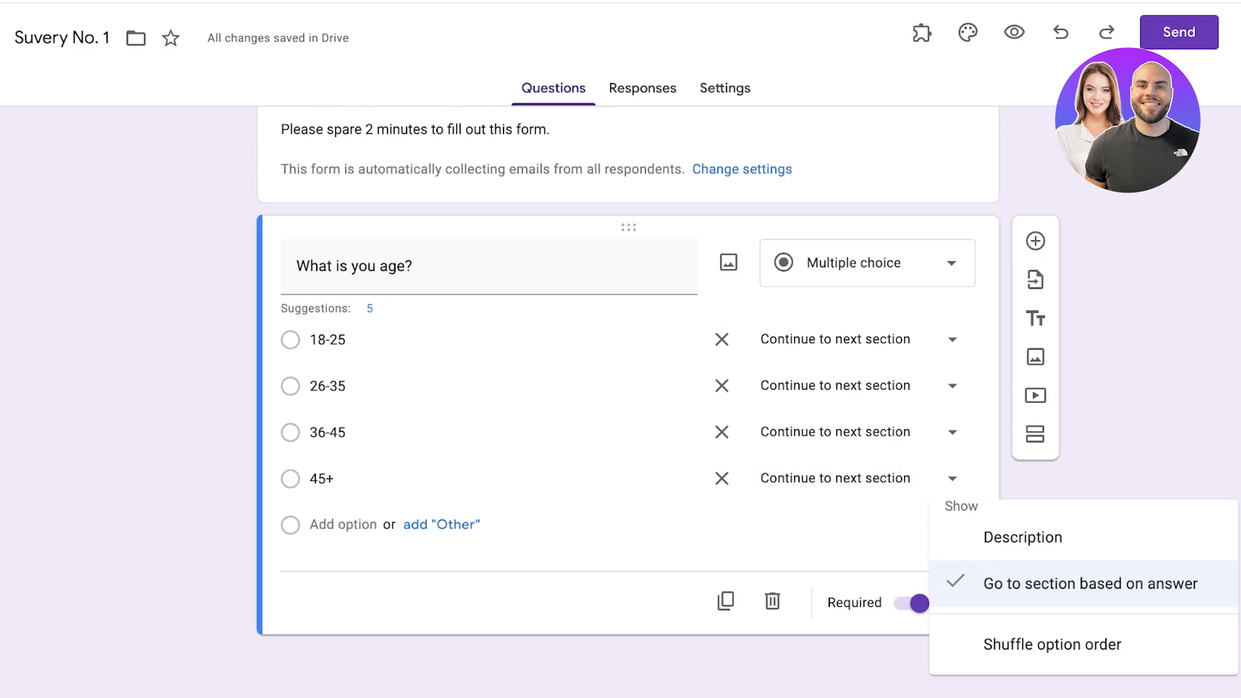
pyautogui.click(1093, 584)
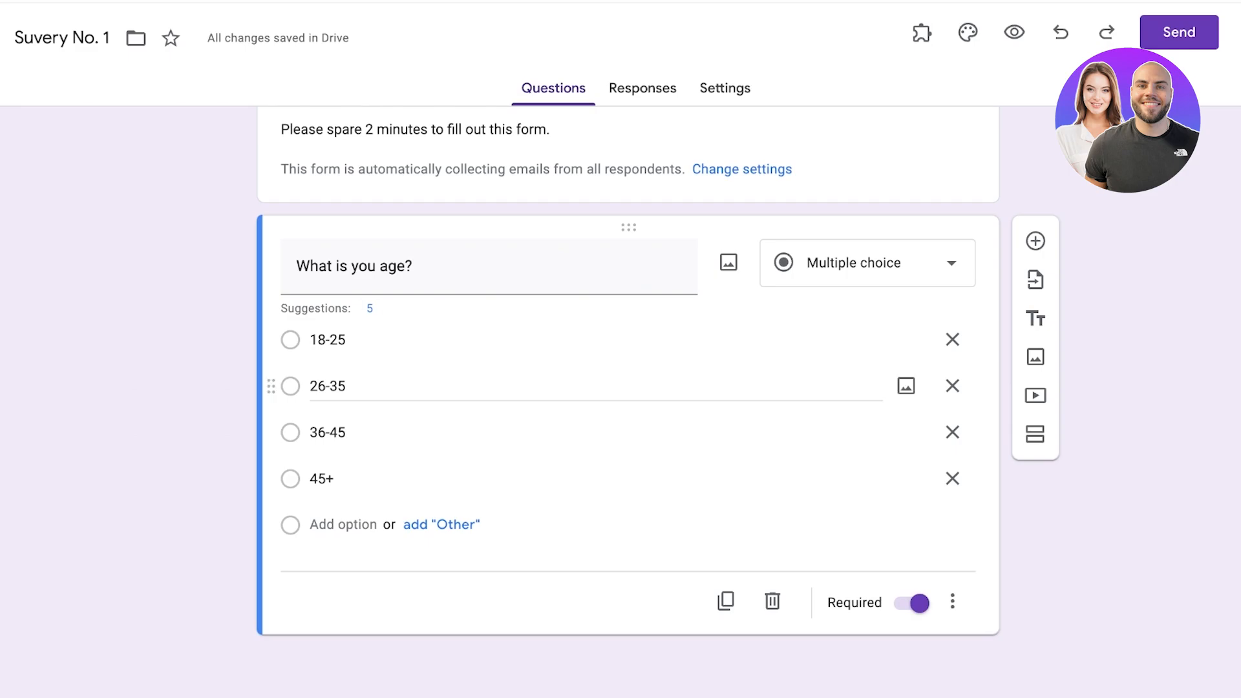
# Step: Enable answer-based section branching once more, check the destination choices of the 18-25 option, and disable the branching
pyautogui.click(952, 602)
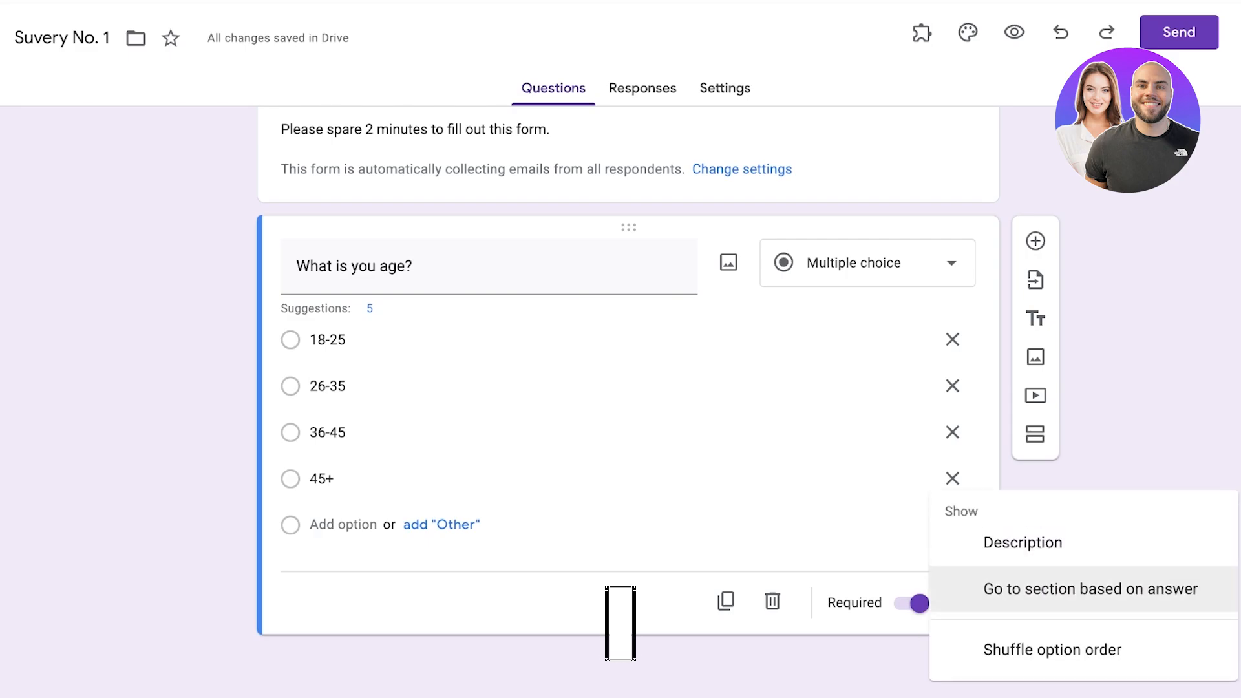
pyautogui.click(1091, 589)
pyautogui.click(853, 339)
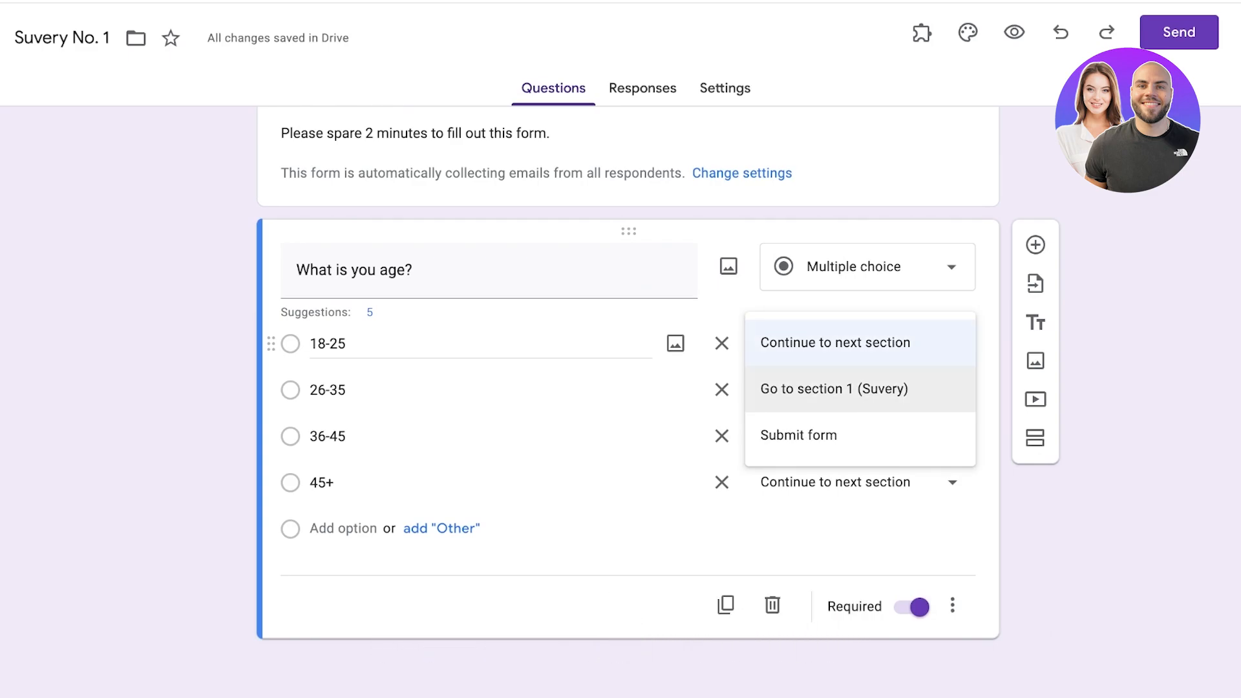
pyautogui.click(952, 605)
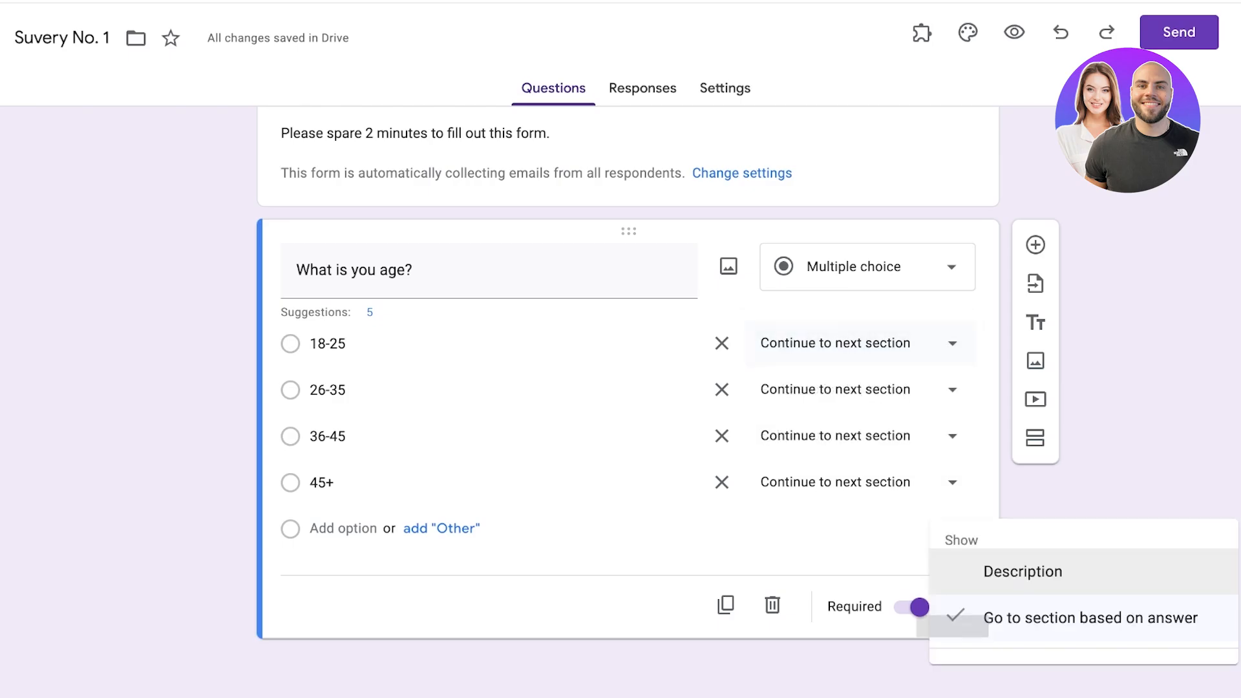
pyautogui.click(1090, 588)
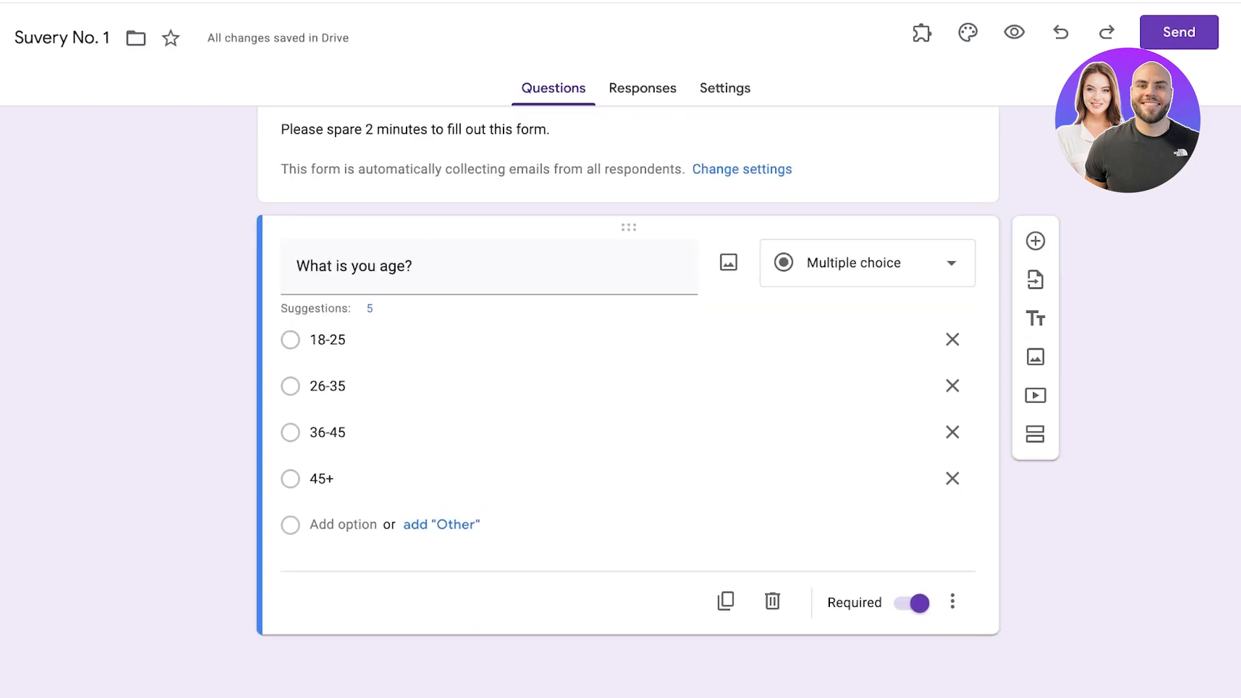
# Step: Add a second question below the age question and look through its available answer types
pyautogui.click(1035, 241)
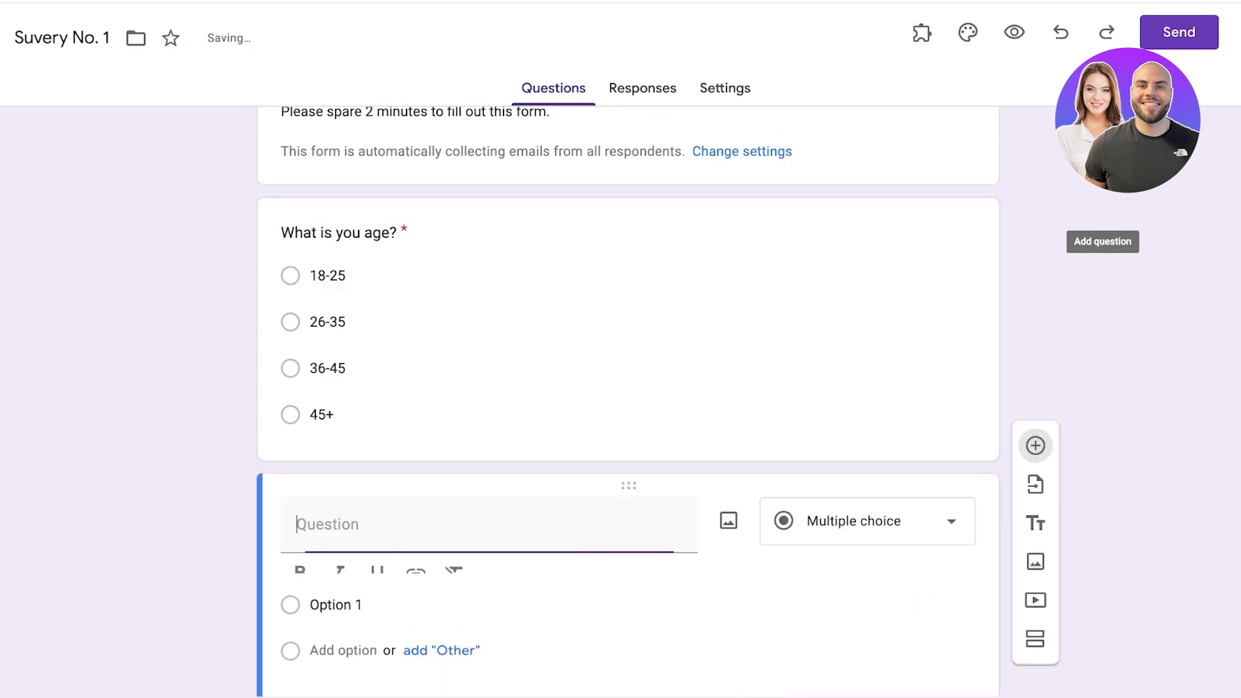
pyautogui.click(867, 386)
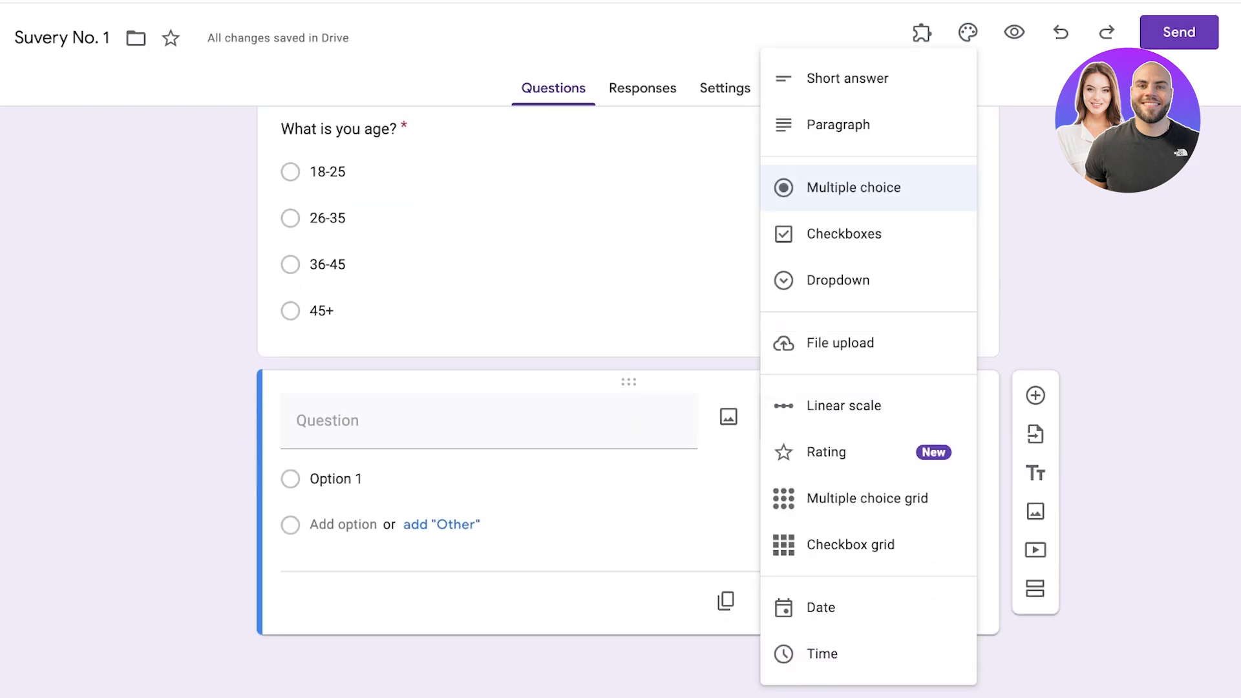
pyautogui.click(490, 414)
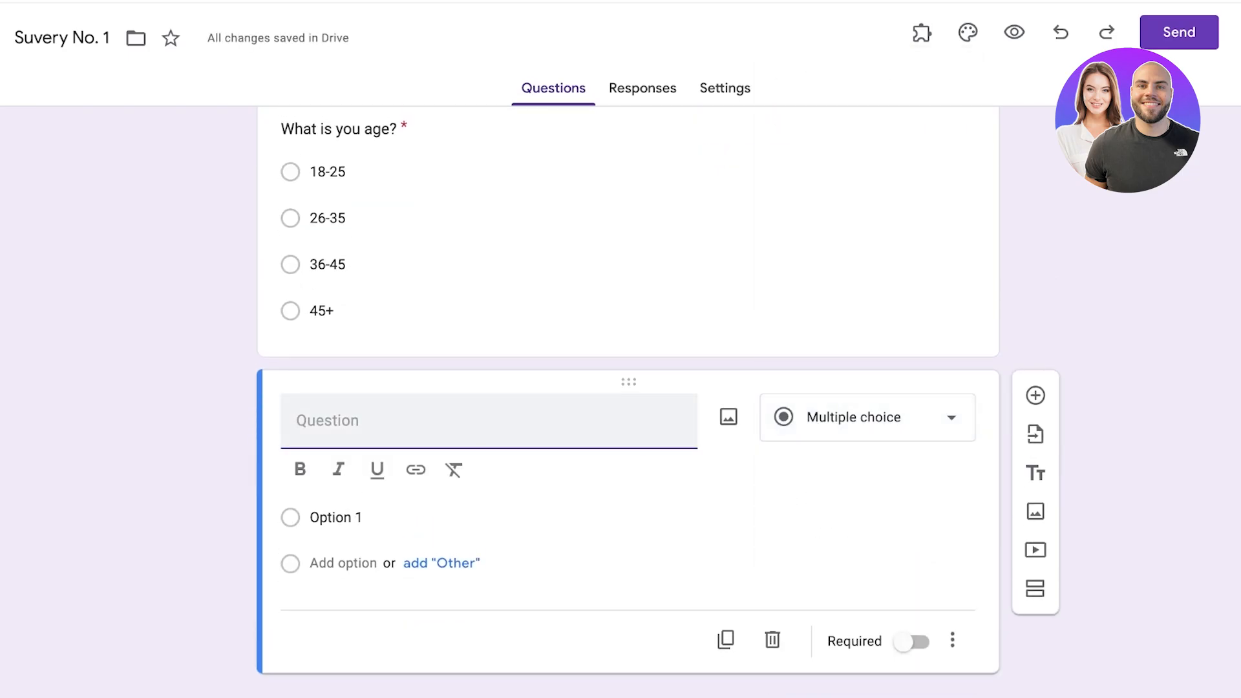
pyautogui.write('W')
pyautogui.press('BackSpace')
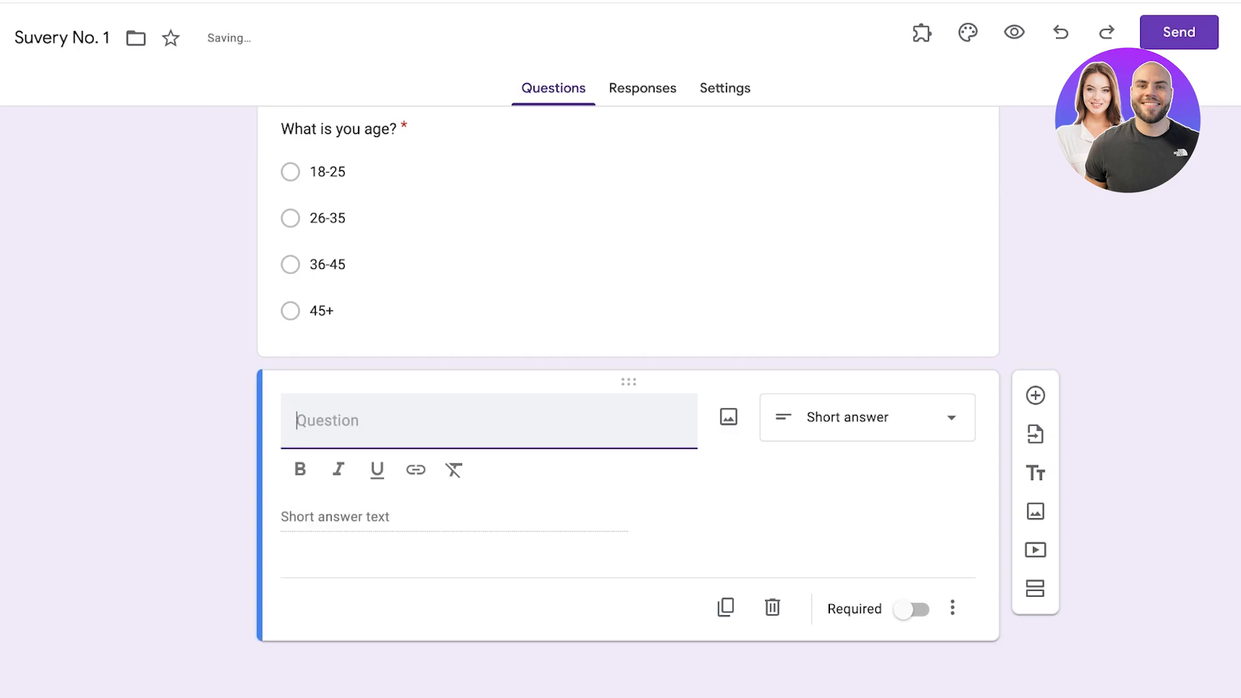
pyautogui.click(867, 417)
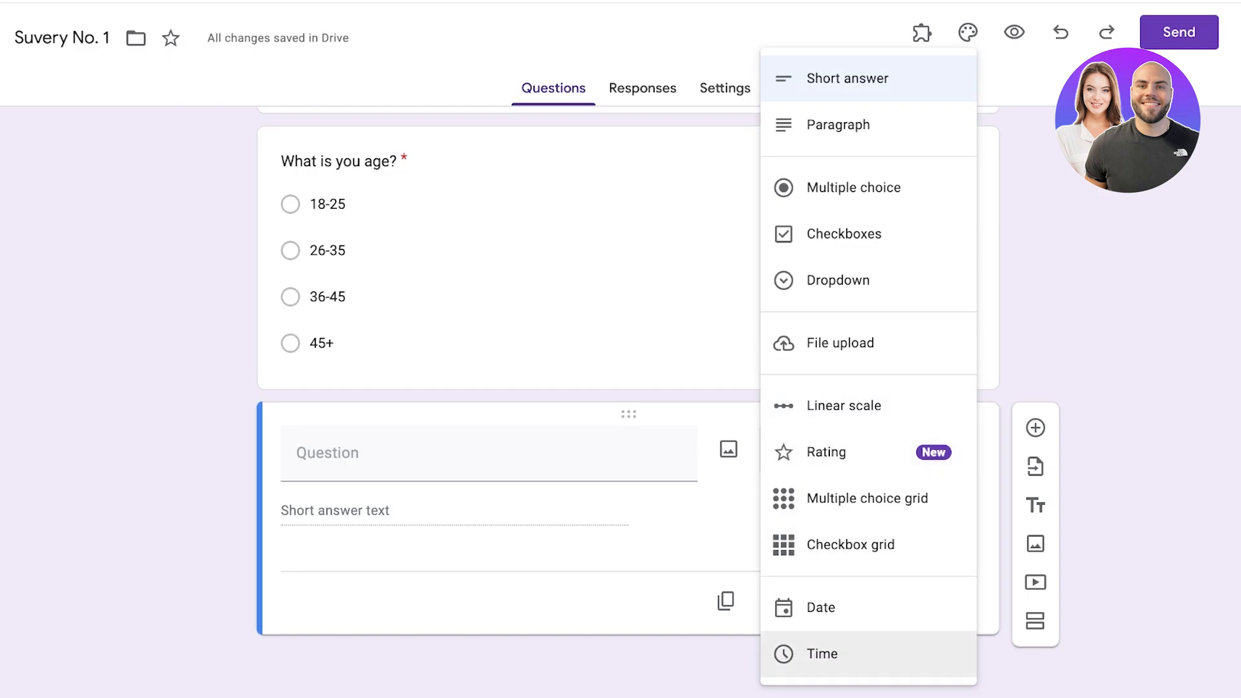
pyautogui.click(490, 453)
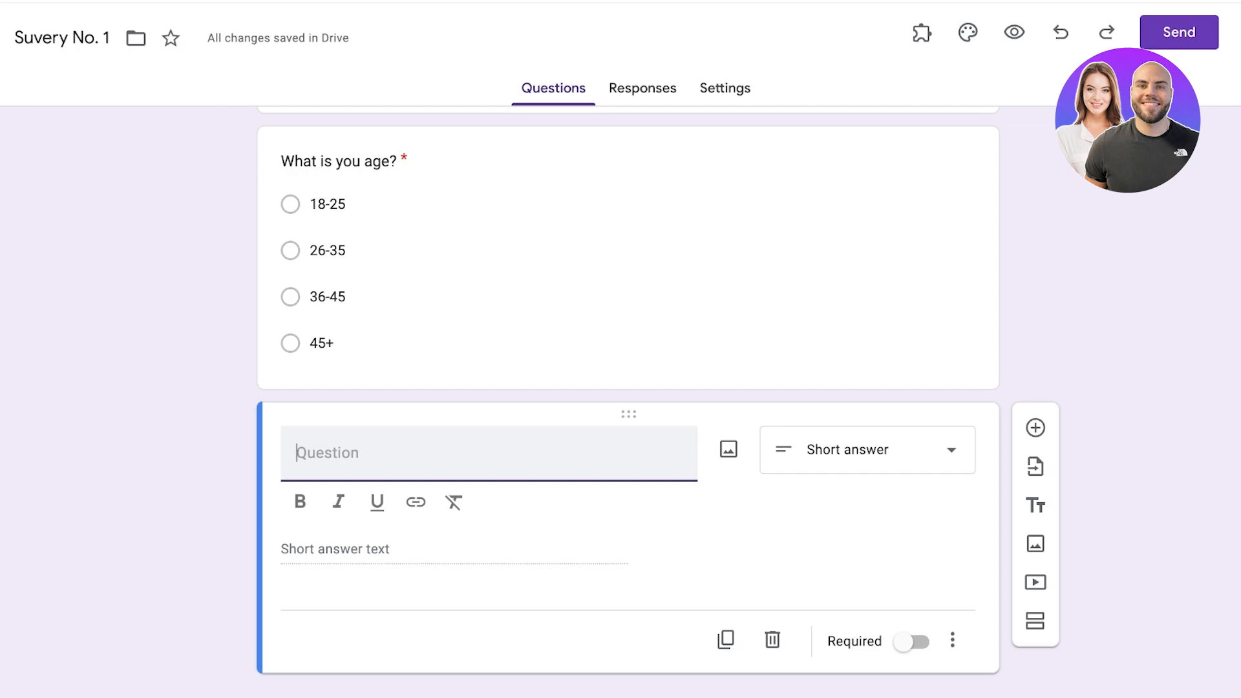
# Step: Enter "What time and date would you be available for participating in a simple experiment?" as the second question's text
pyautogui.write('What')
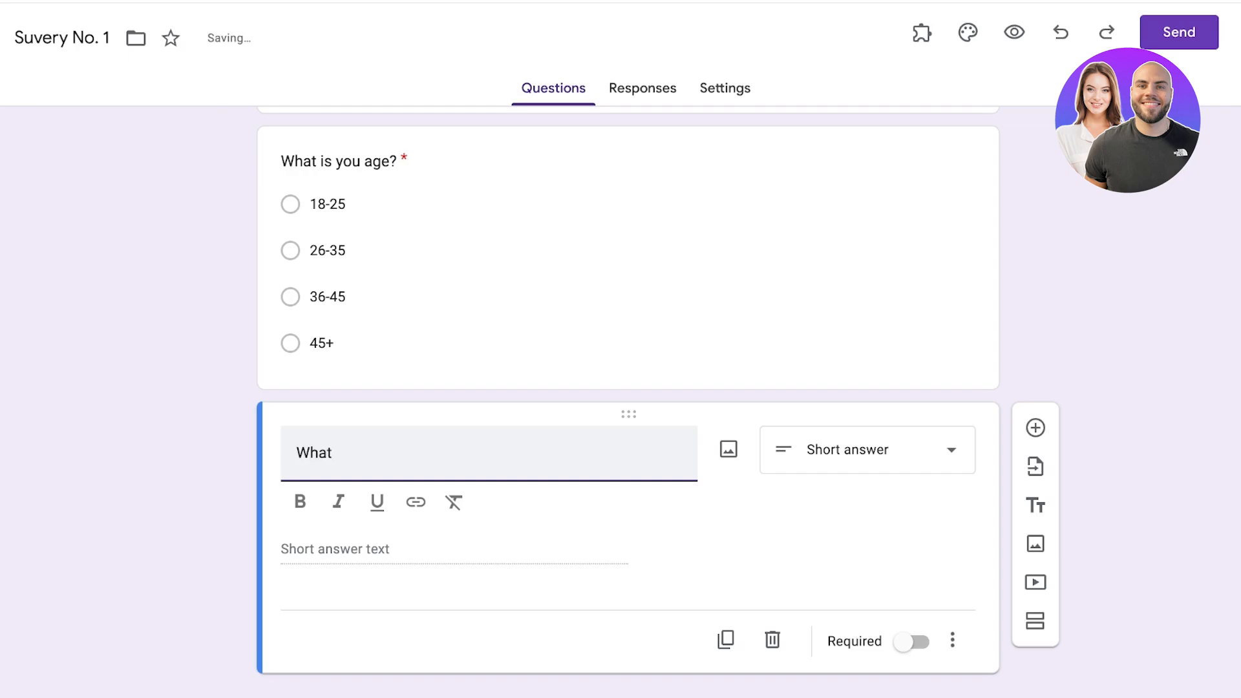
pyautogui.write(' time and date wo')
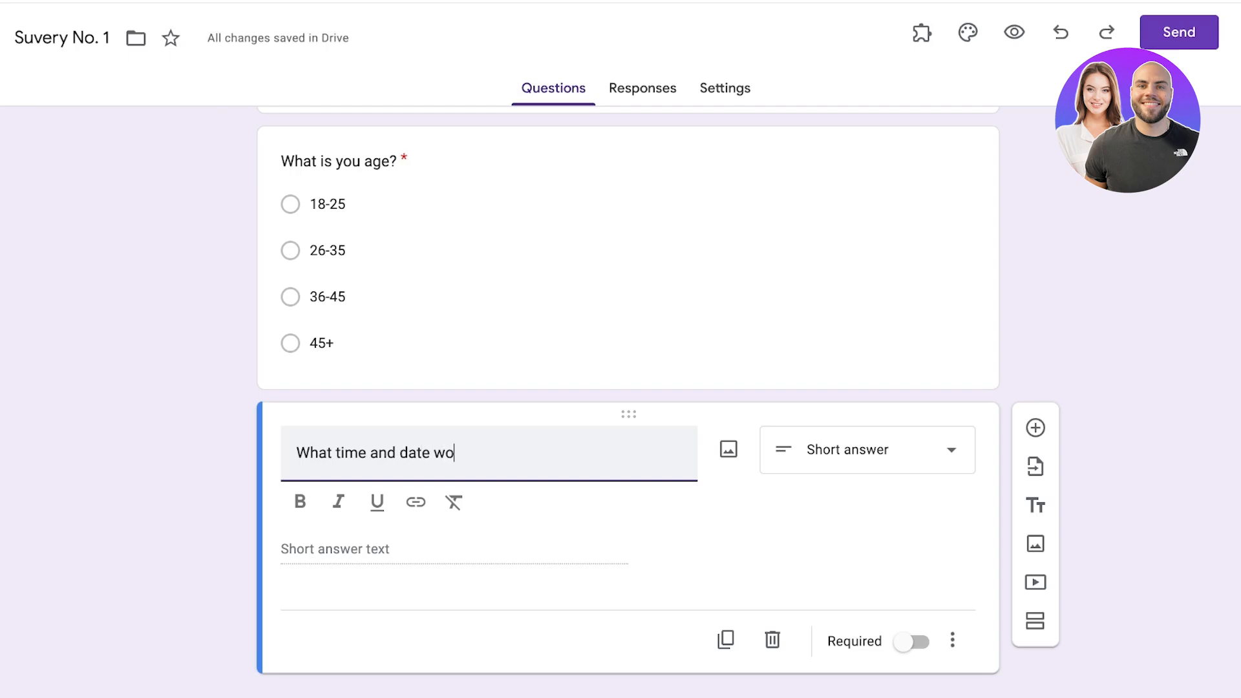
pyautogui.write('uld you be avaiable f')
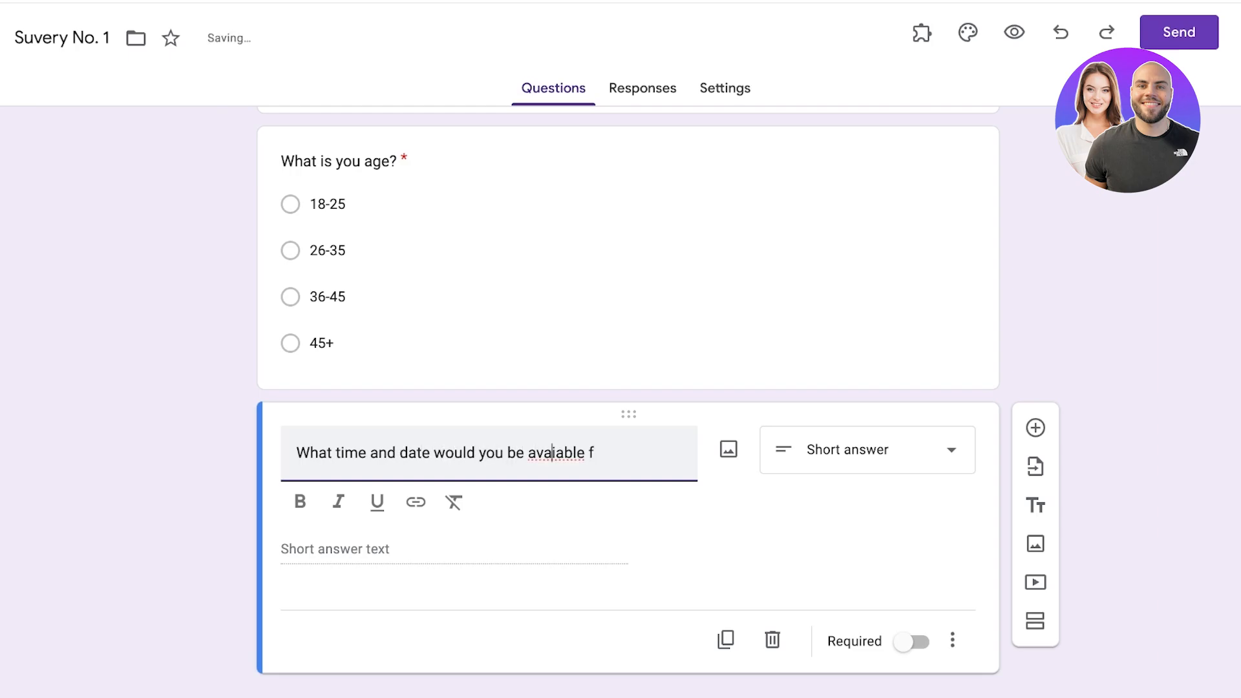
pyautogui.rightClick(554, 452)
pyautogui.click(576, 463)
pyautogui.click(599, 452)
pyautogui.write('or participating ')
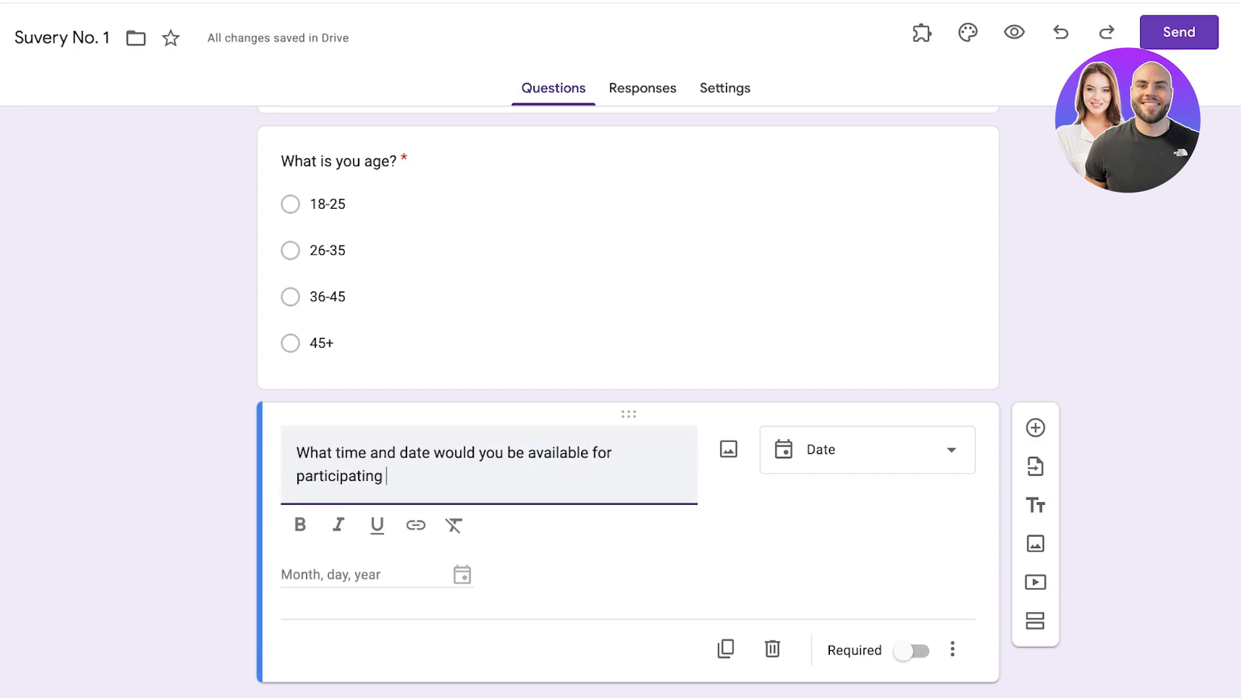
pyautogui.write('in a simple e')
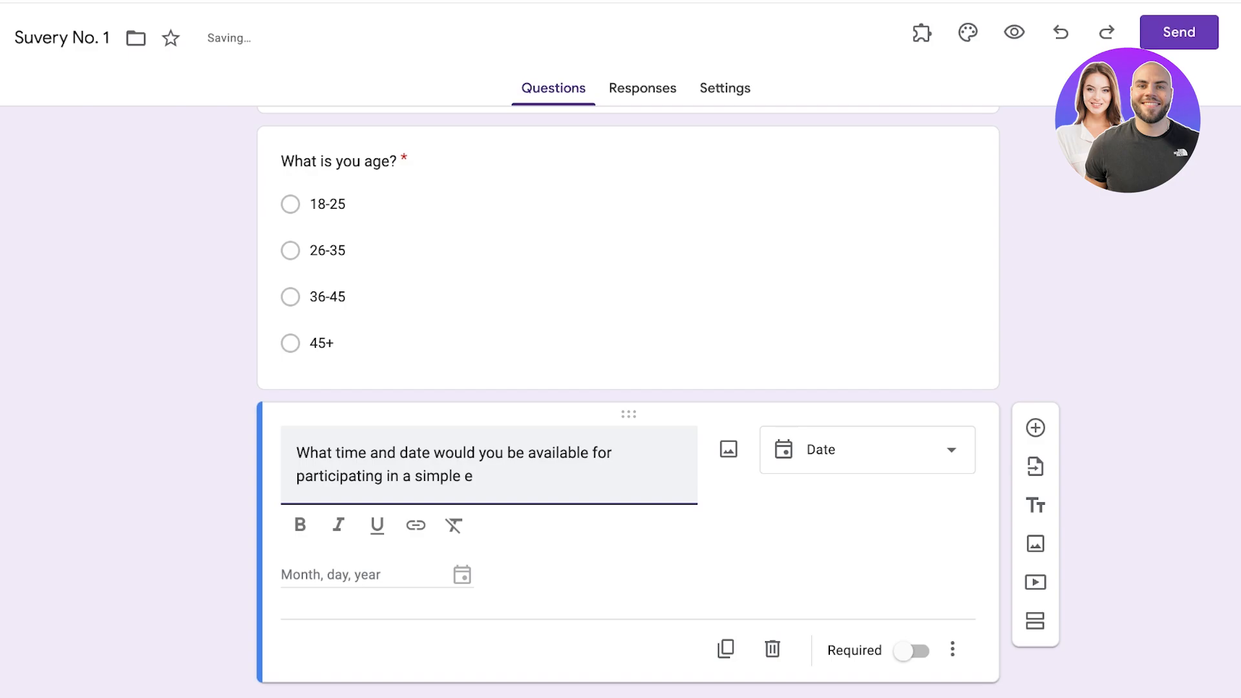
pyautogui.write('xperiment?')
pyautogui.click(808, 543)
# Step: Try the Time answer type on the second question and switch it back to Date
pyautogui.click(867, 450)
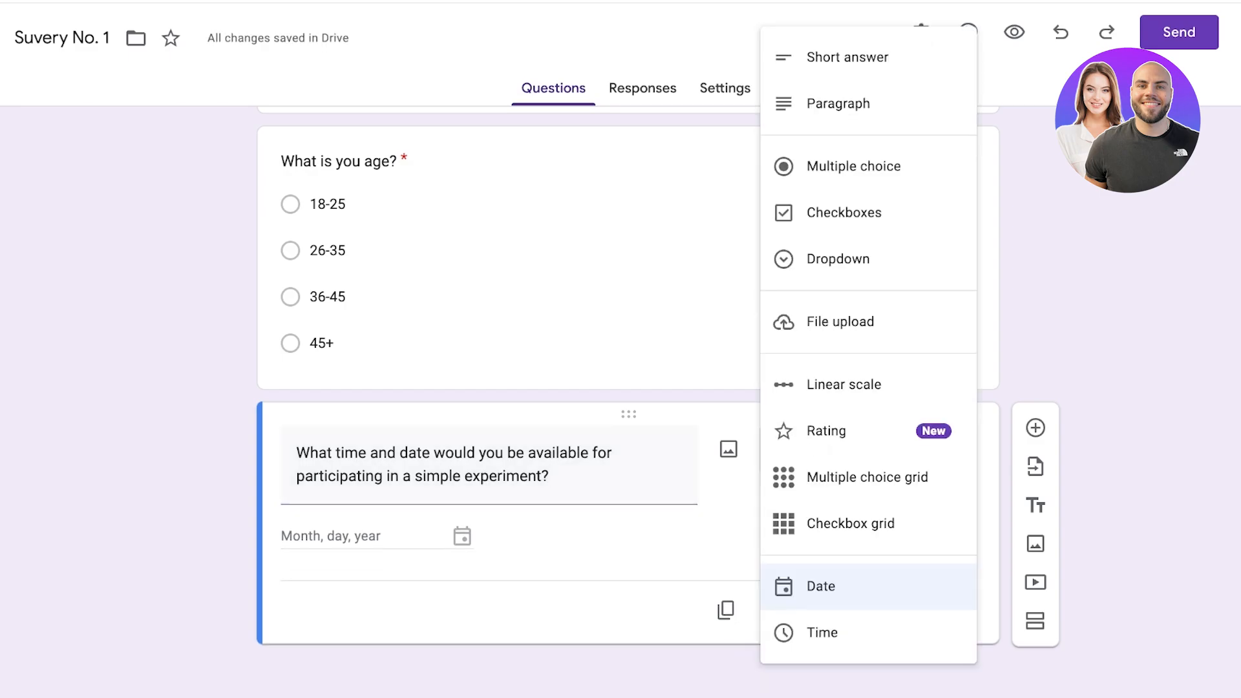
pyautogui.click(822, 633)
pyautogui.click(868, 449)
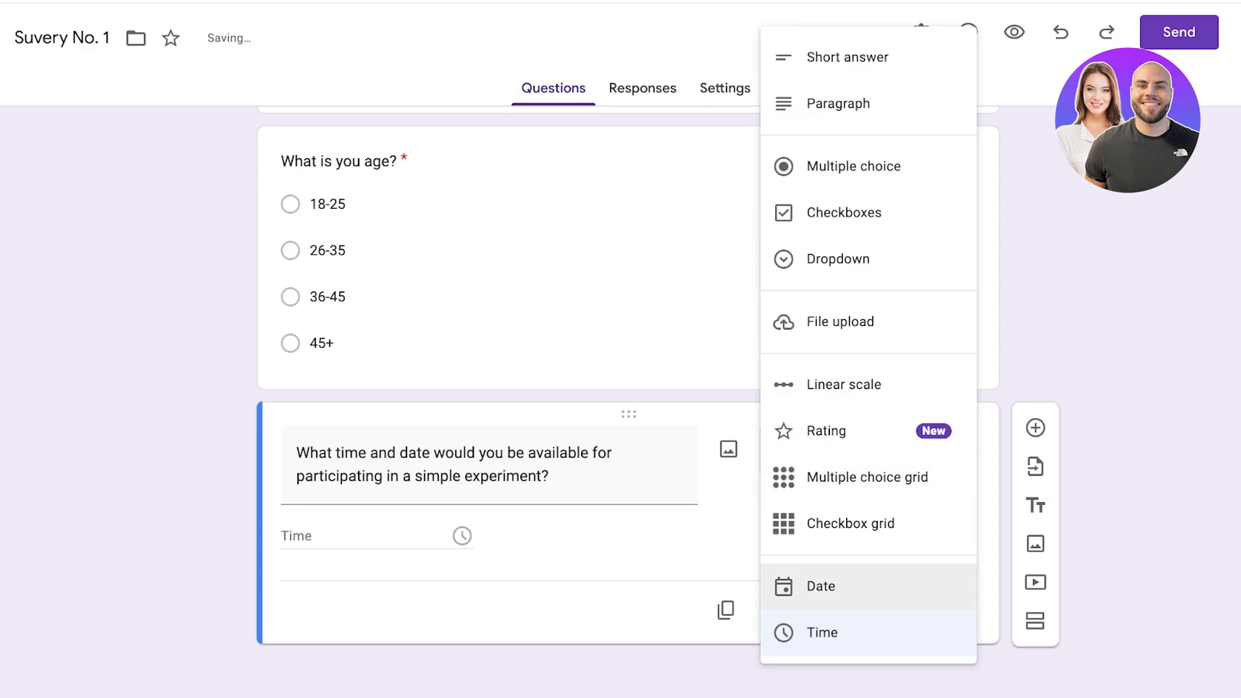
pyautogui.click(834, 586)
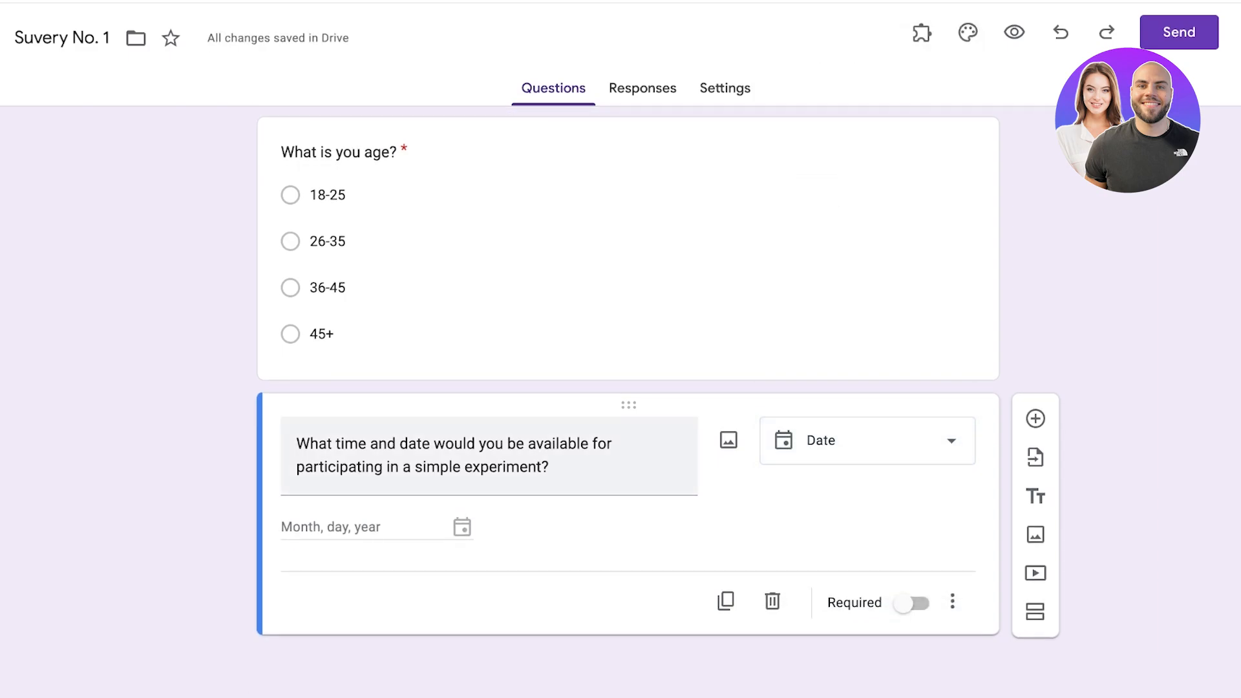
# Step: Remove "time and" from the second question so it asks only "What date would you be available", and make it required
pyautogui.click(341, 444)
pyautogui.click(341, 445)
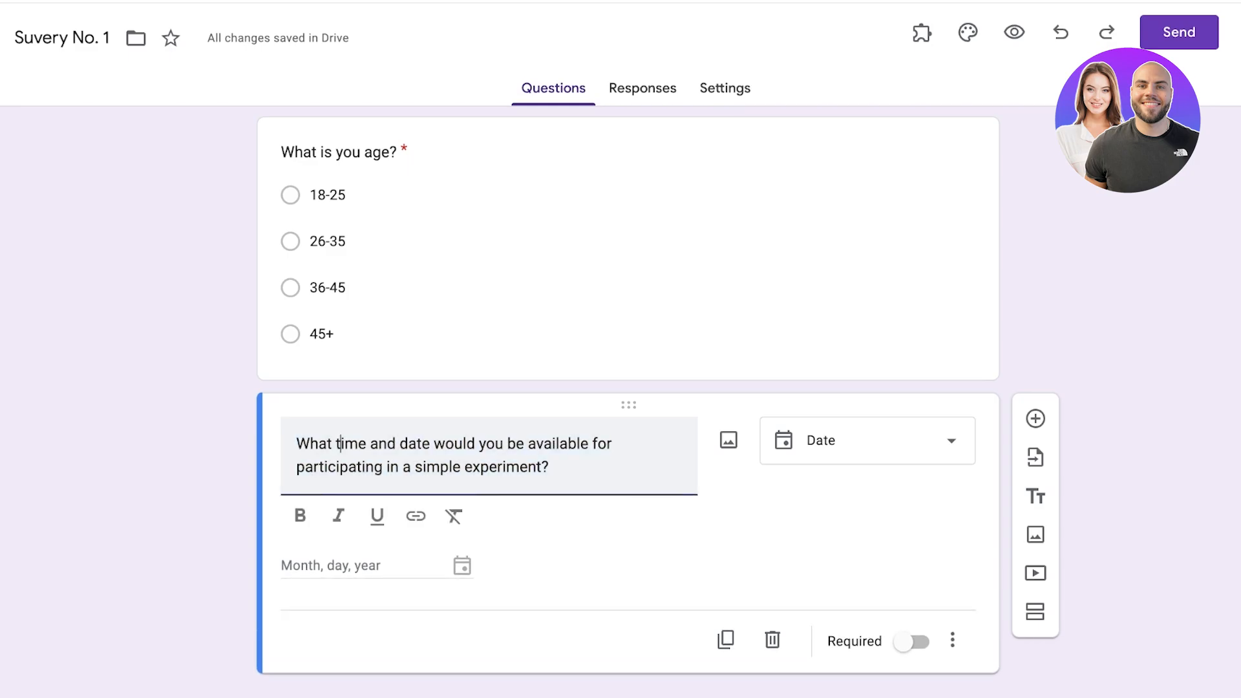
pyautogui.moveTo(336, 445); pyautogui.dragTo(400, 445)
pyautogui.press('BackSpace')
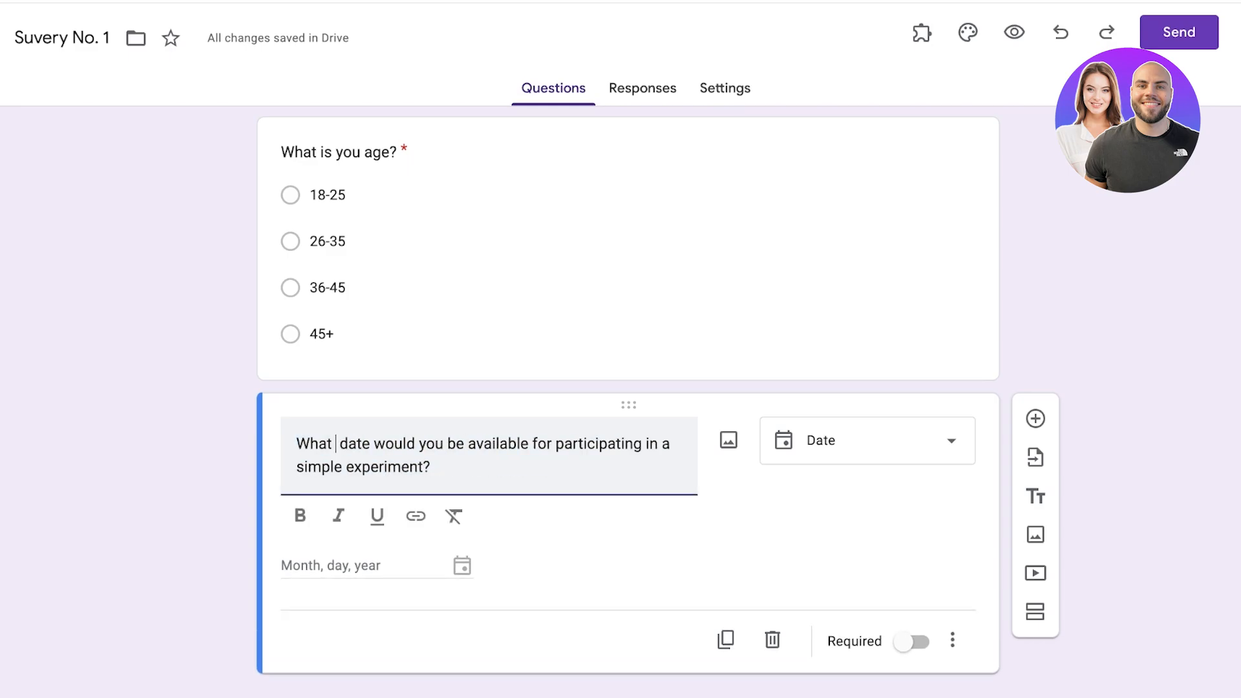
pyautogui.click(582, 548)
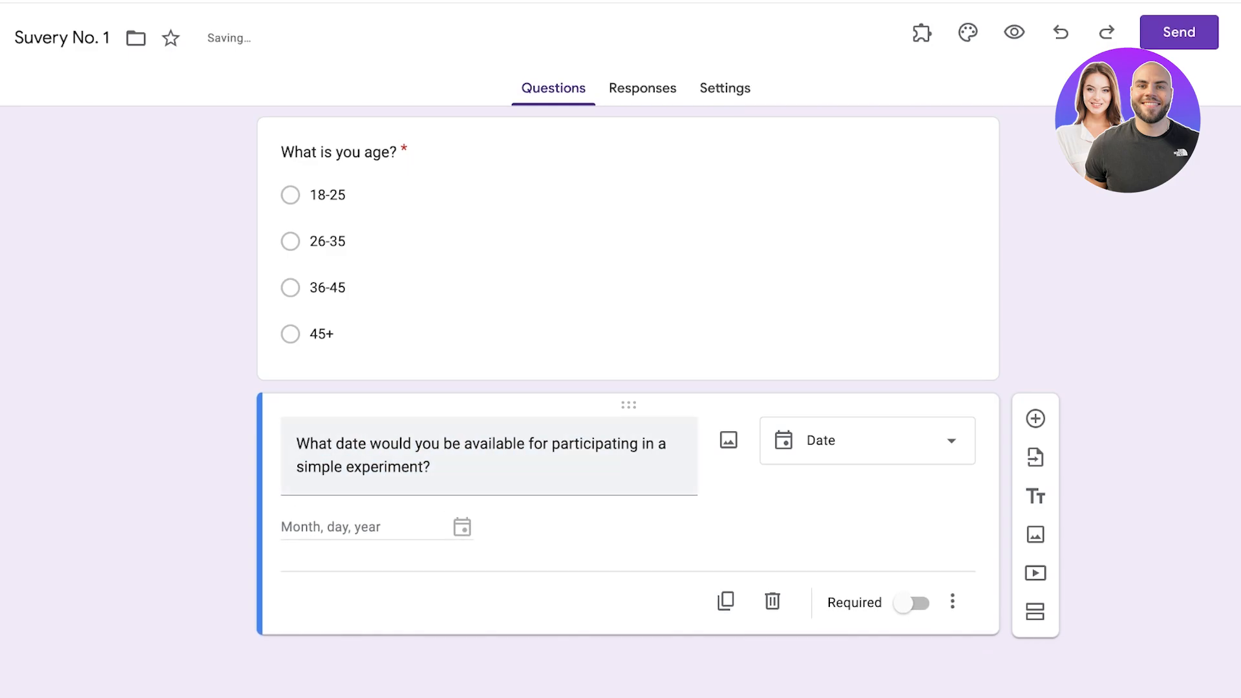
pyautogui.click(911, 603)
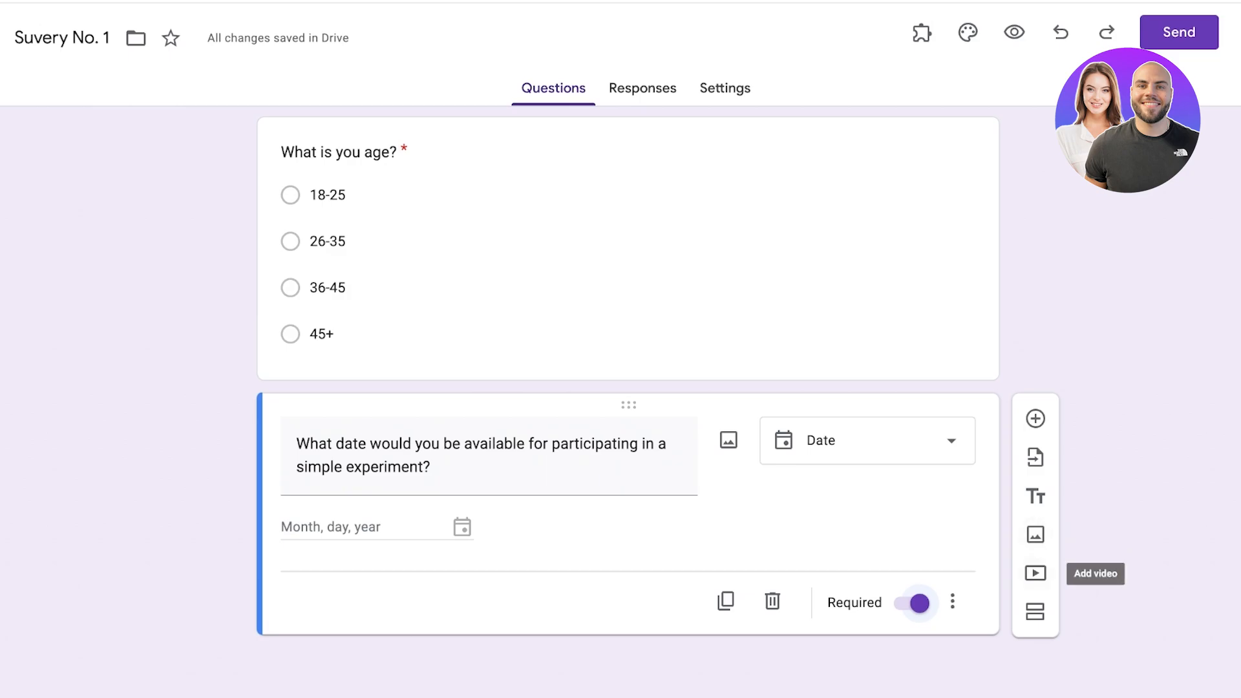
# Step: Add a new section after the date question and title it "Quality of Life"
pyautogui.scroll(2, 776, 452)
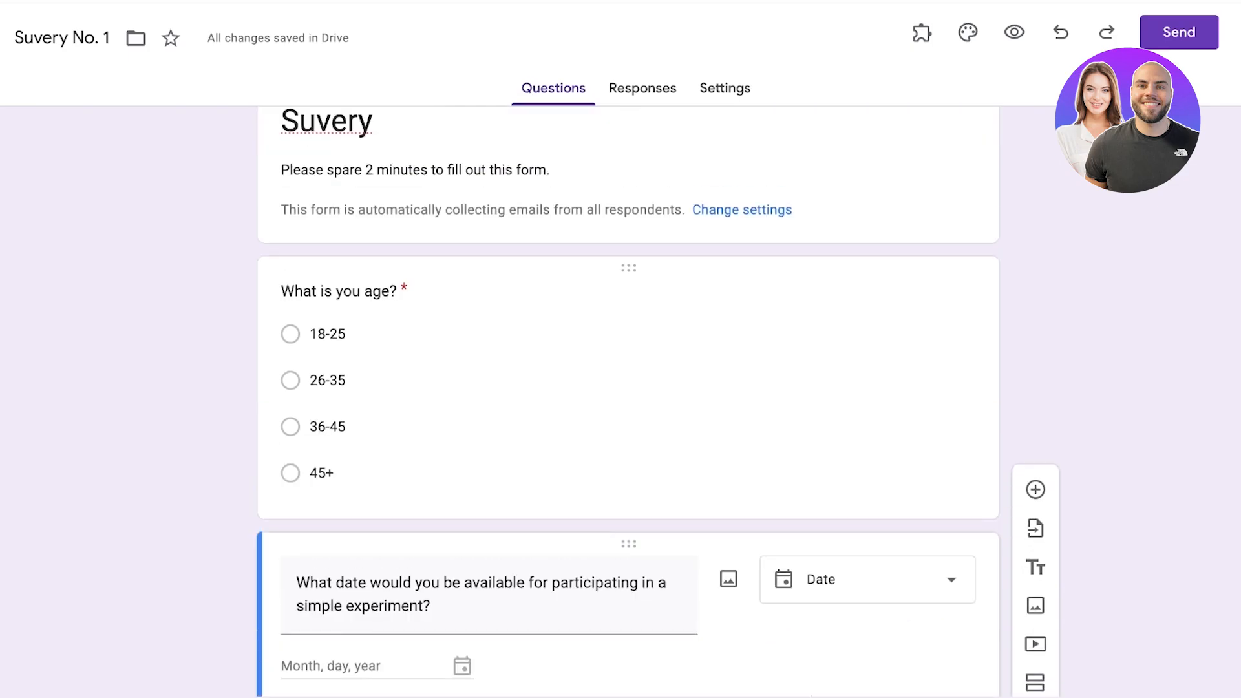
pyautogui.scroll(-2, 776, 453)
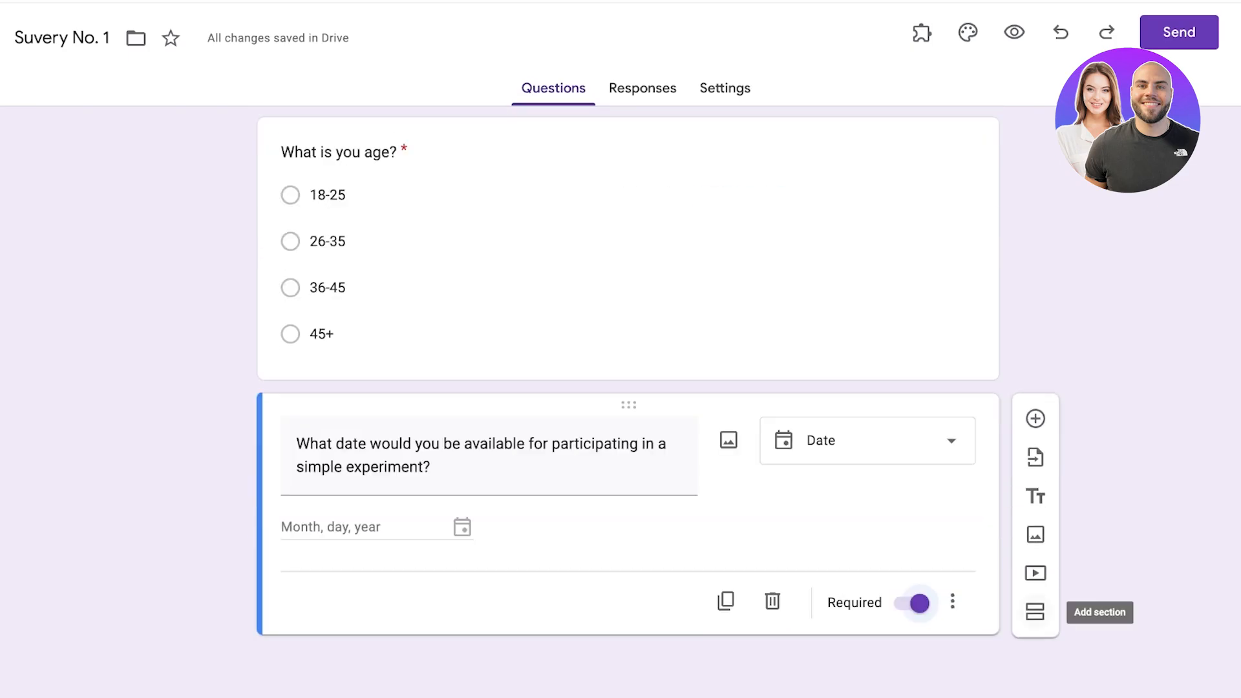
pyautogui.click(1036, 612)
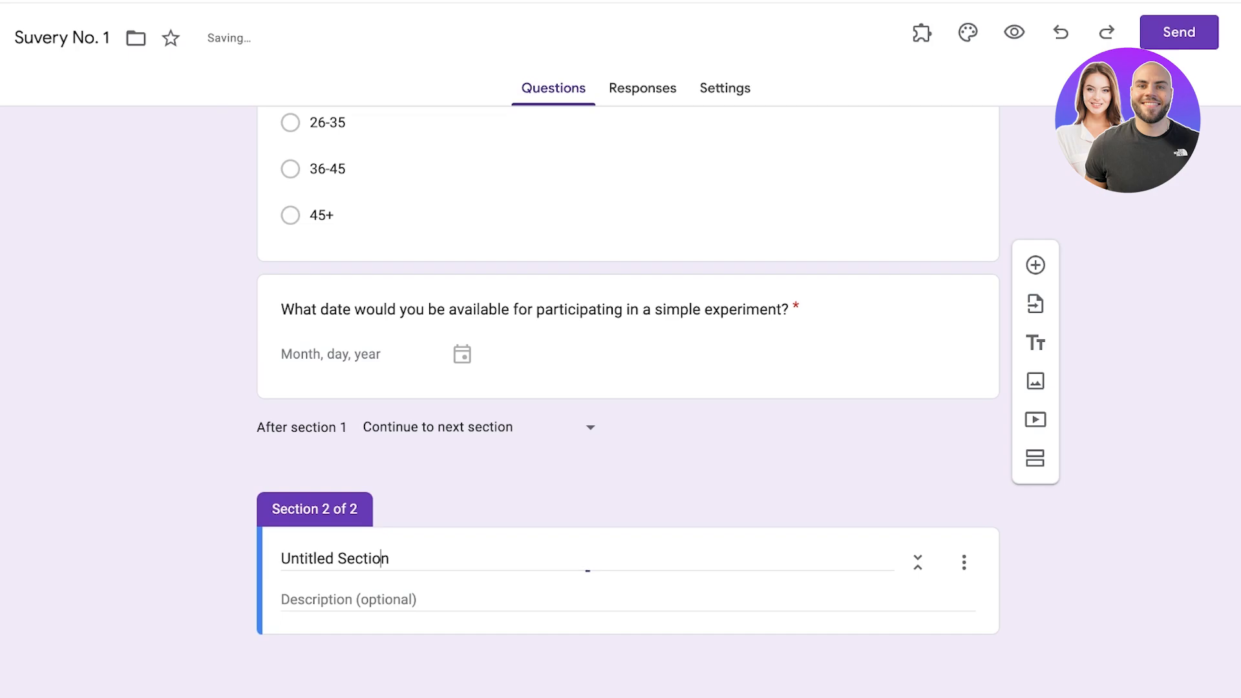
pyautogui.write('Quality of ')
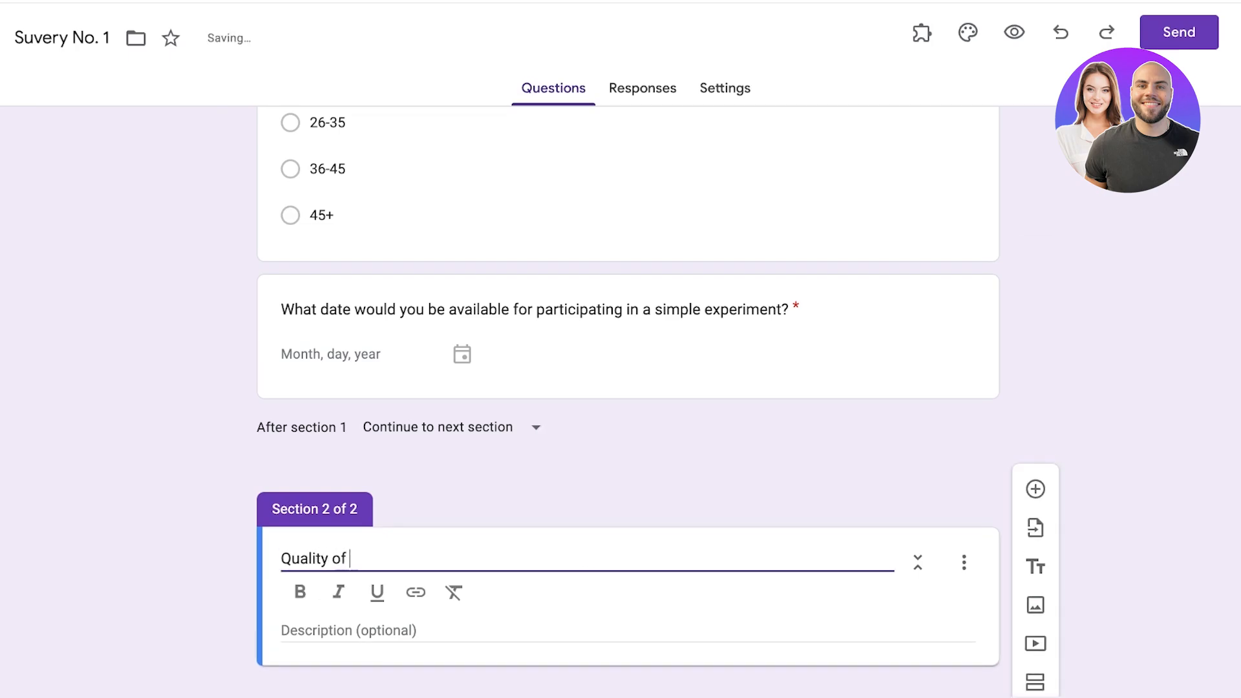
pyautogui.write('Life')
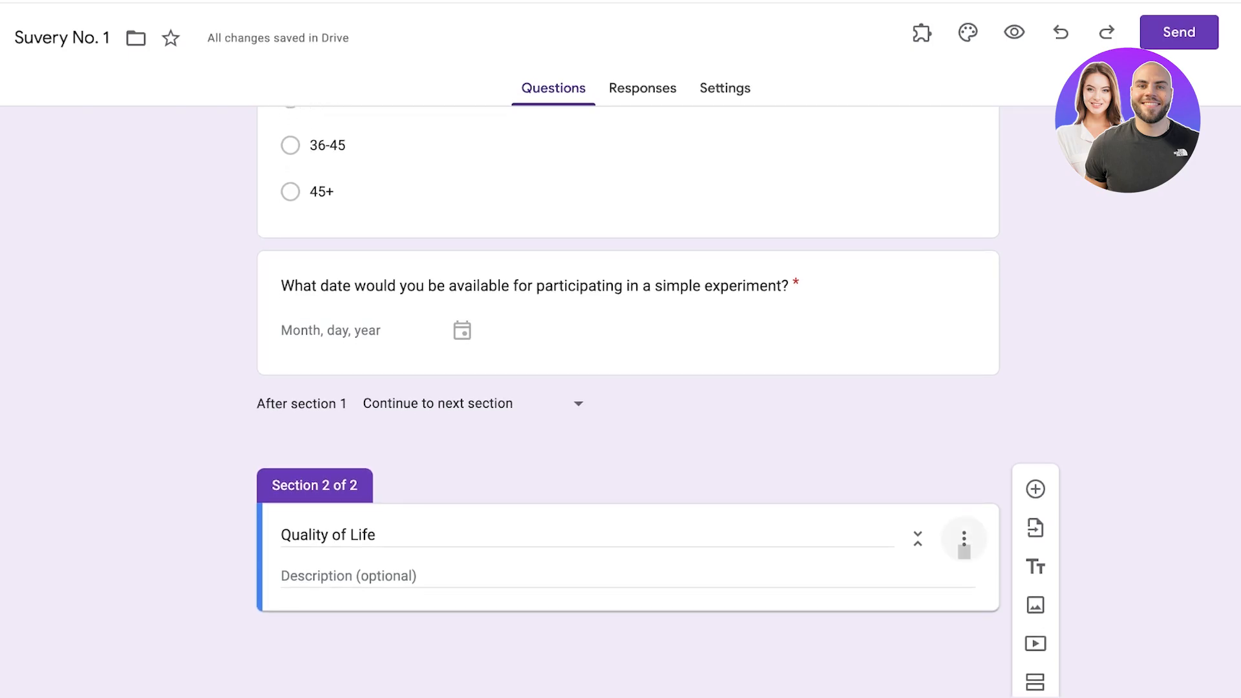
# Step: Add a question to the Quality of Life section with the text "How satisfied are you with you current job?"
pyautogui.click(1036, 489)
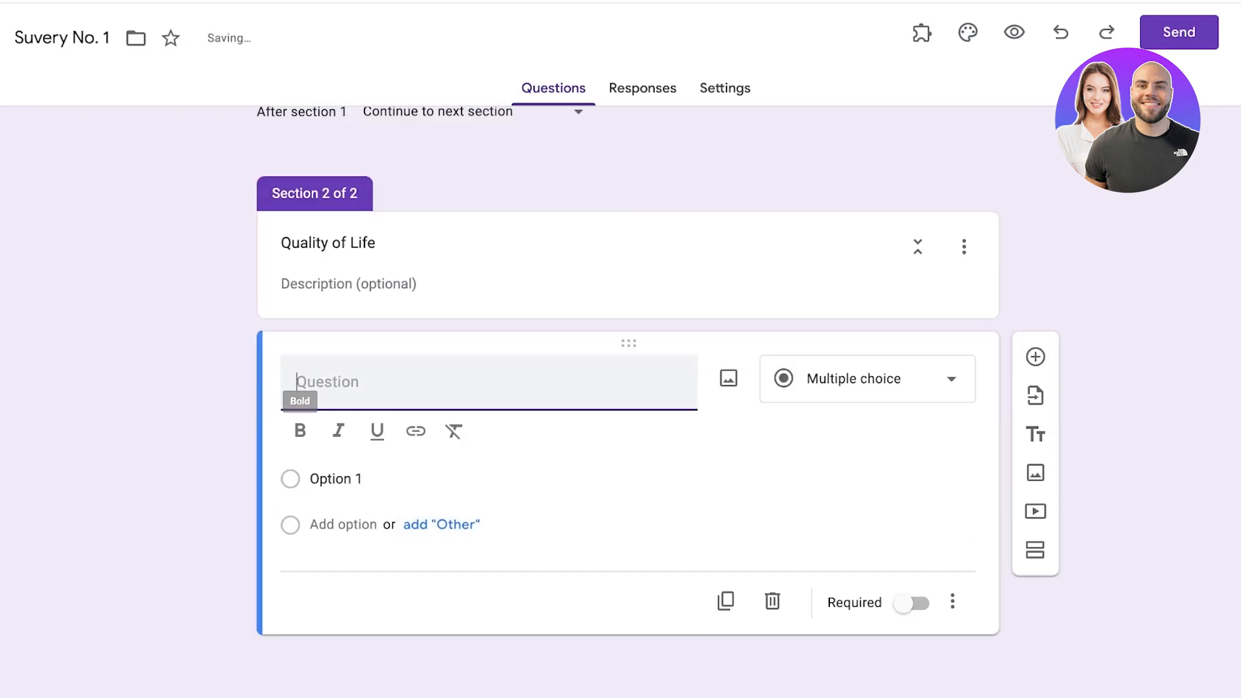
pyautogui.write('How woulf')
pyautogui.press('BackSpace')
pyautogui.press('BackSpace')
pyautogui.write('d ')
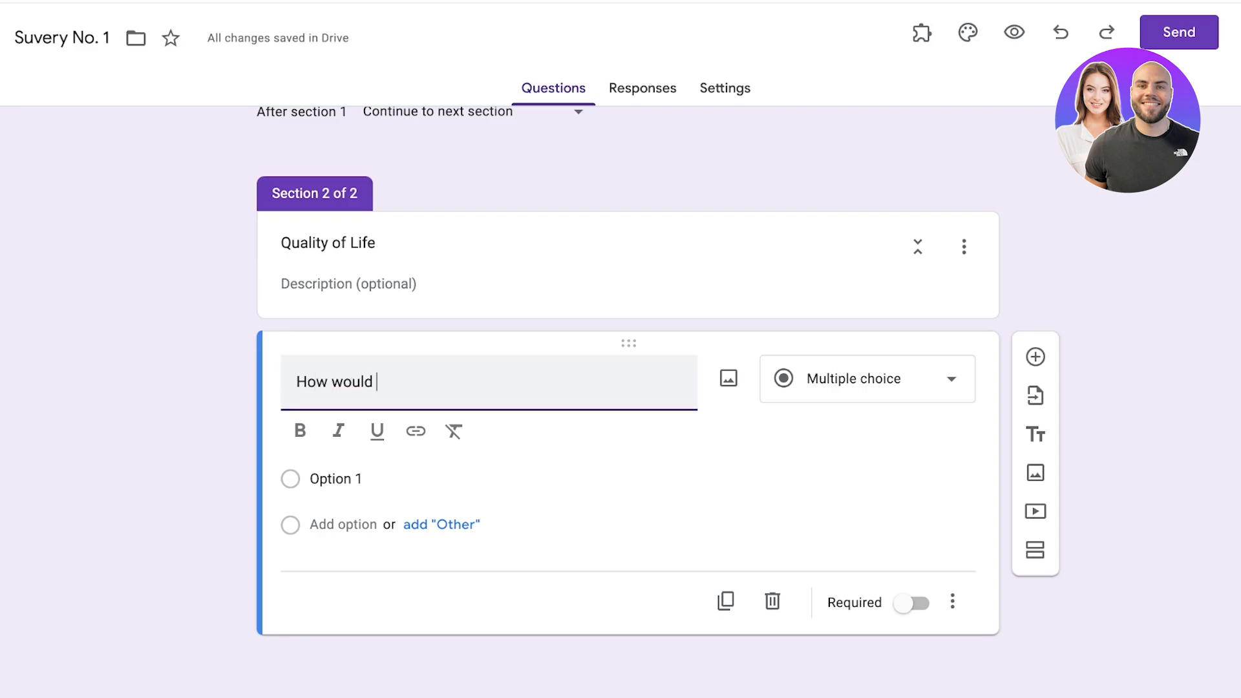
pyautogui.write('you describe yo')
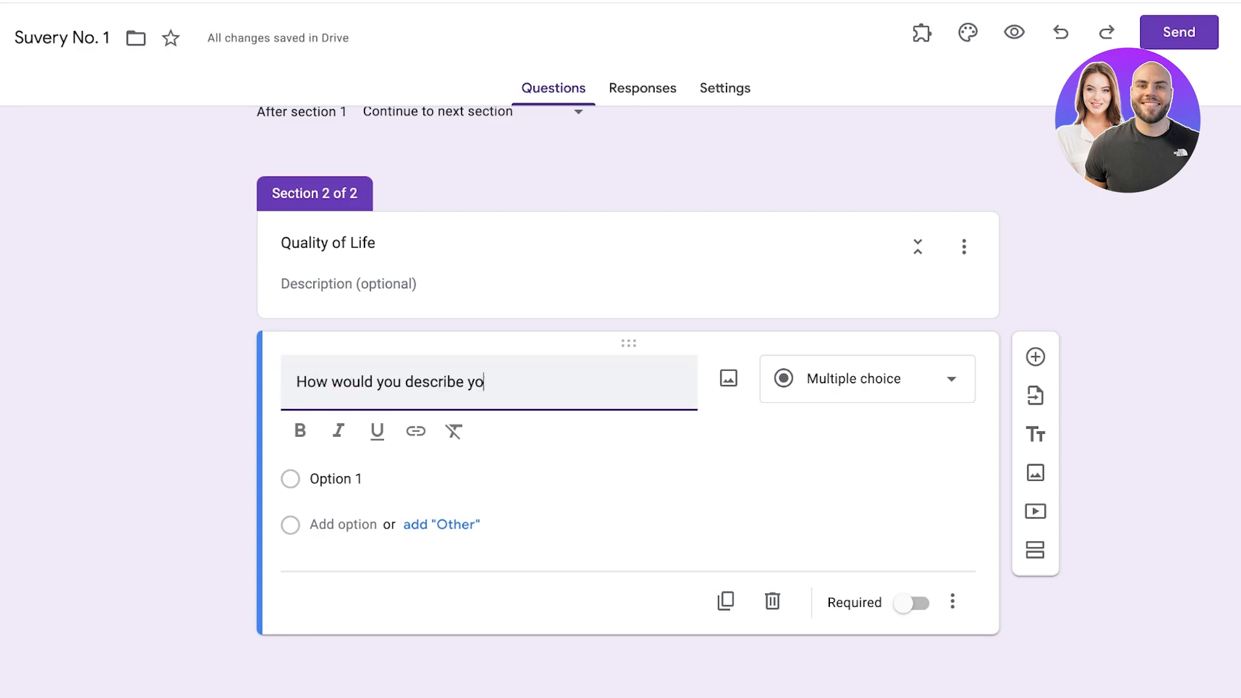
pyautogui.hotkey('ctrl', 'BackSpace')
pyautogui.hotkey('ctrl', 'BackSpace')
pyautogui.hotkey('ctrl', 'BackSpace')
pyautogui.hotkey('ctrl', 'BackSpace')
pyautogui.write('sati')
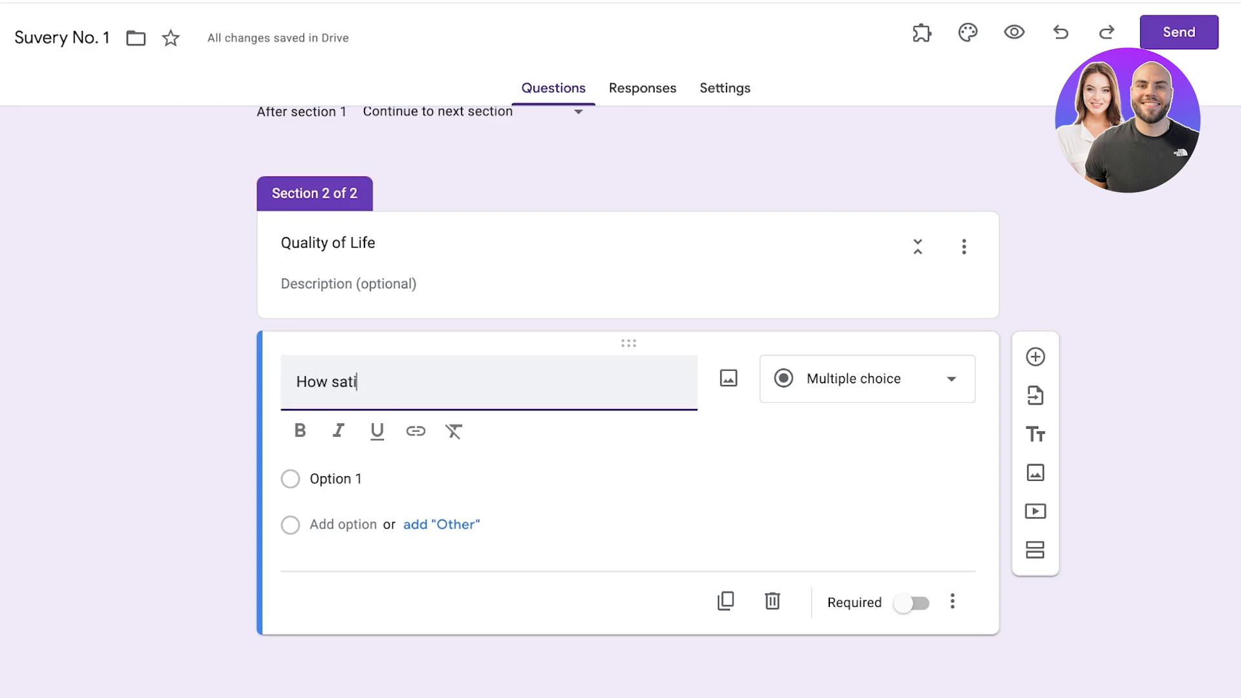
pyautogui.write('sfied are you with you c')
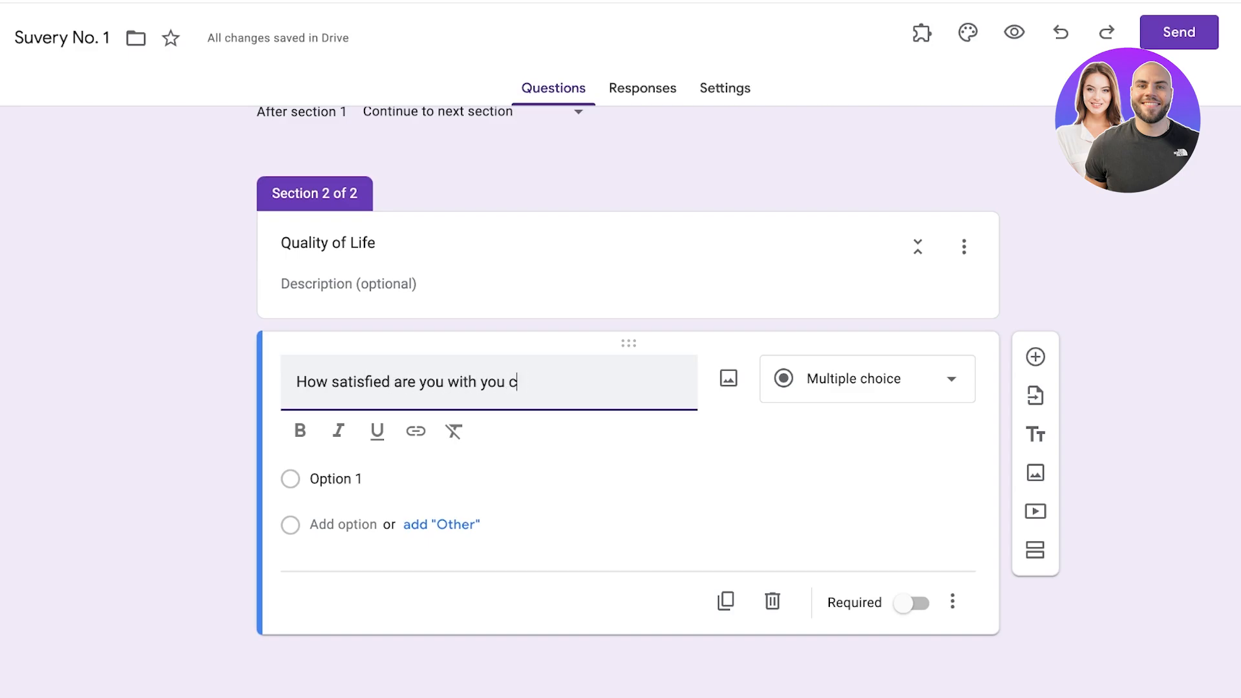
pyautogui.write('urrent job?')
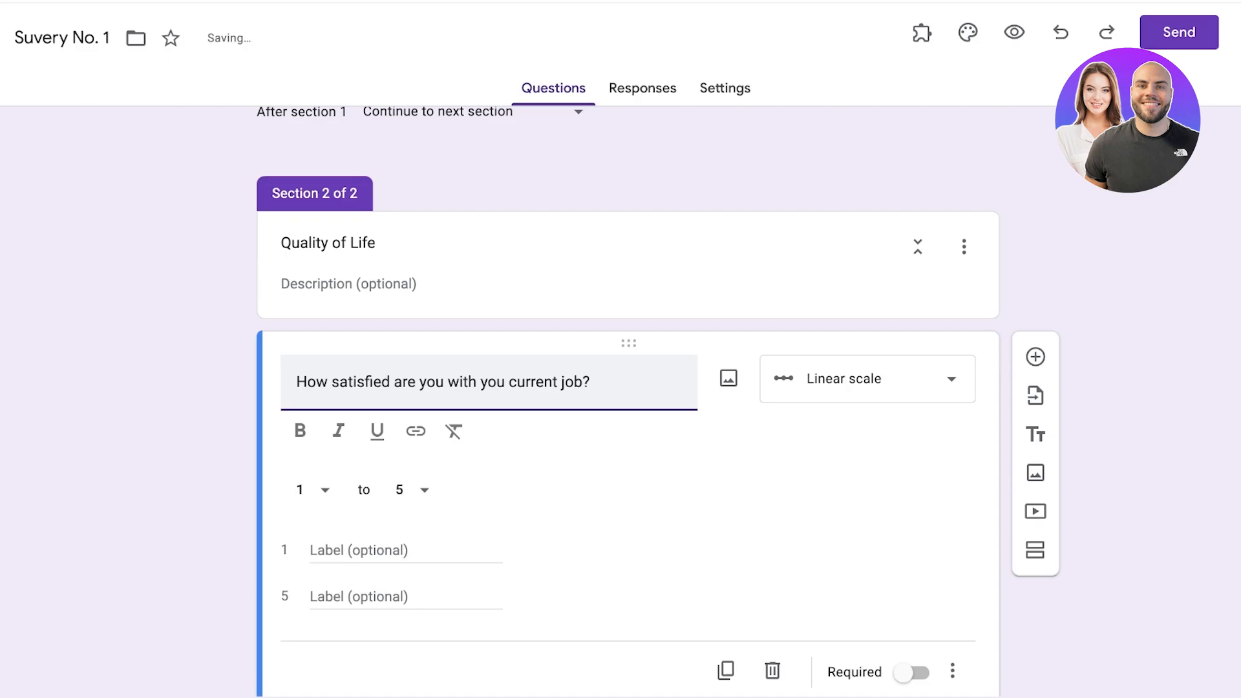
# Step: Check the job question's answer type and the start and end values available for its linear scale
pyautogui.click(857, 379)
pyautogui.click(848, 378)
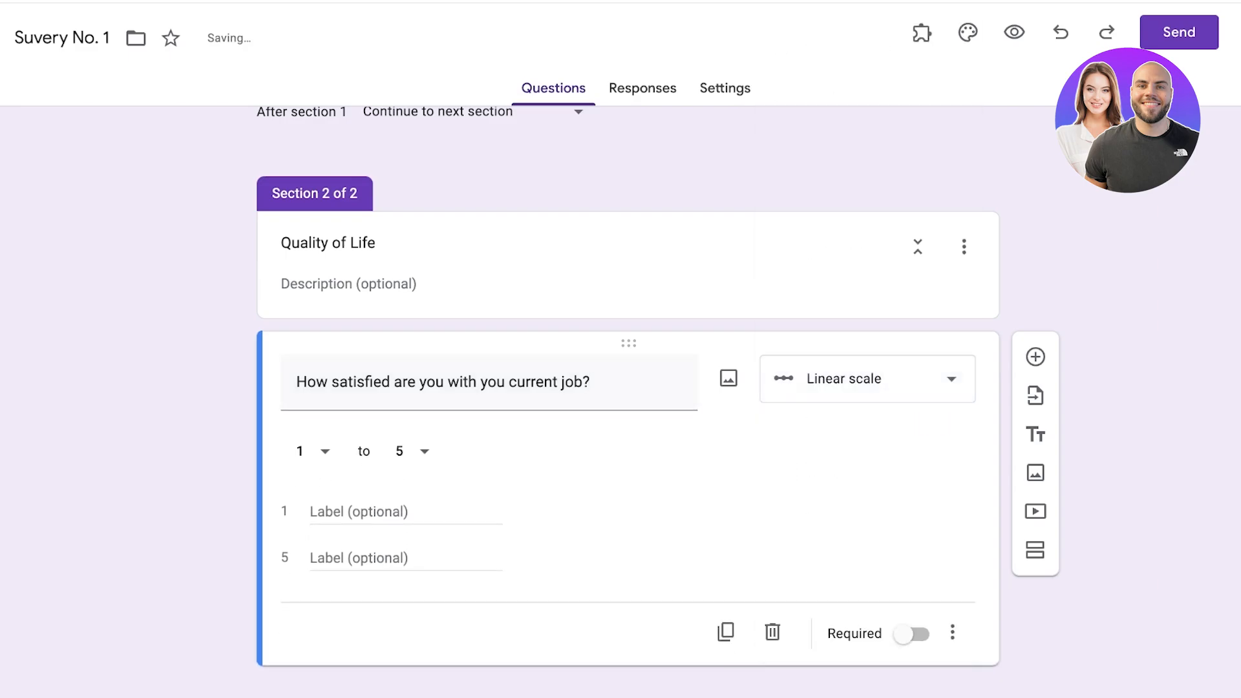
pyautogui.click(315, 451)
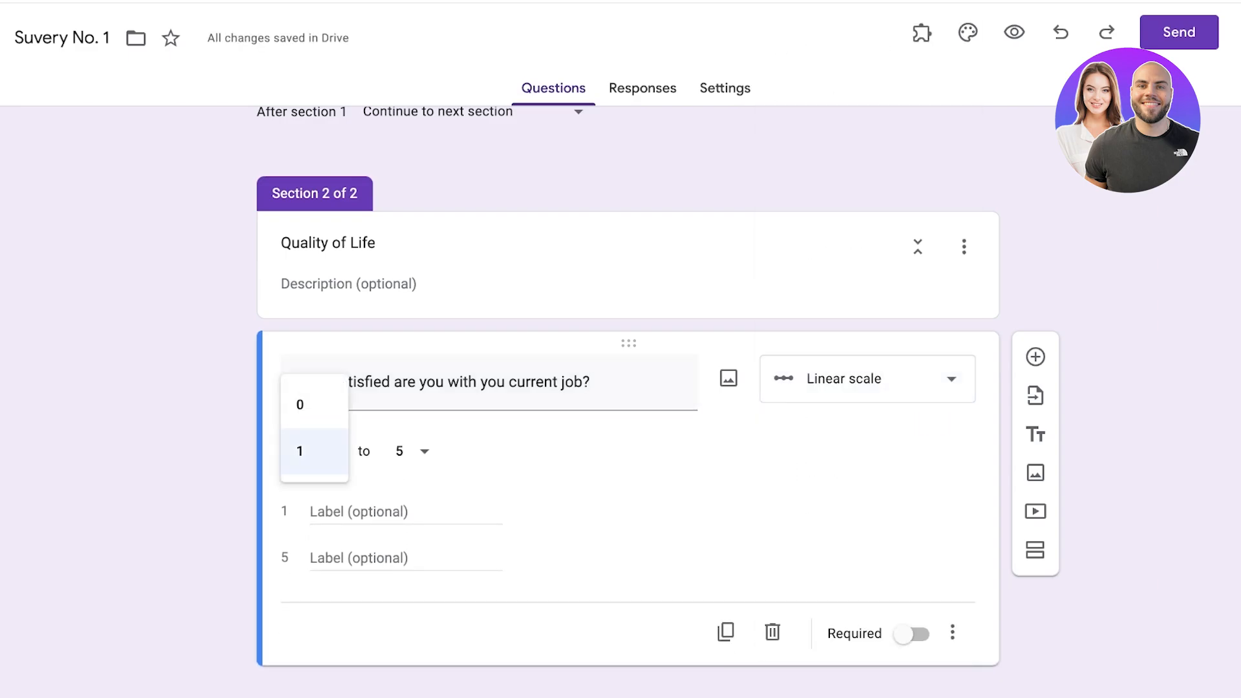
pyautogui.click(408, 451)
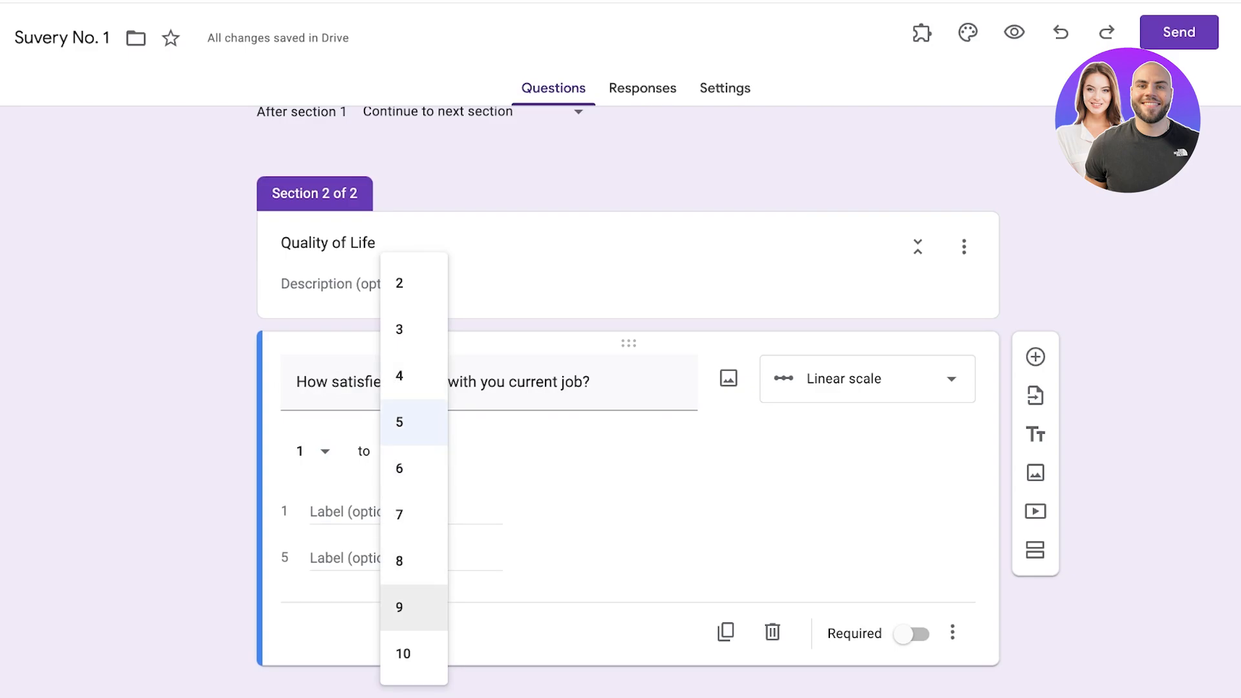
pyautogui.press('Escape')
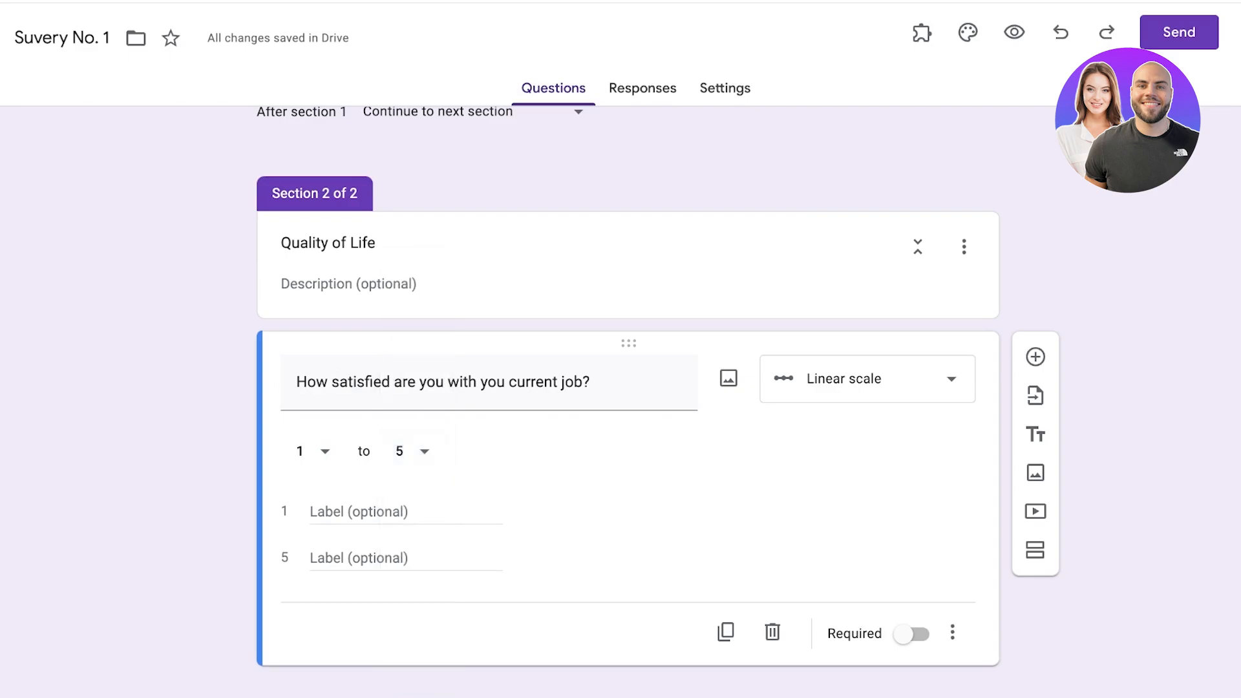
# Step: Label scale value 1 "Very Dissatisfied" and value 5 "Very Satisfied", and make the job question required
pyautogui.click(388, 511)
pyautogui.write('Very Dissatisfied')
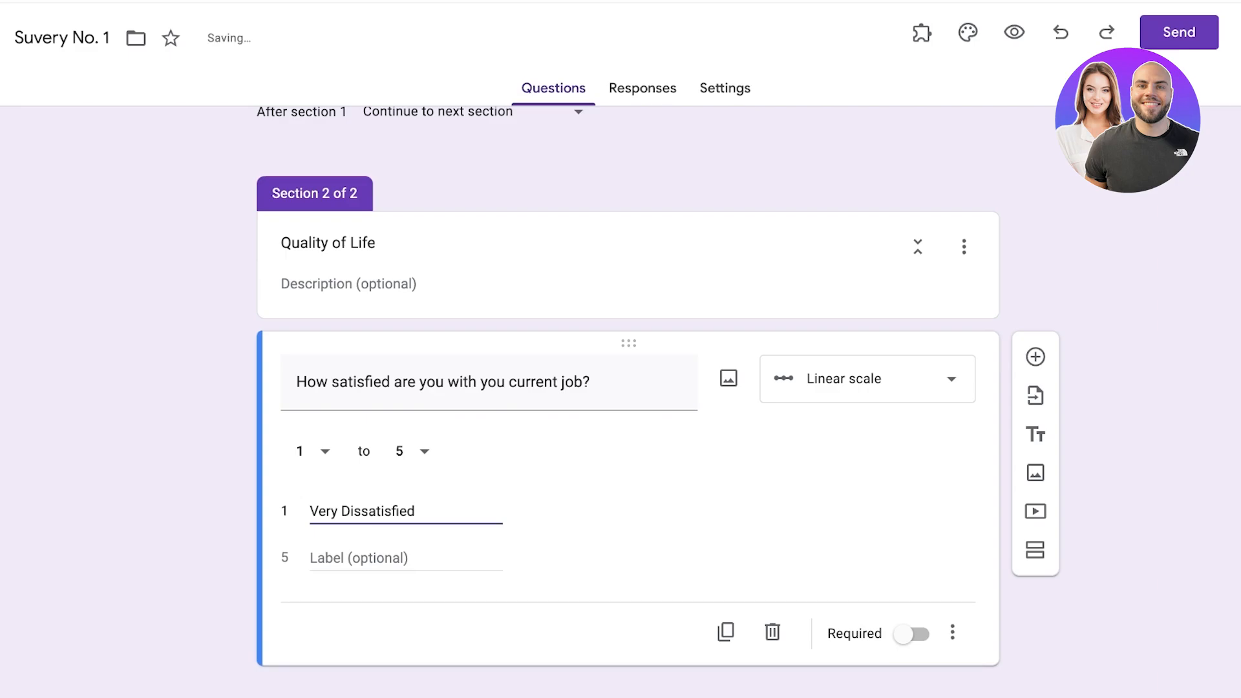
pyautogui.click(366, 558)
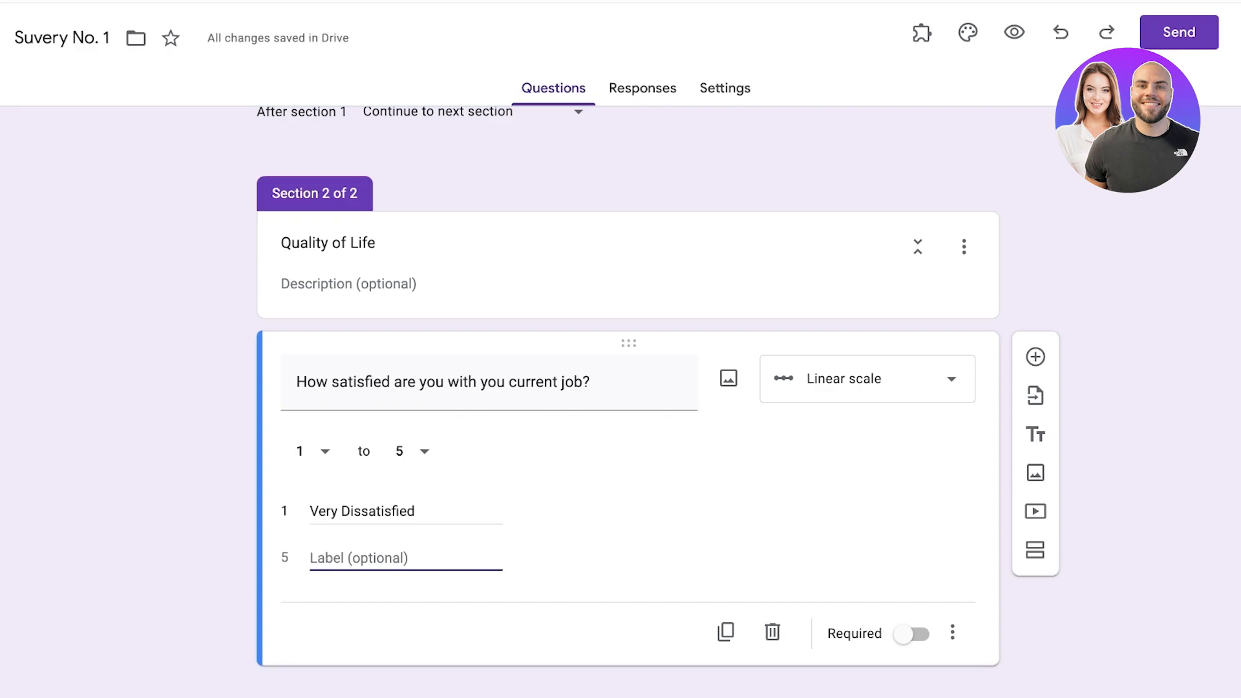
pyautogui.write('V')
pyautogui.press('BackSpace')
pyautogui.write('V')
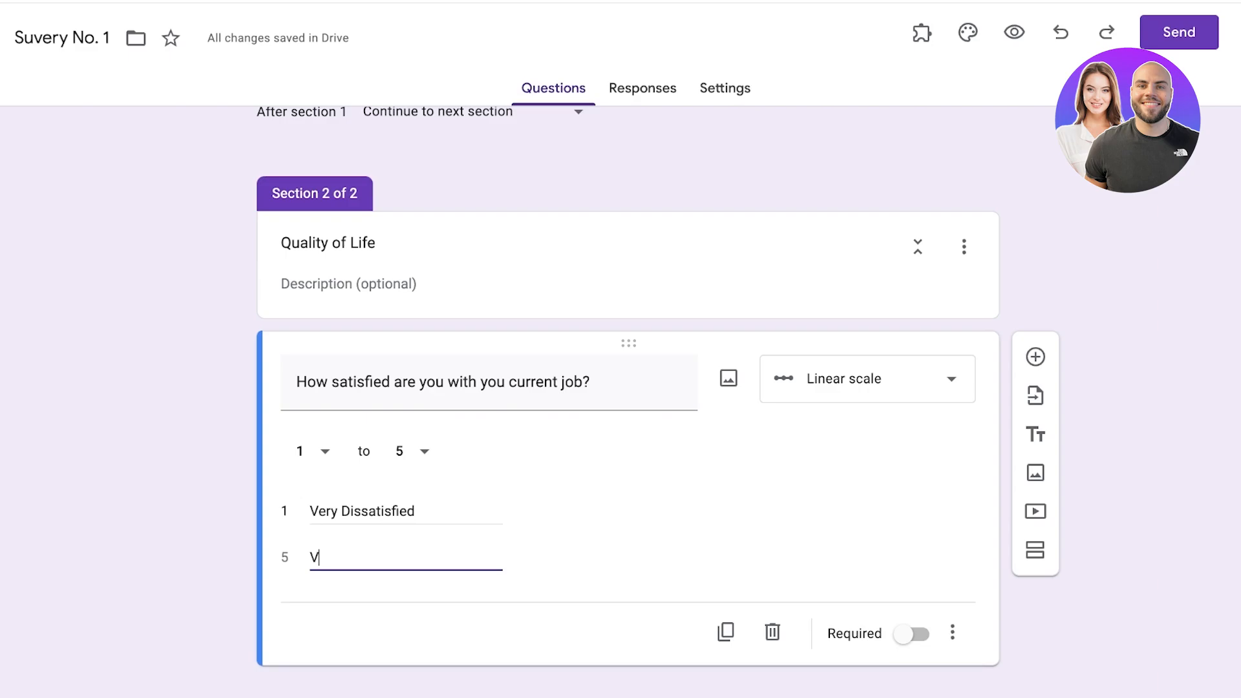
pyautogui.write('ery Satisfied')
pyautogui.click(918, 635)
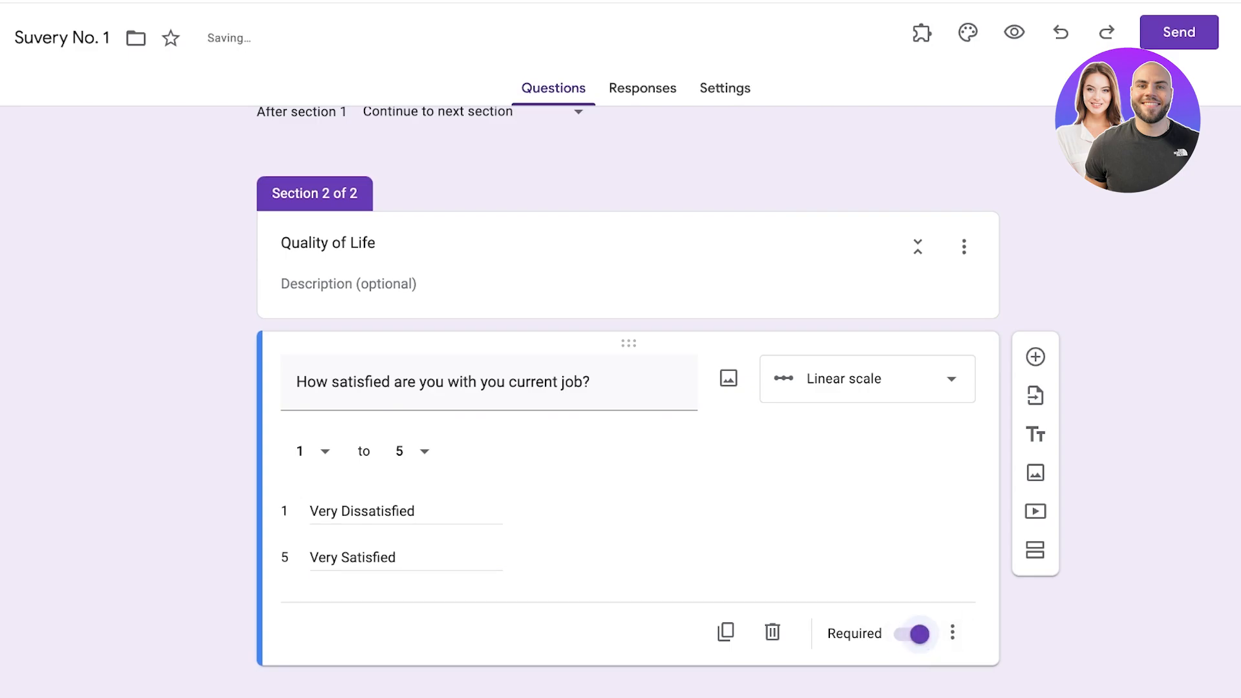
# Step: Show a description on the job satisfaction question and enter "3 = Neutal" in it
pyautogui.click(952, 633)
pyautogui.press('Escape')
pyautogui.scroll(-1, 629, 401)
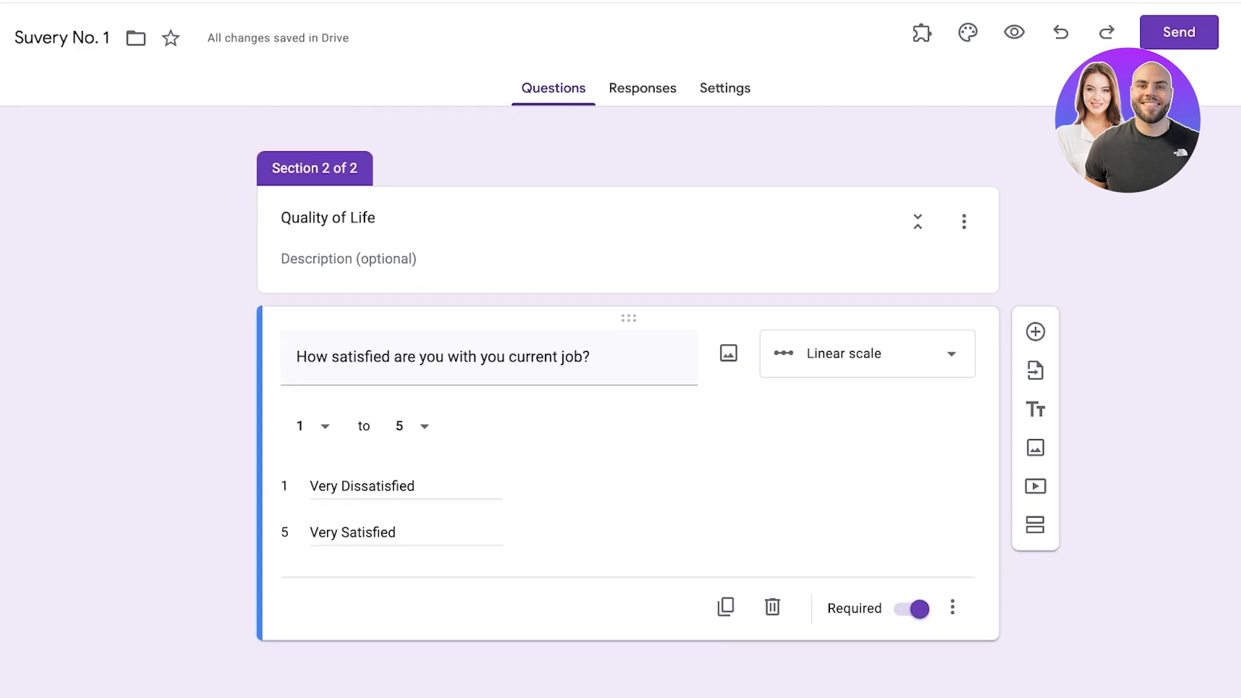
pyautogui.click(952, 602)
pyautogui.click(1022, 648)
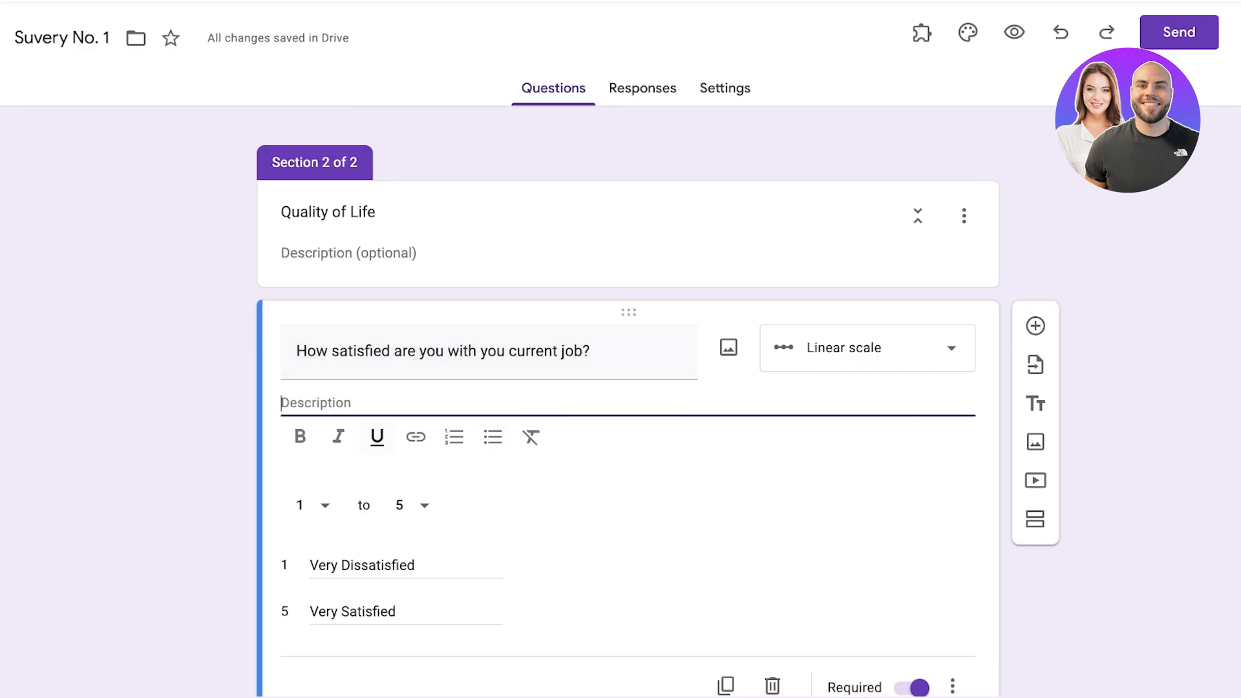
pyautogui.write('1')
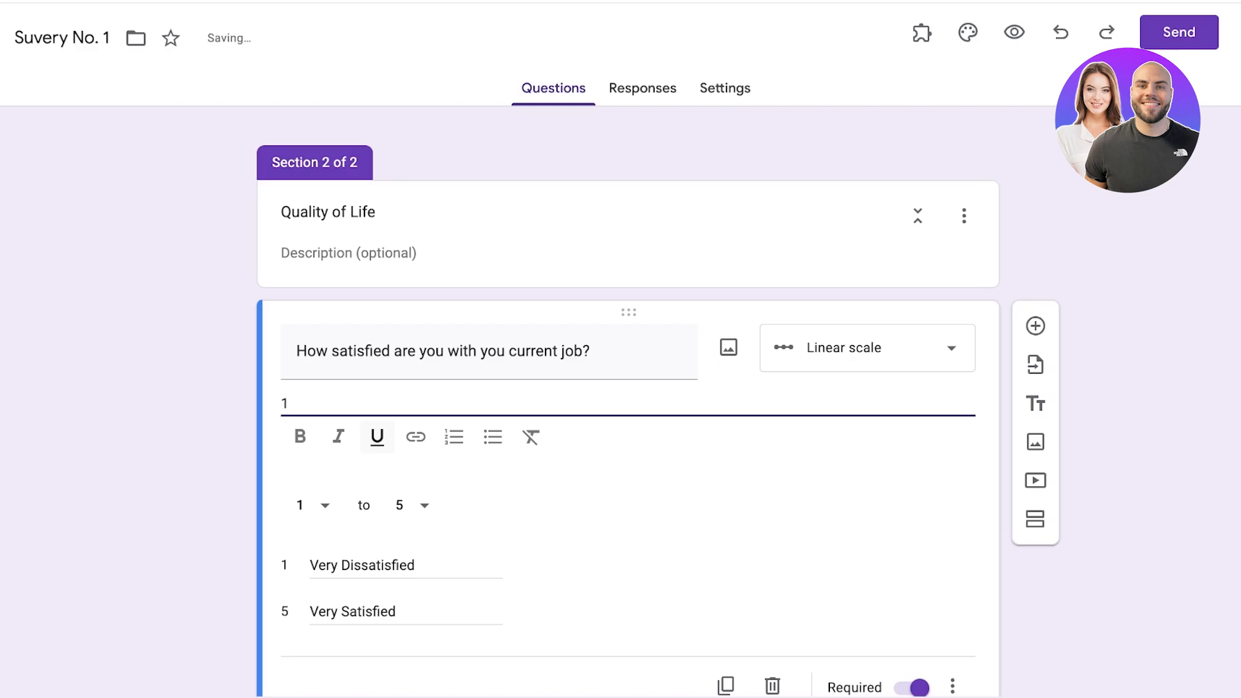
pyautogui.press('BackSpace')
pyautogui.write('3 = Neutal')
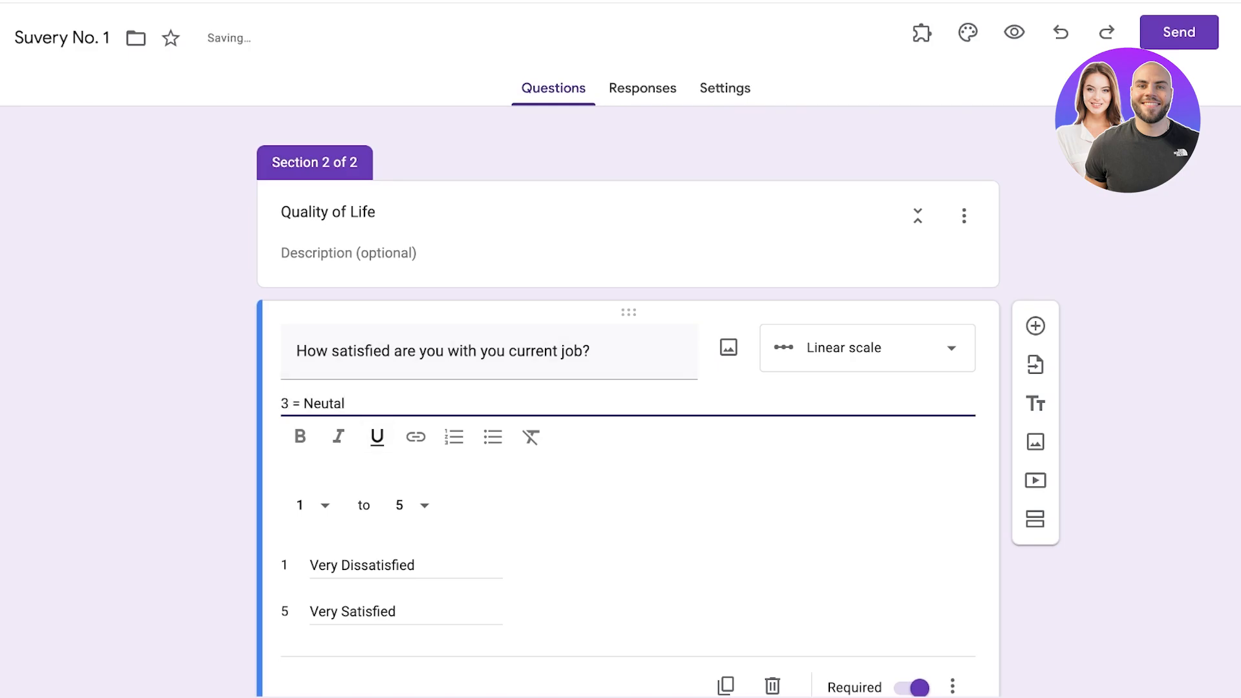
# Step: Add another question below the job satisfaction question and set its answer type to Rating
pyautogui.click(491, 471)
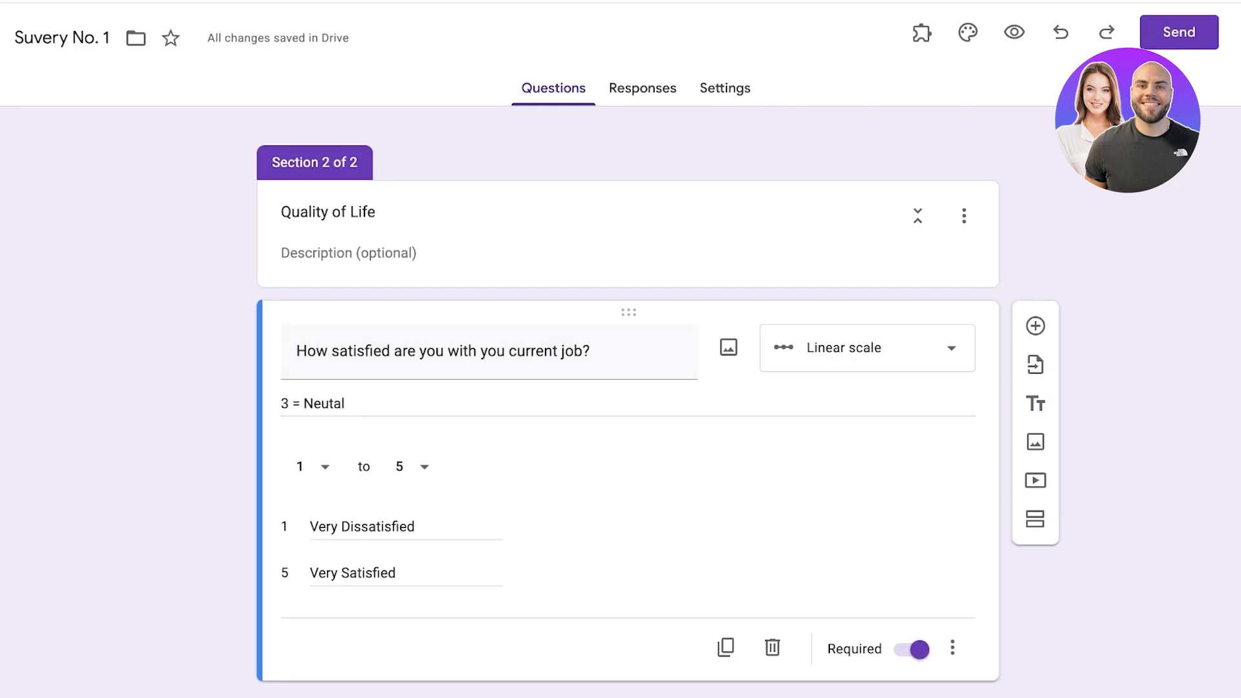
pyautogui.scroll(-1, 629, 403)
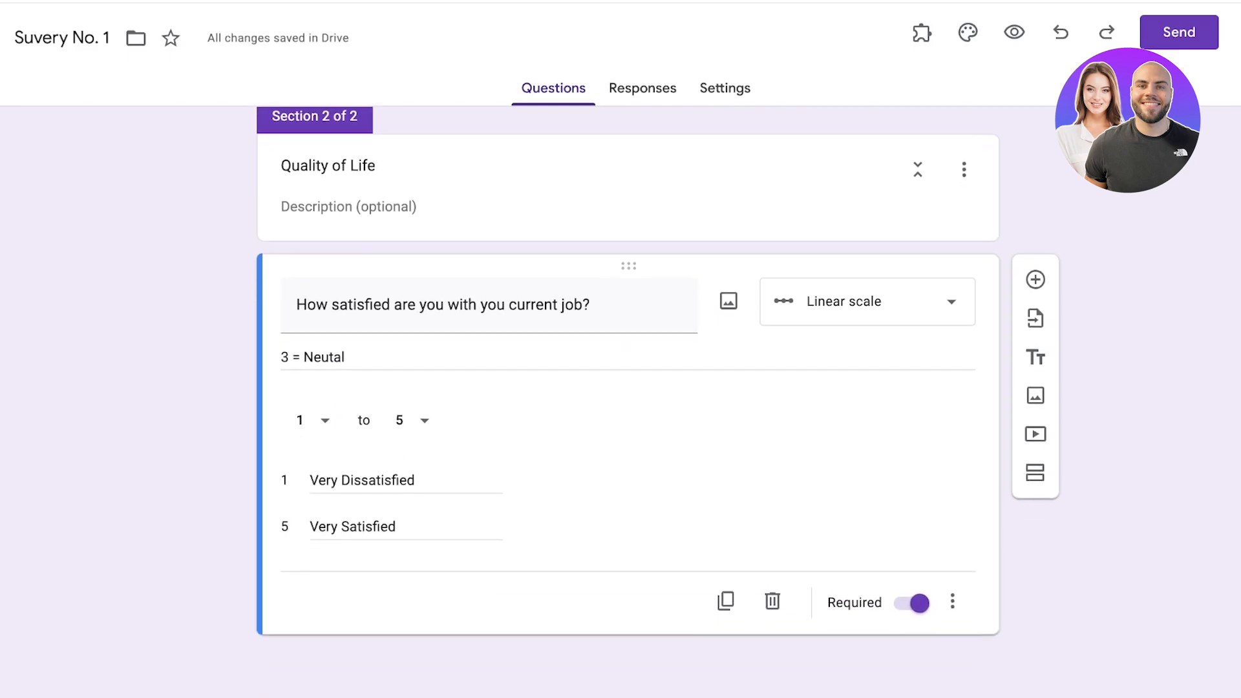
pyautogui.click(1035, 280)
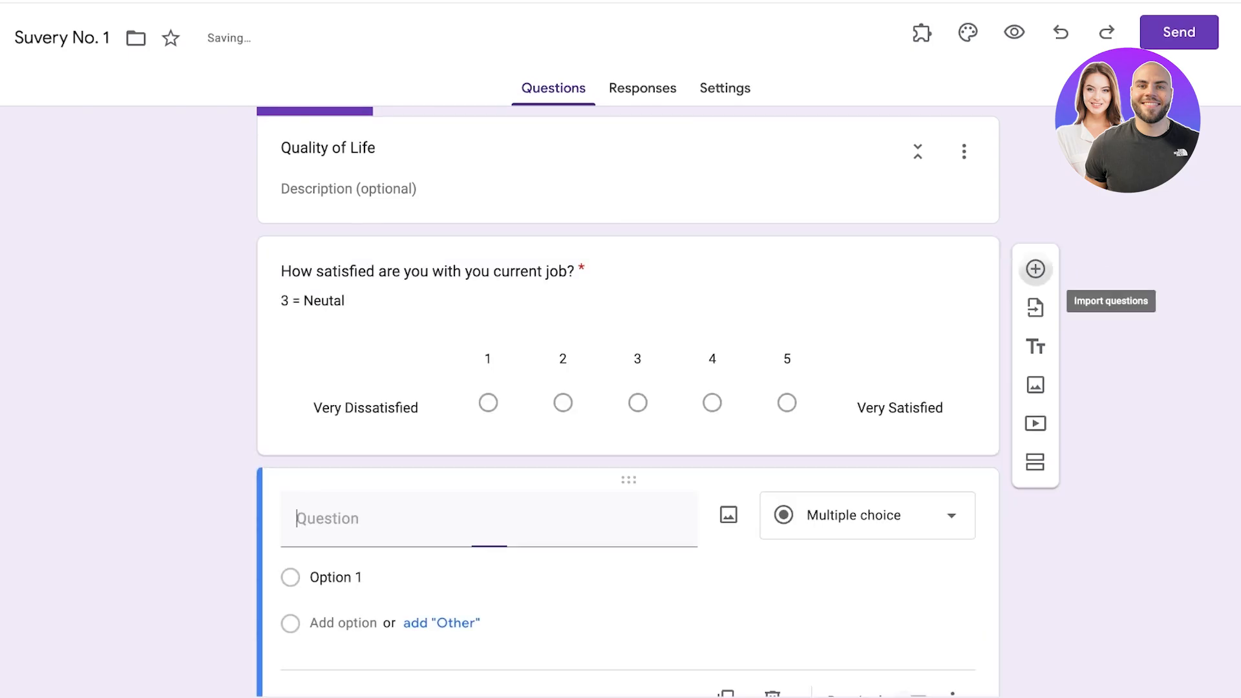
pyautogui.click(866, 391)
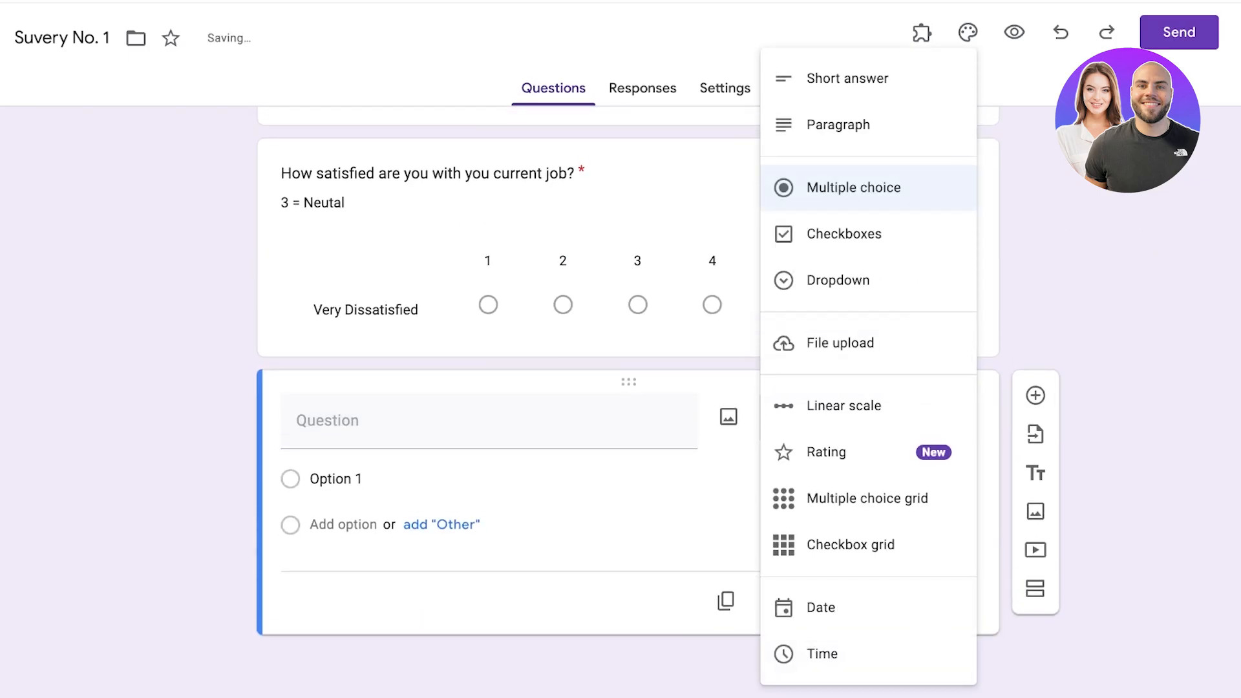
pyautogui.click(826, 452)
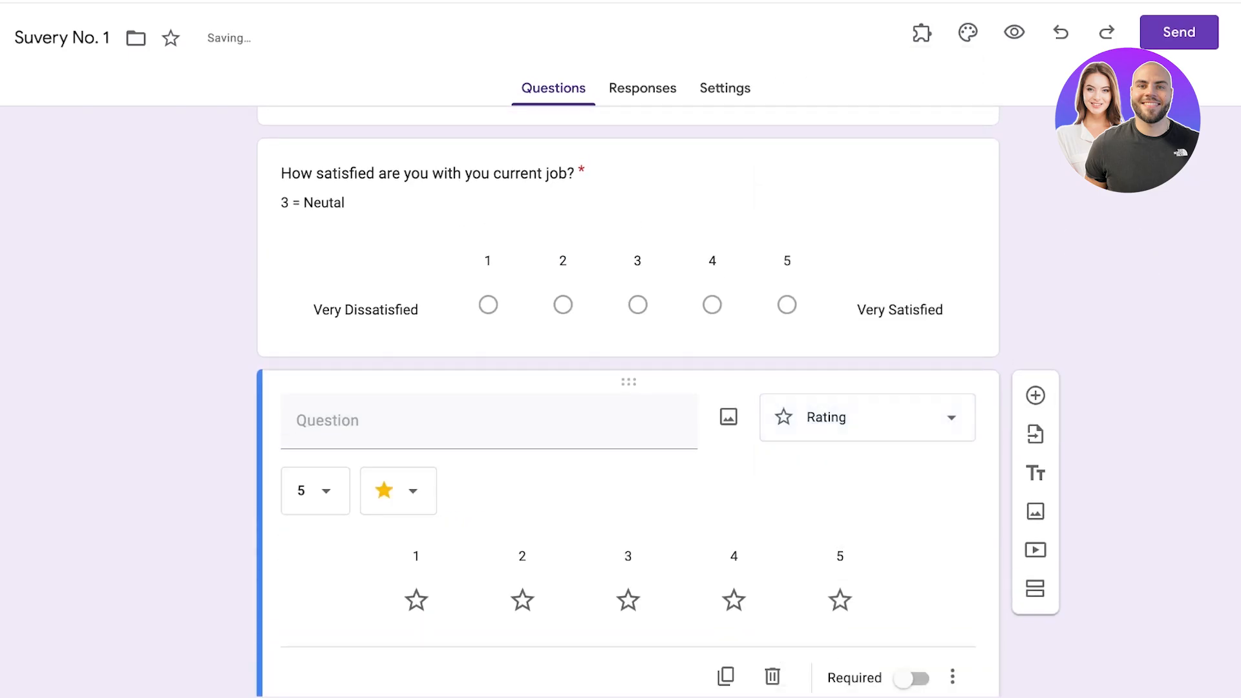
pyautogui.scroll(2, 826, 452)
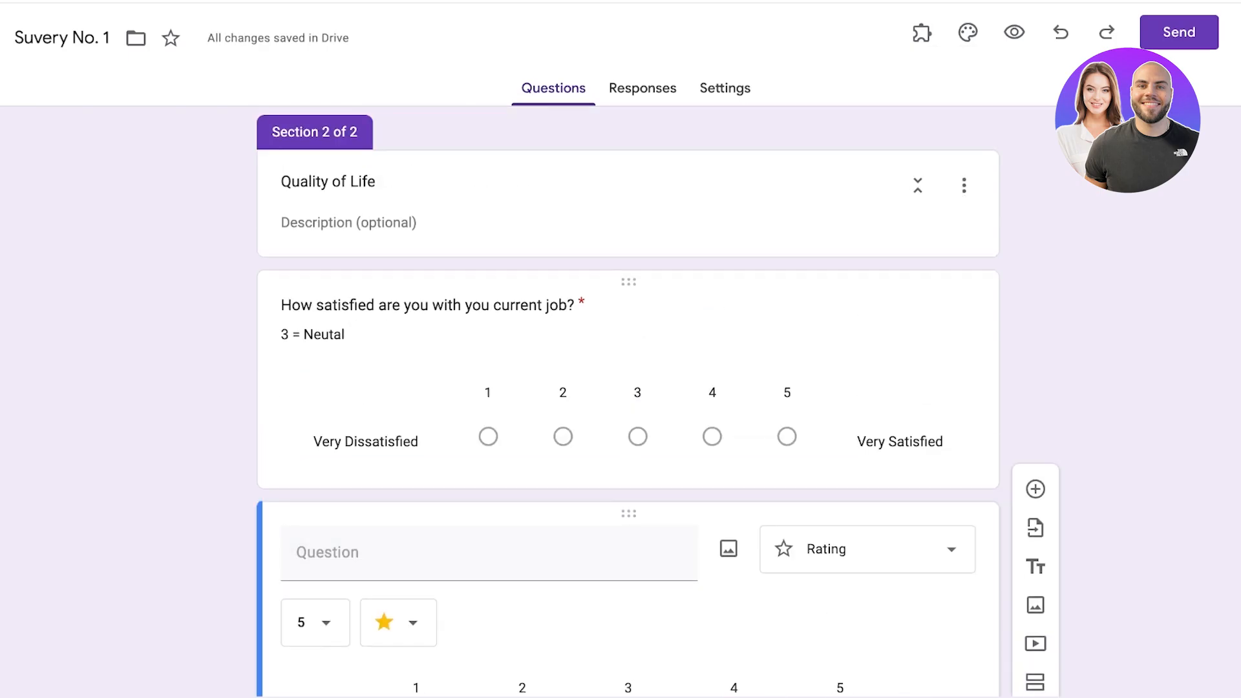
pyautogui.scroll(-3, 628, 388)
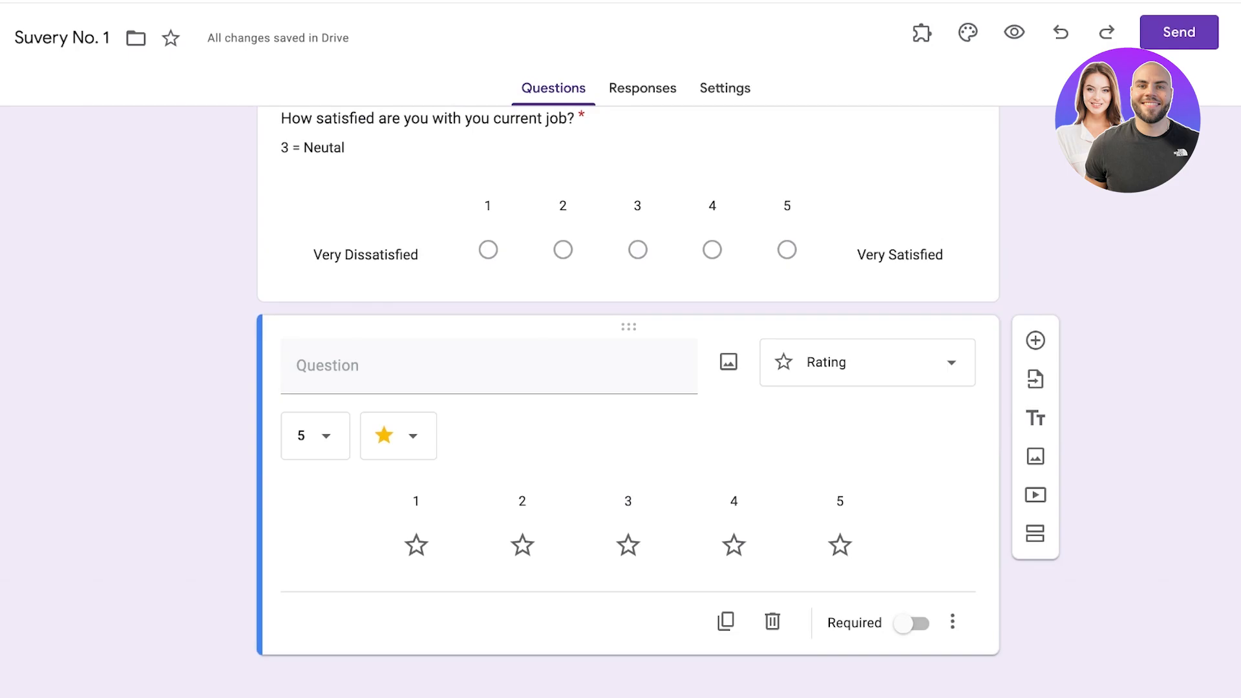
# Step: Reword the job question as "How disatisfied are you with you current job?"
pyautogui.scroll(1, 435, 172)
pyautogui.click(435, 171)
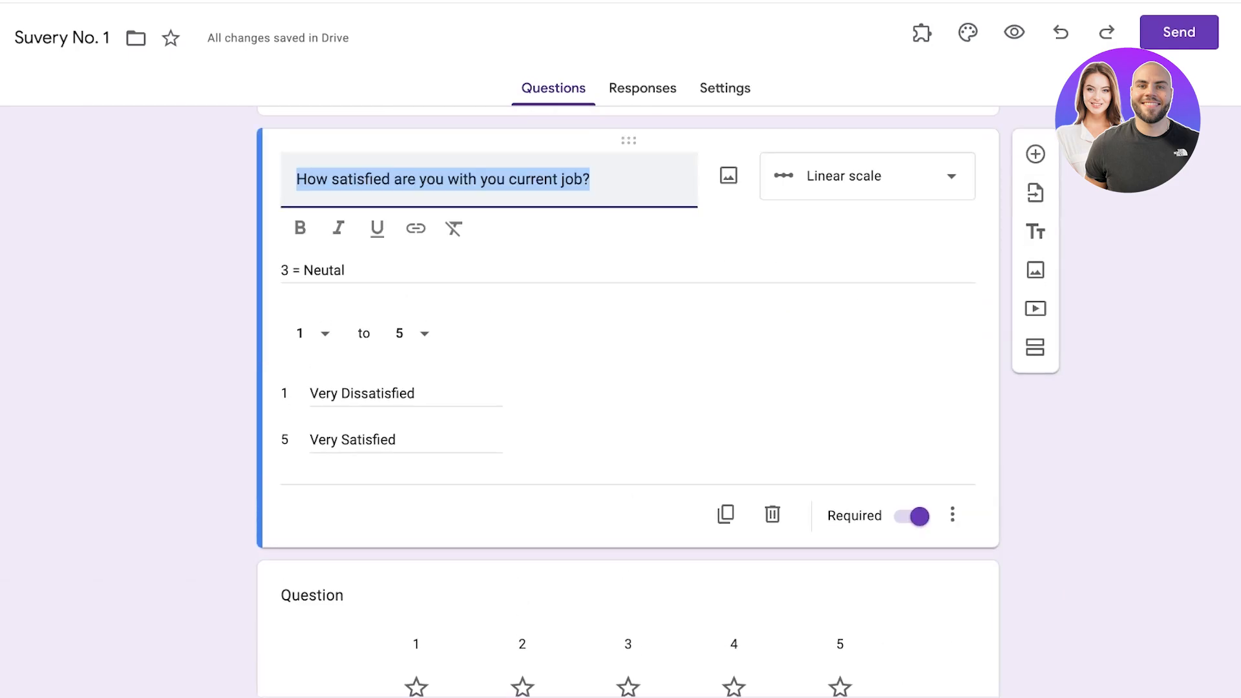
pyautogui.click(435, 179)
pyautogui.press('BackSpace')
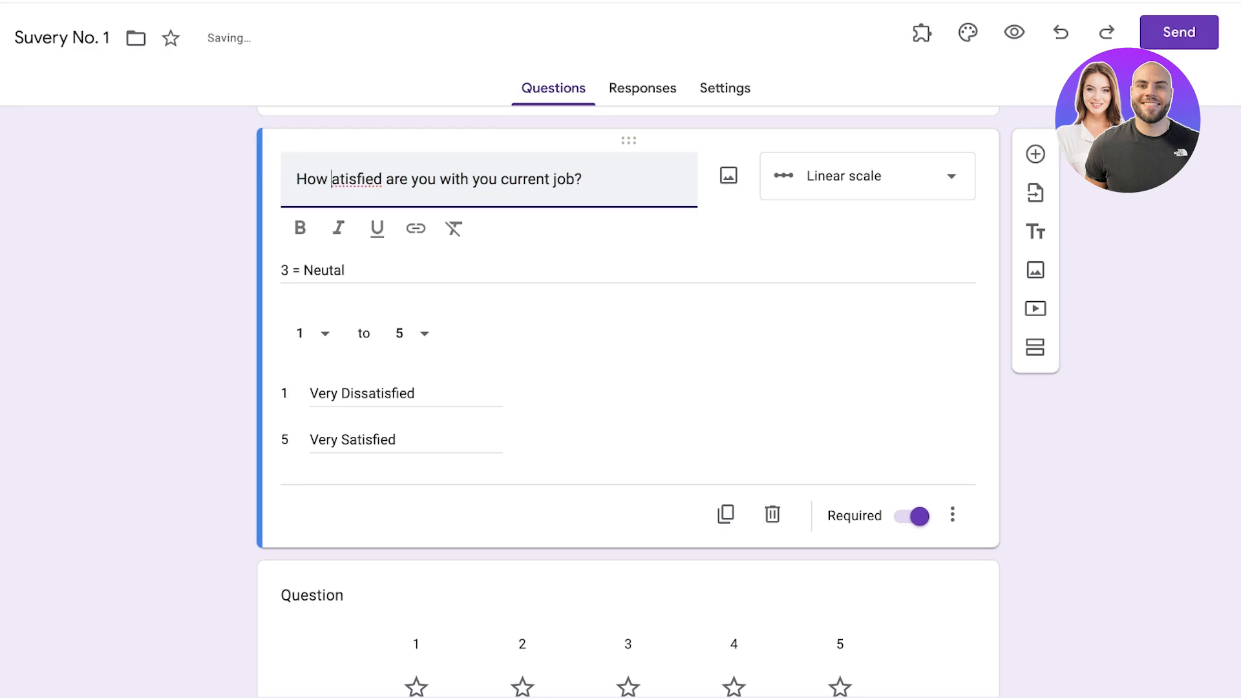
pyautogui.write('dis')
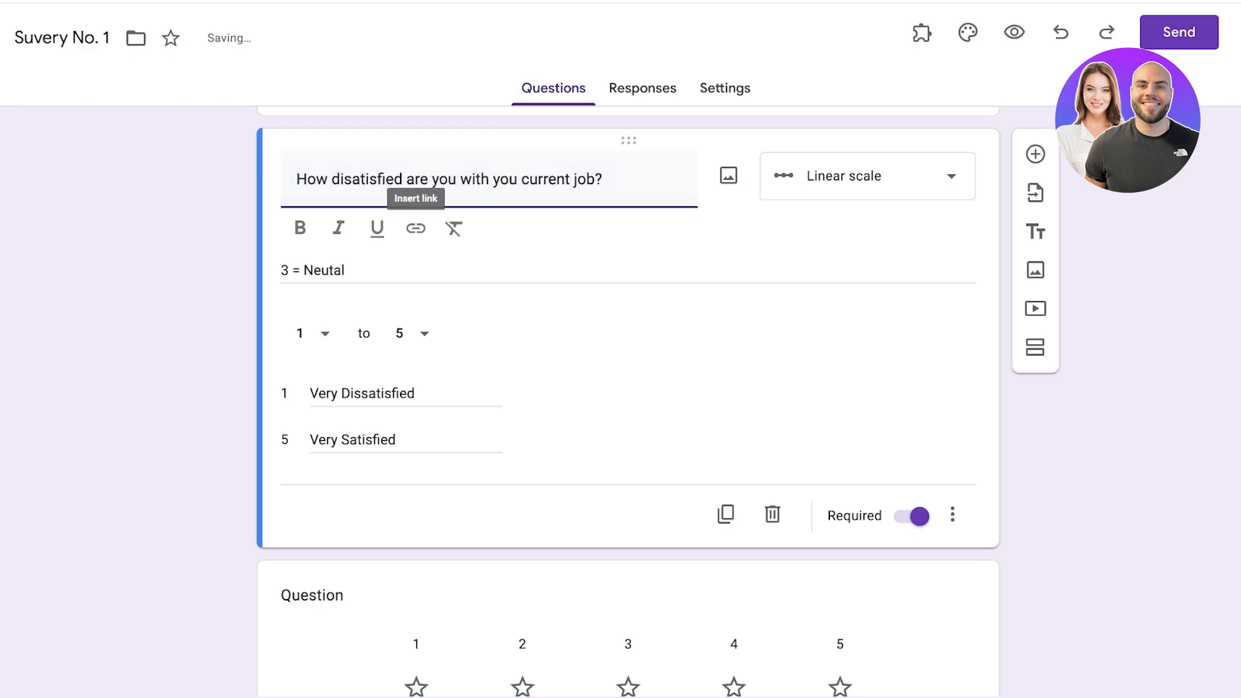
pyautogui.click(517, 336)
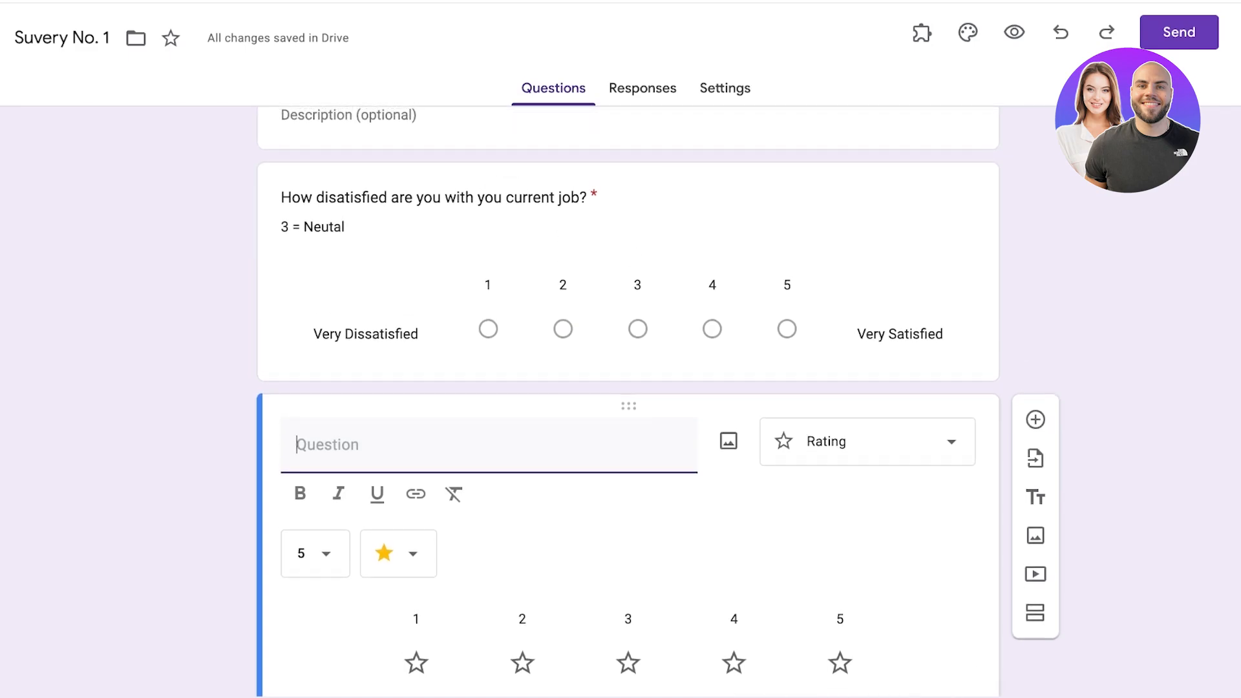
# Step: Review the questions in both sections of the survey, from the new rating question up to the form title
pyautogui.scroll(-2, 628, 349)
pyautogui.click(628, 354)
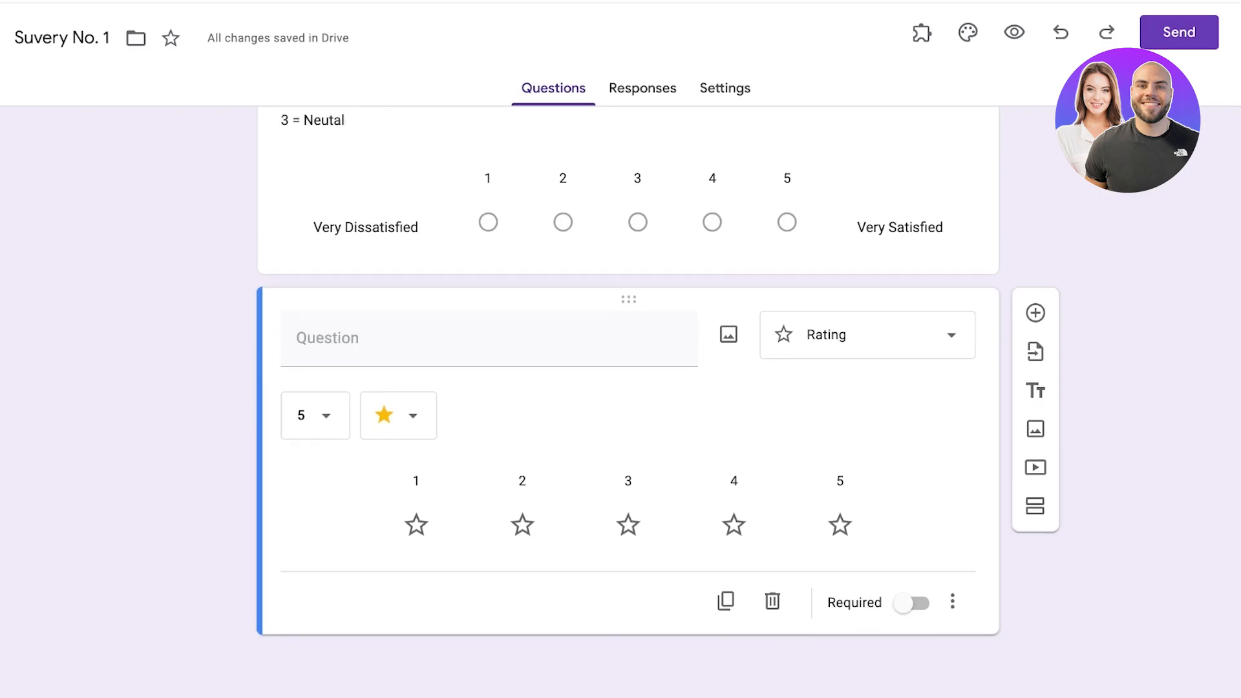
pyautogui.scroll(4, 628, 349)
pyautogui.scroll(-3, 629, 349)
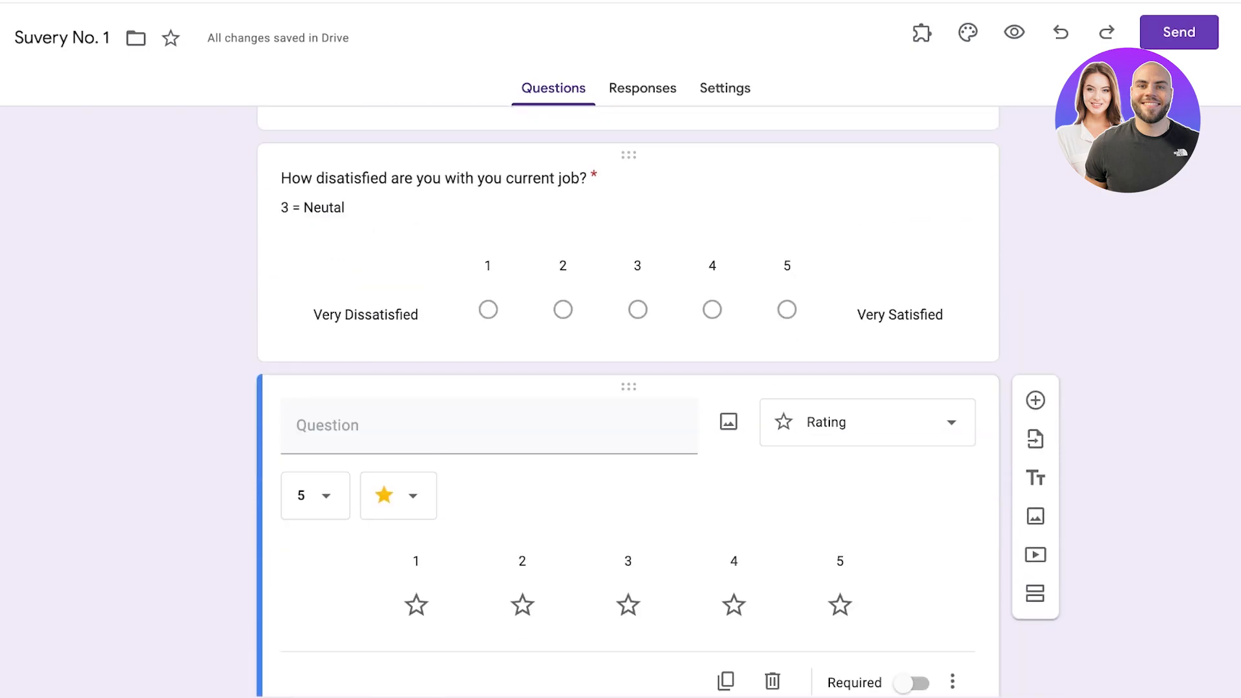
pyautogui.click(449, 180)
pyautogui.click(646, 381)
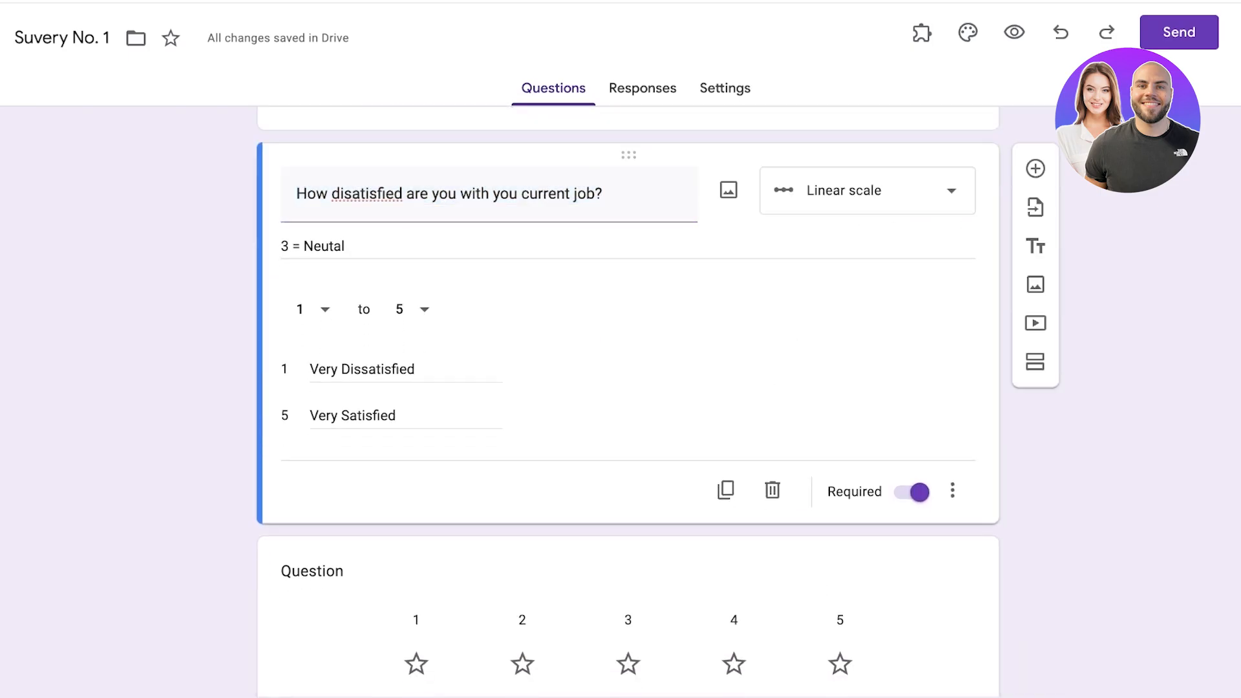
pyautogui.scroll(-1, 647, 492)
pyautogui.scroll(12, 647, 491)
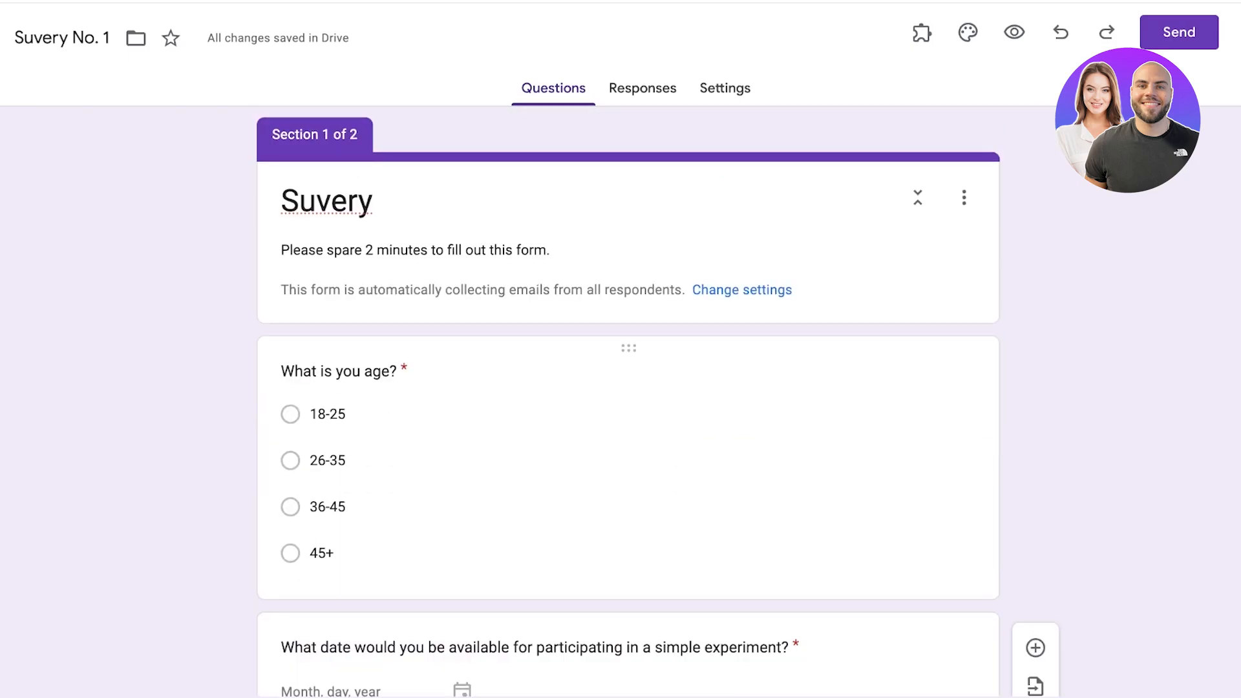
pyautogui.scroll(-2, 627, 401)
pyautogui.scroll(2, 628, 401)
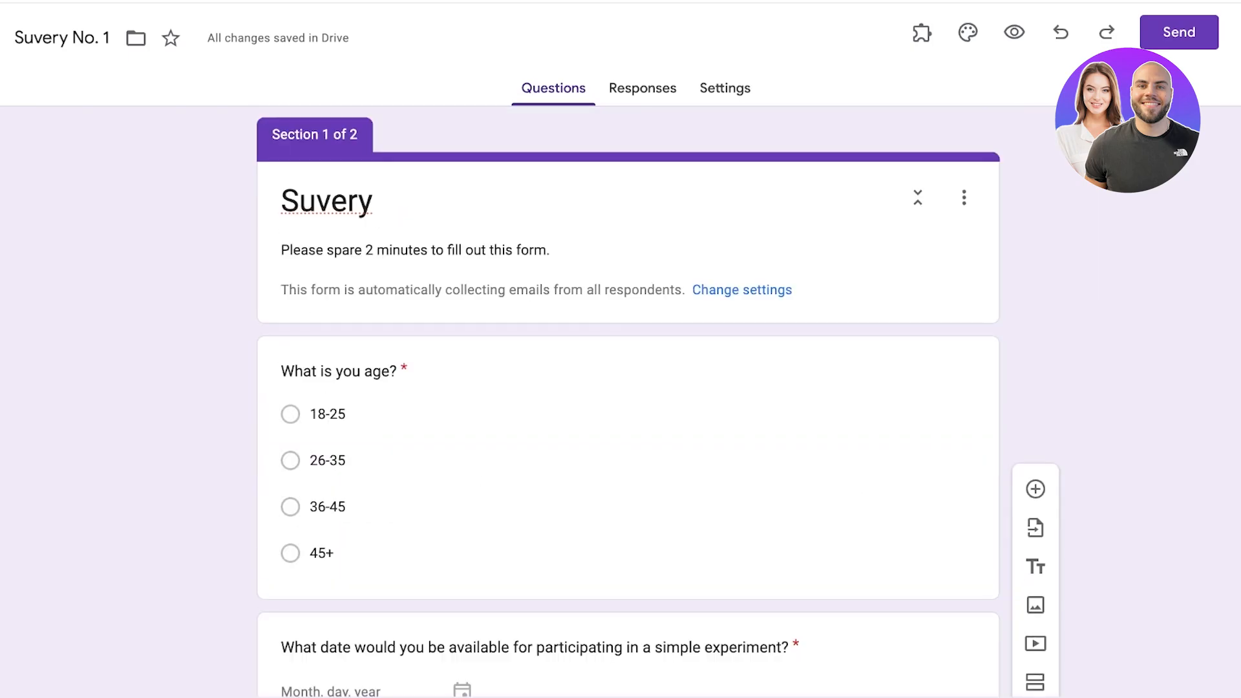
# Step: Check the form's responses page and examine its response settings, including the email address collection options
pyautogui.click(643, 88)
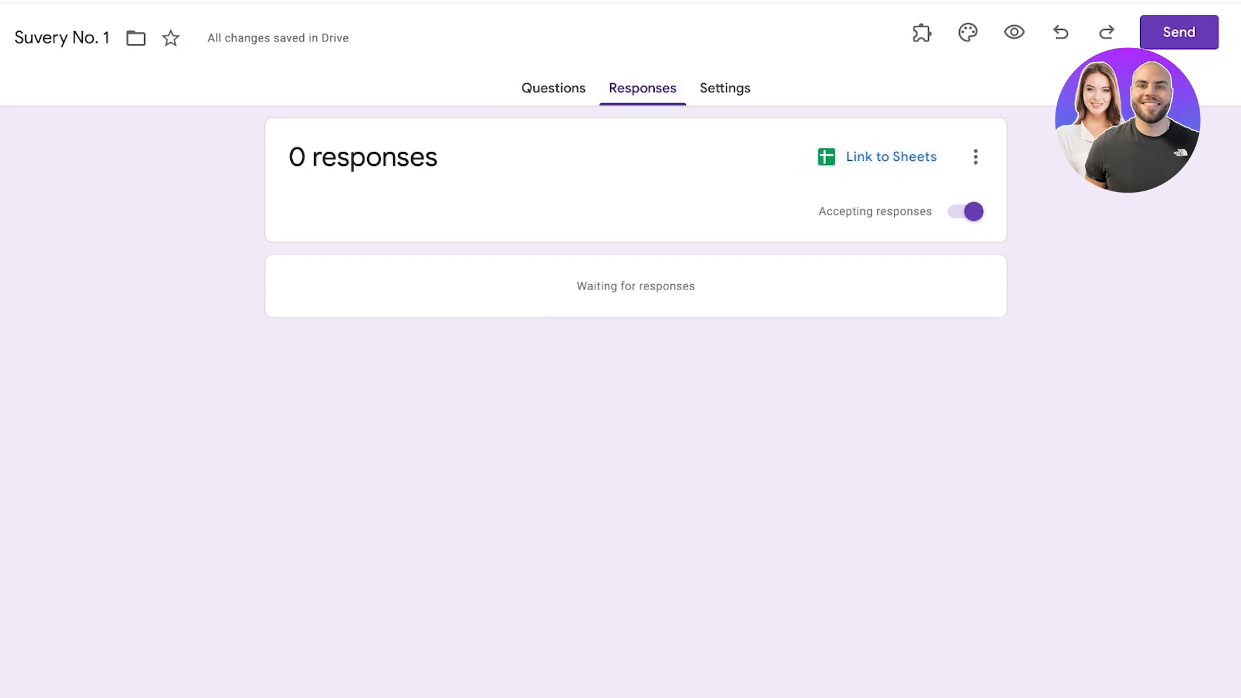
pyautogui.click(724, 89)
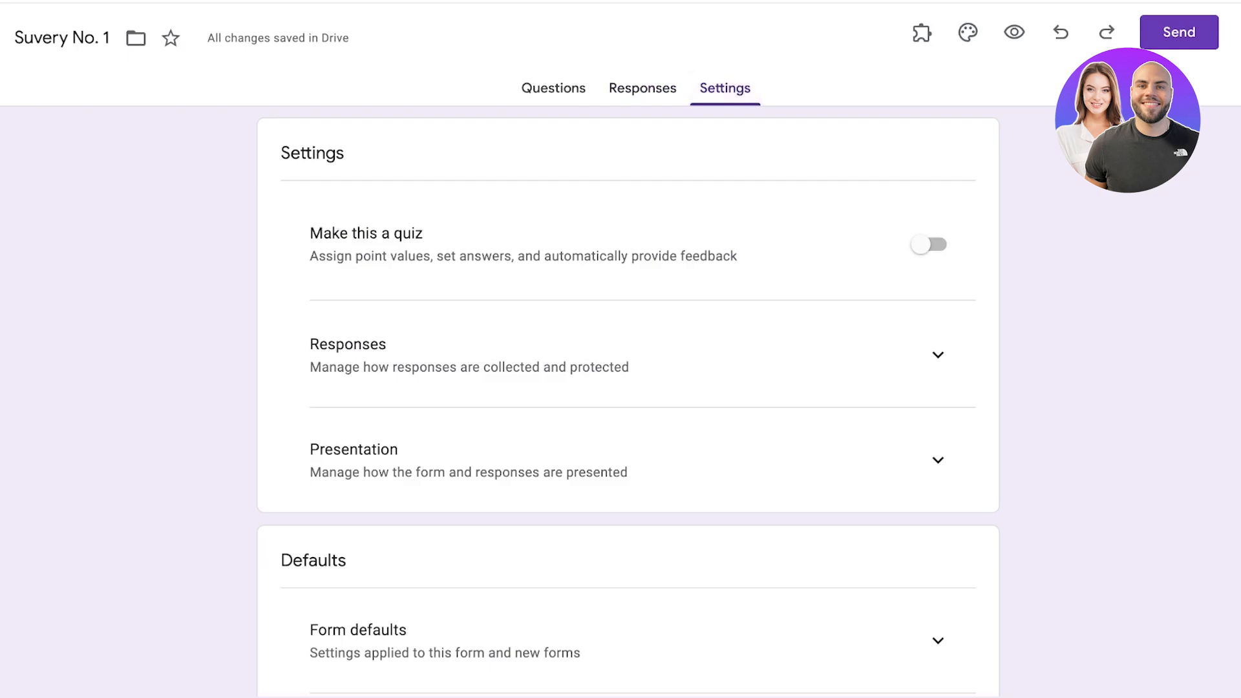
pyautogui.click(938, 355)
pyautogui.scroll(-1, 629, 401)
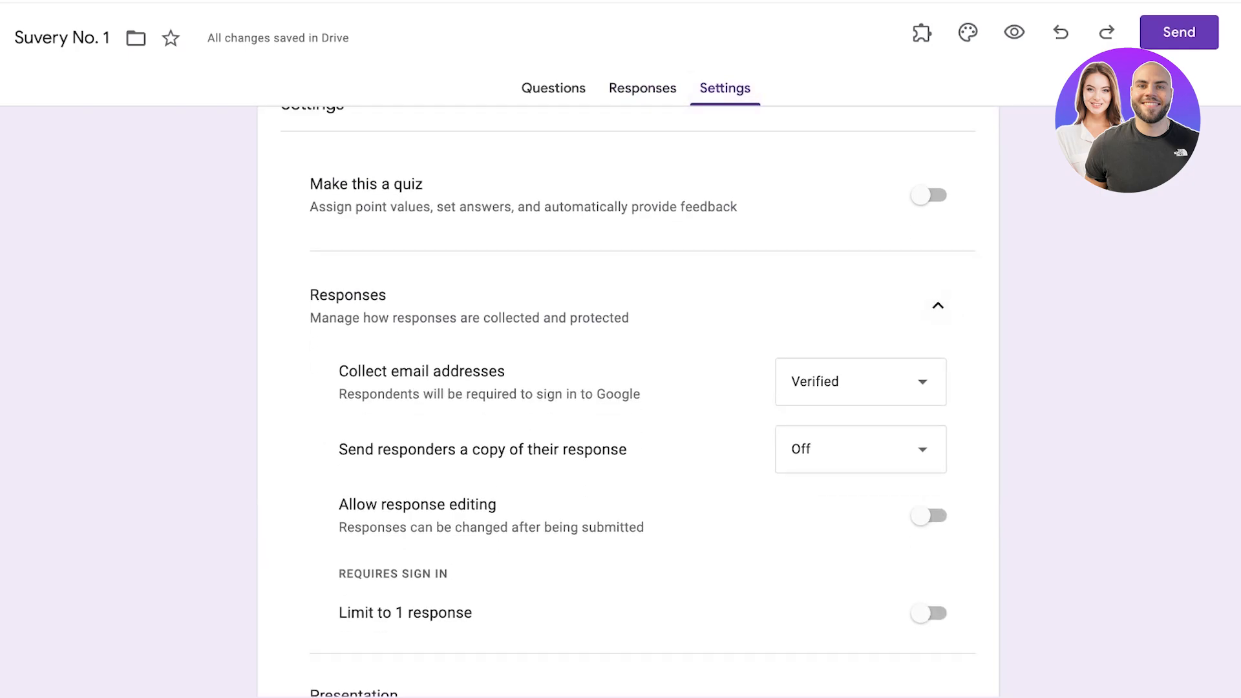
pyautogui.scroll(-1, 629, 401)
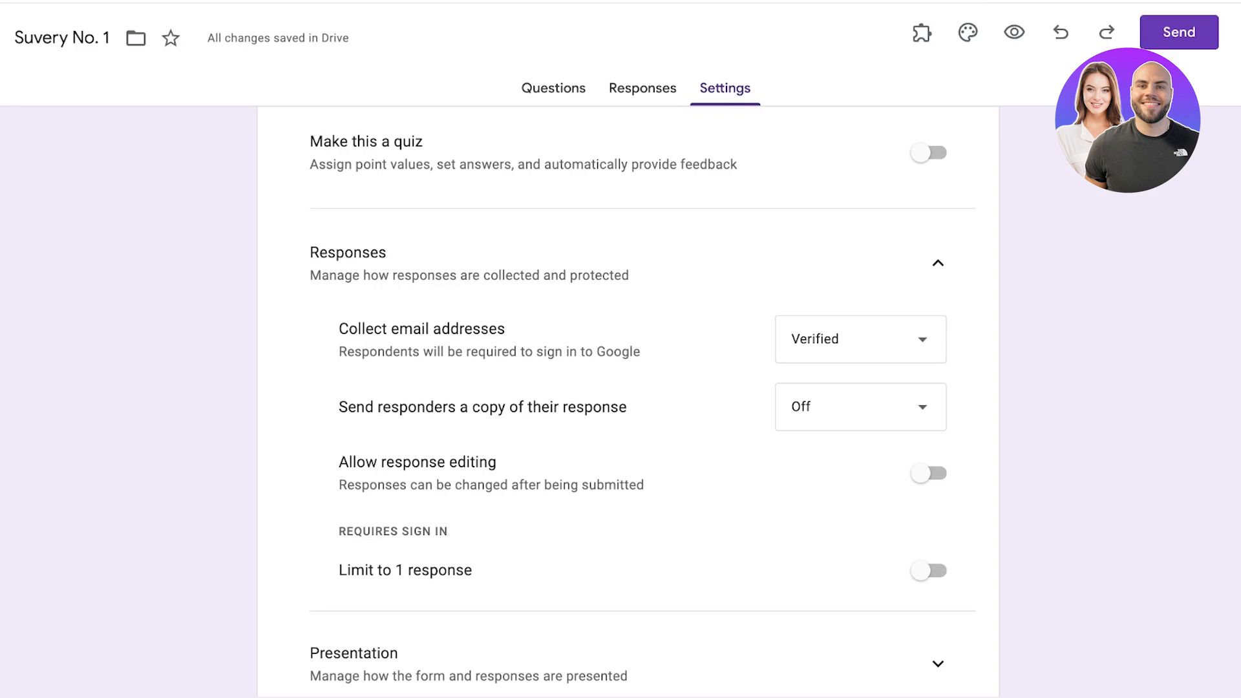
pyautogui.click(861, 339)
pyautogui.click(861, 340)
pyautogui.scroll(-3, 629, 401)
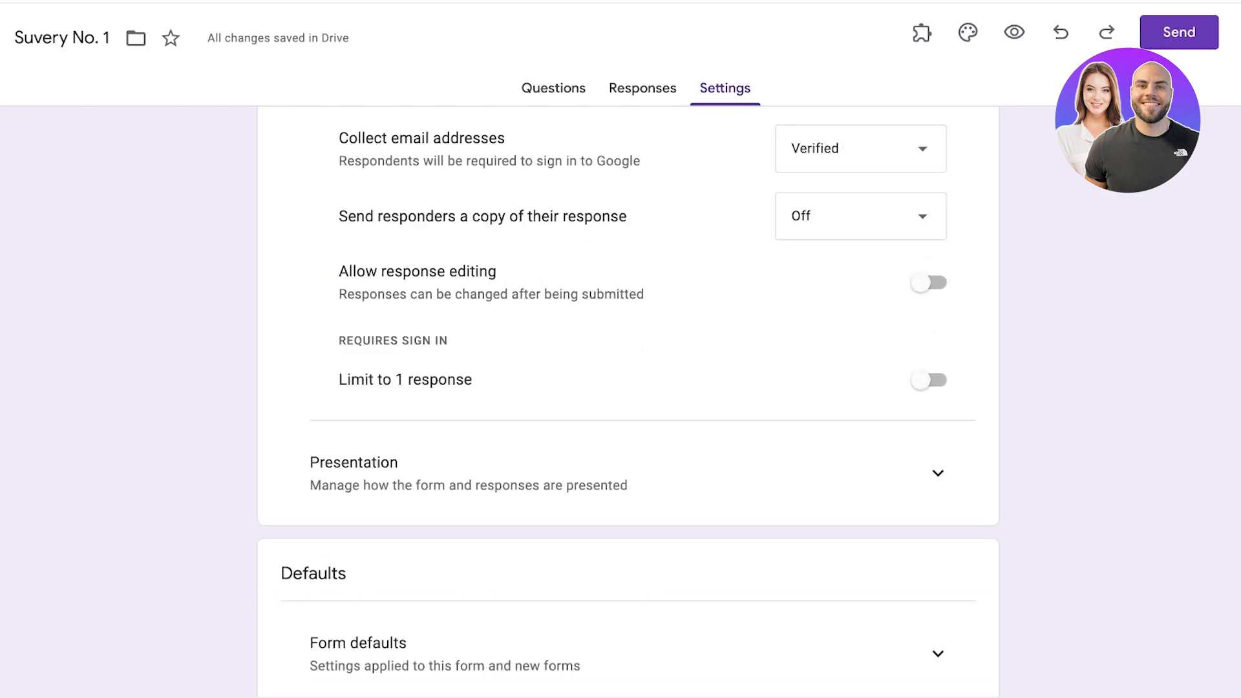
pyautogui.scroll(1, 628, 401)
pyautogui.scroll(-4, 628, 401)
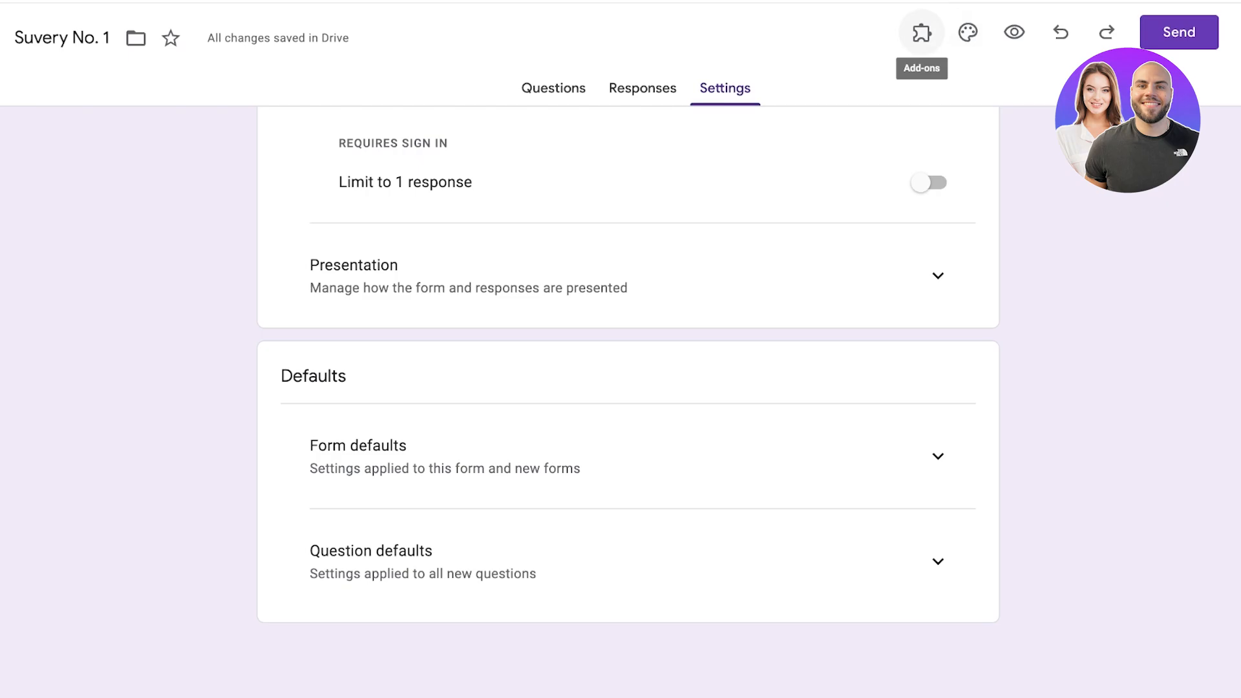
# Step: Examine the theme options for text style, header image, color and background
pyautogui.click(967, 32)
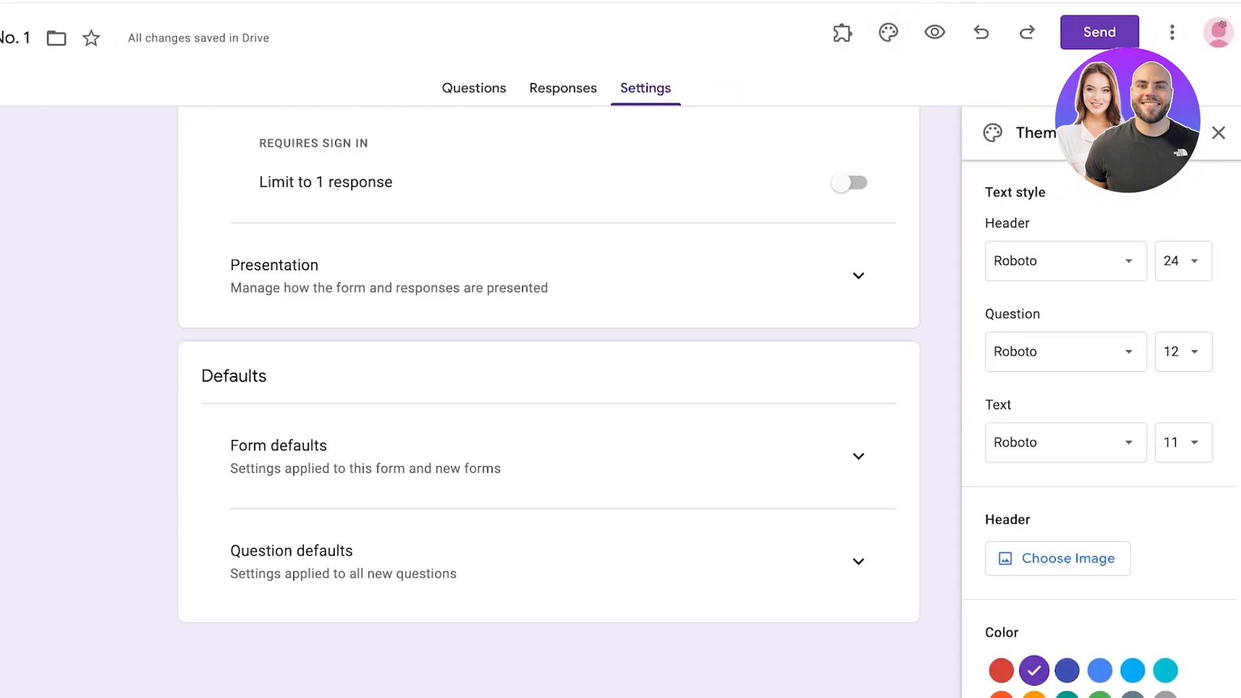
pyautogui.scroll(-2, 1099, 427)
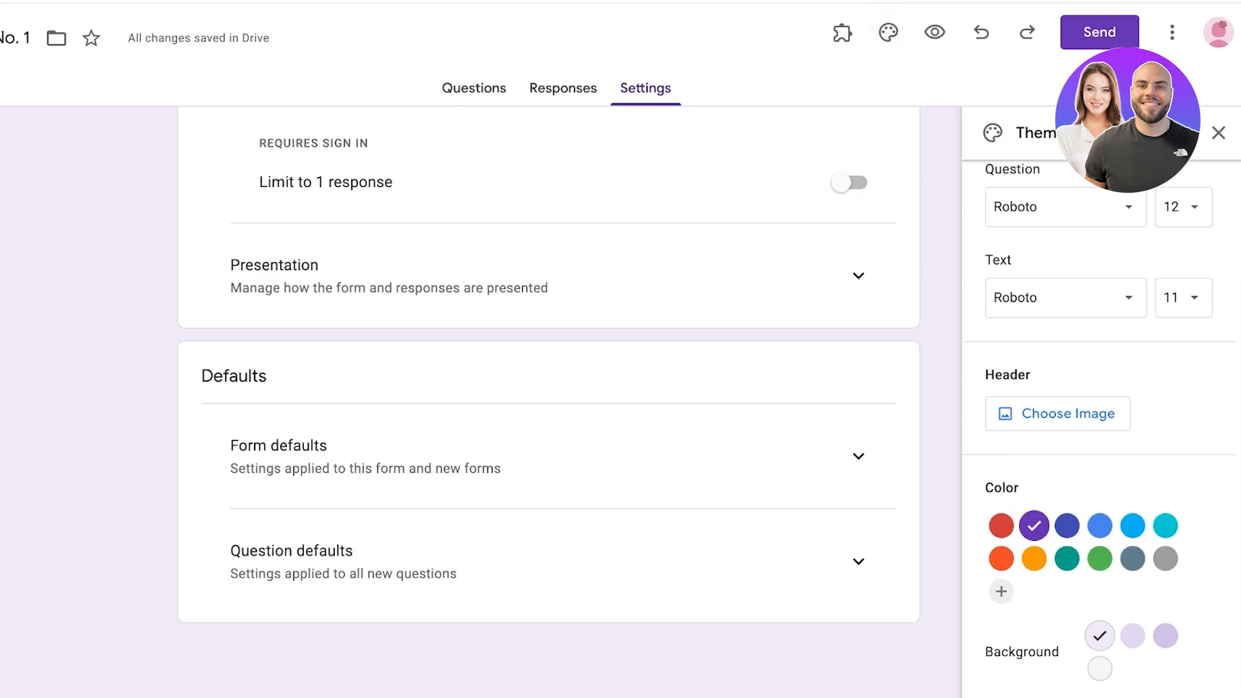
pyautogui.scroll(2, 1099, 427)
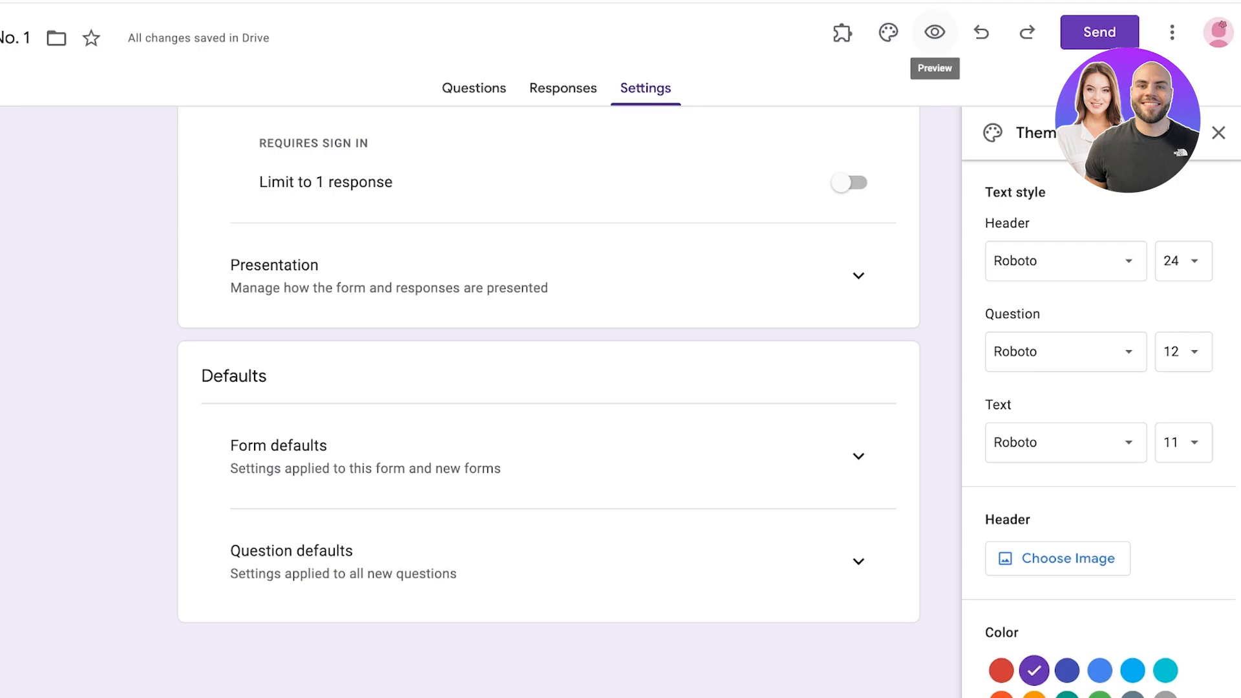
# Step: Compare the email, link and embed HTML options for sending the form, and close them without sending
pyautogui.click(1100, 32)
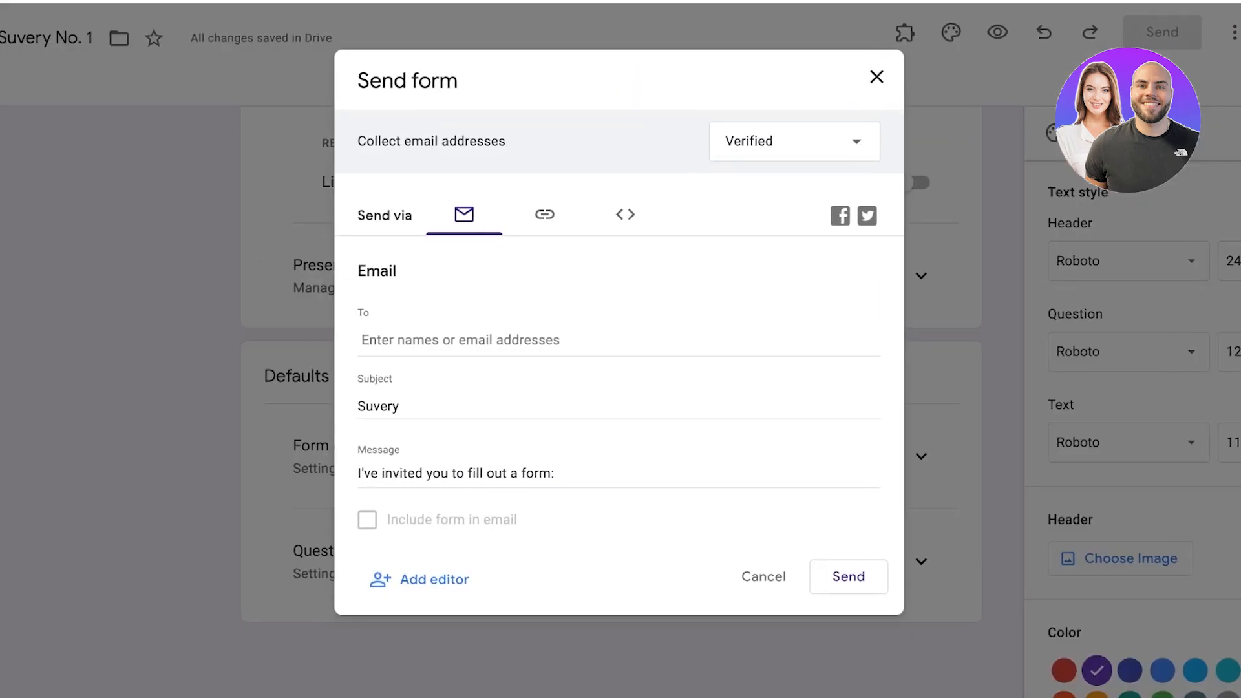
pyautogui.click(545, 215)
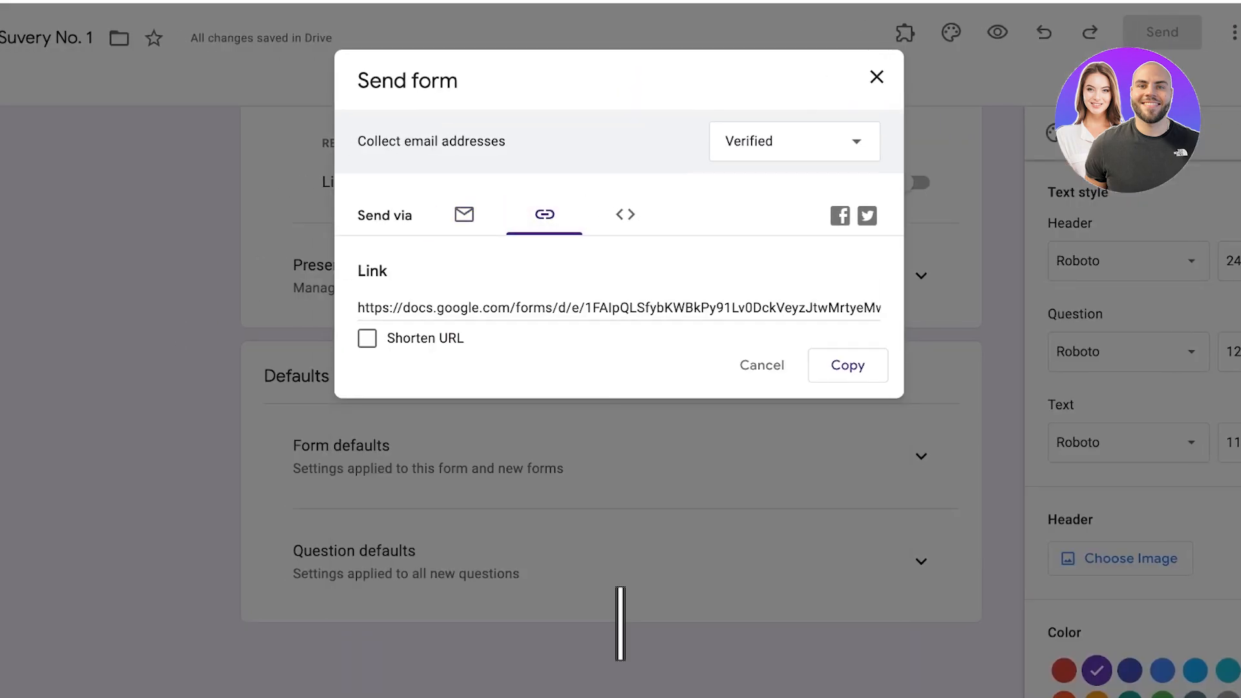
pyautogui.click(626, 215)
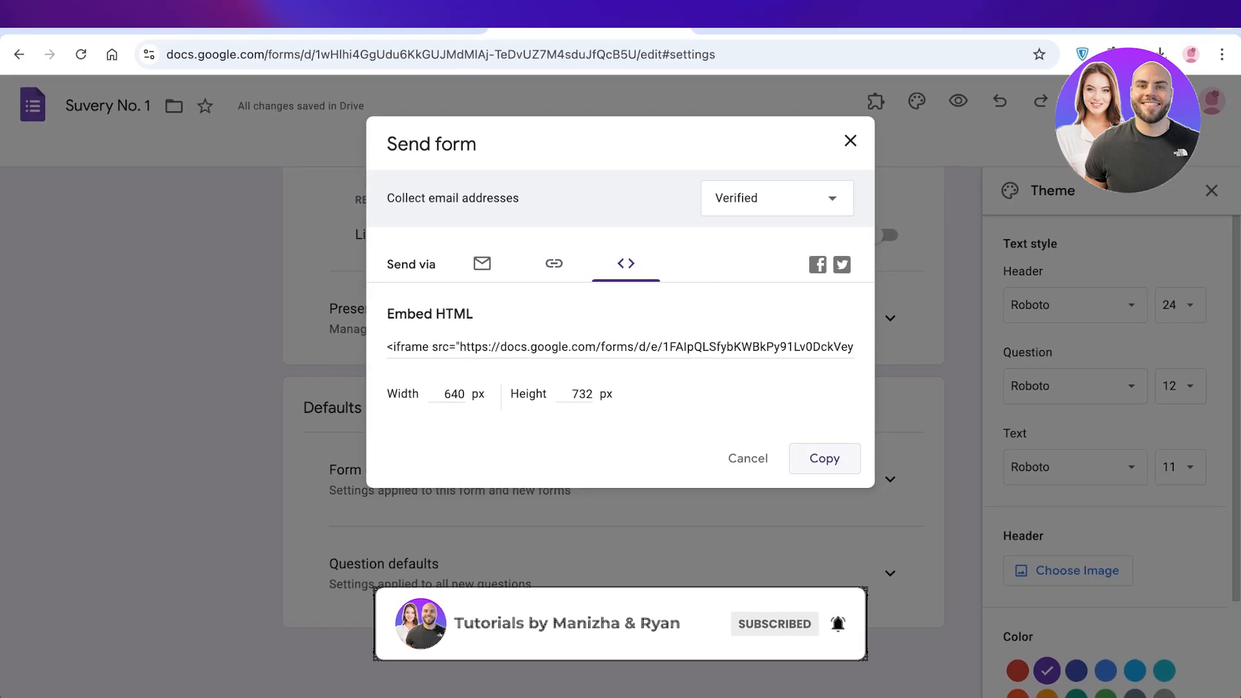
pyautogui.click(755, 445)
# Step: Leave the form editor for the Google Forms home page
pyautogui.scroll(3, 613, 401)
pyautogui.click(32, 104)
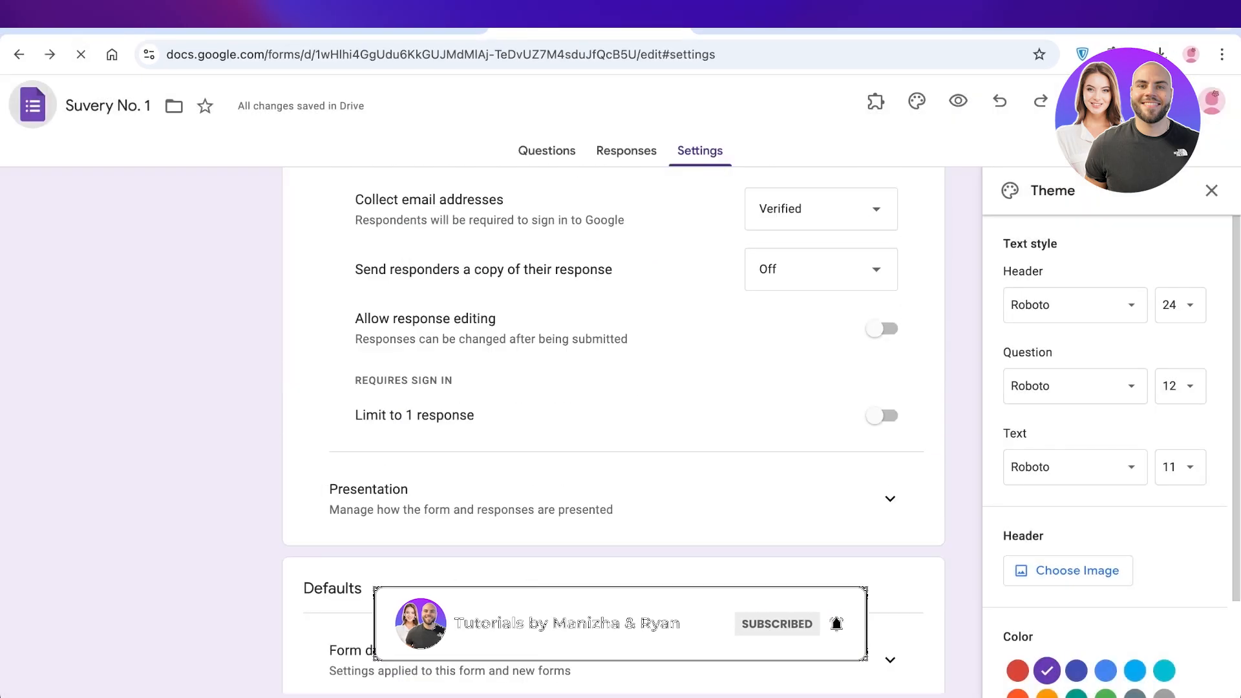